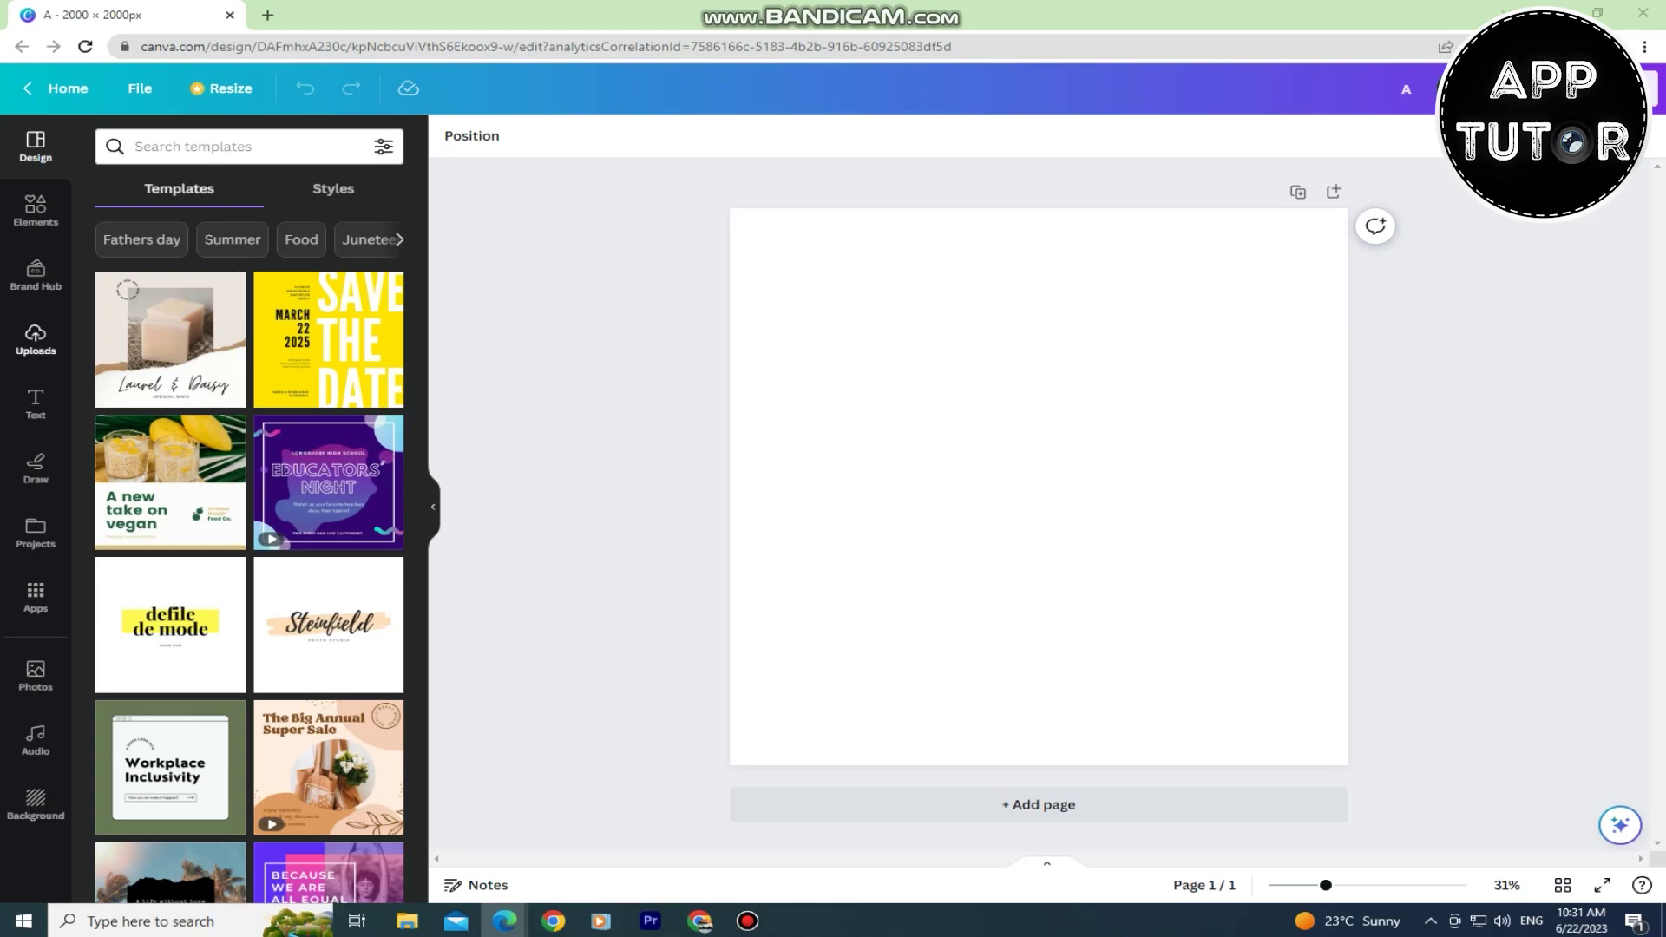
# Open the Text panel beside the blank 2000 × 2000 px page
pyautogui.click(36, 403)
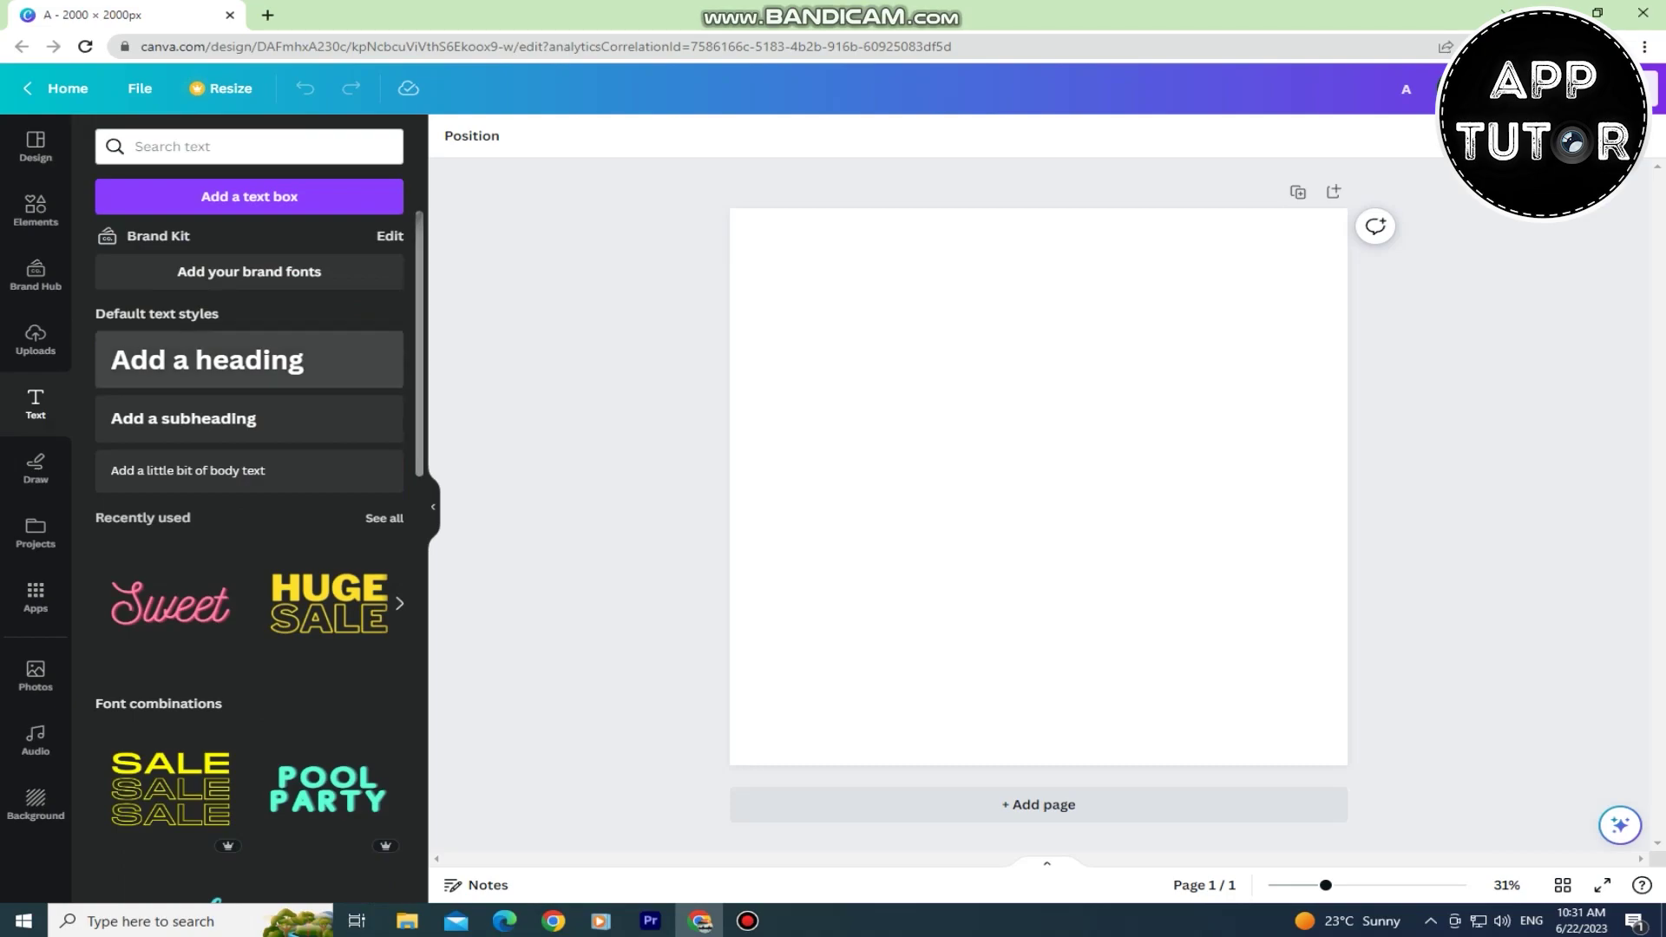
# Add a heading letter A and stretch a square shape over it
pyautogui.click(249, 360)
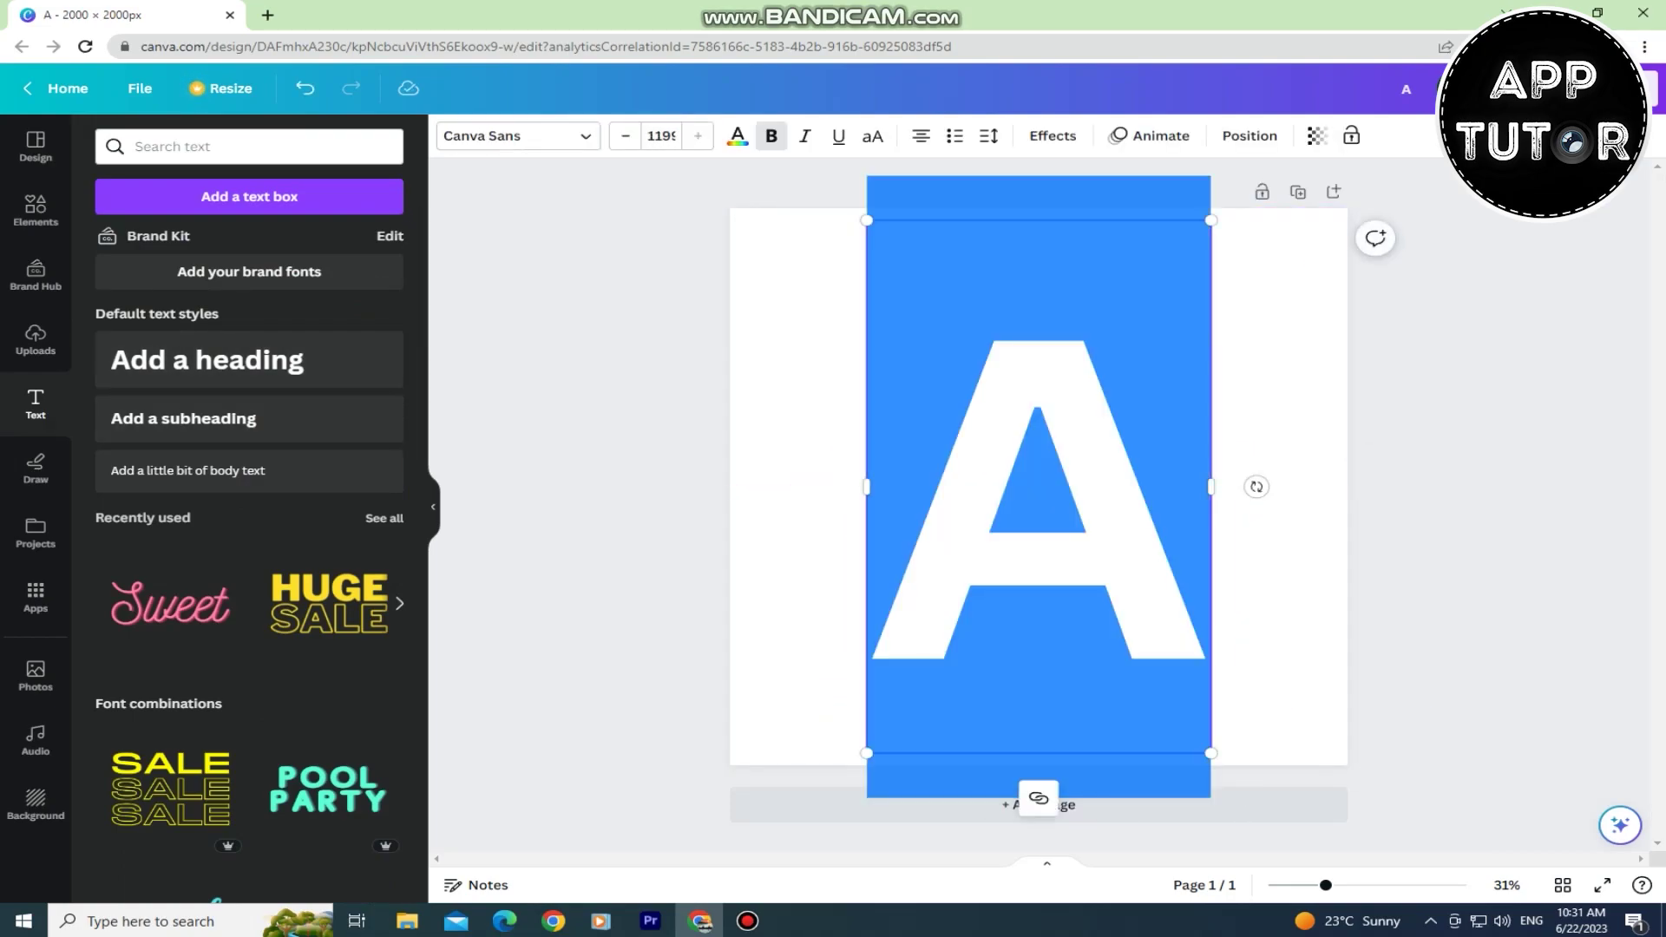
pyautogui.press('Escape')
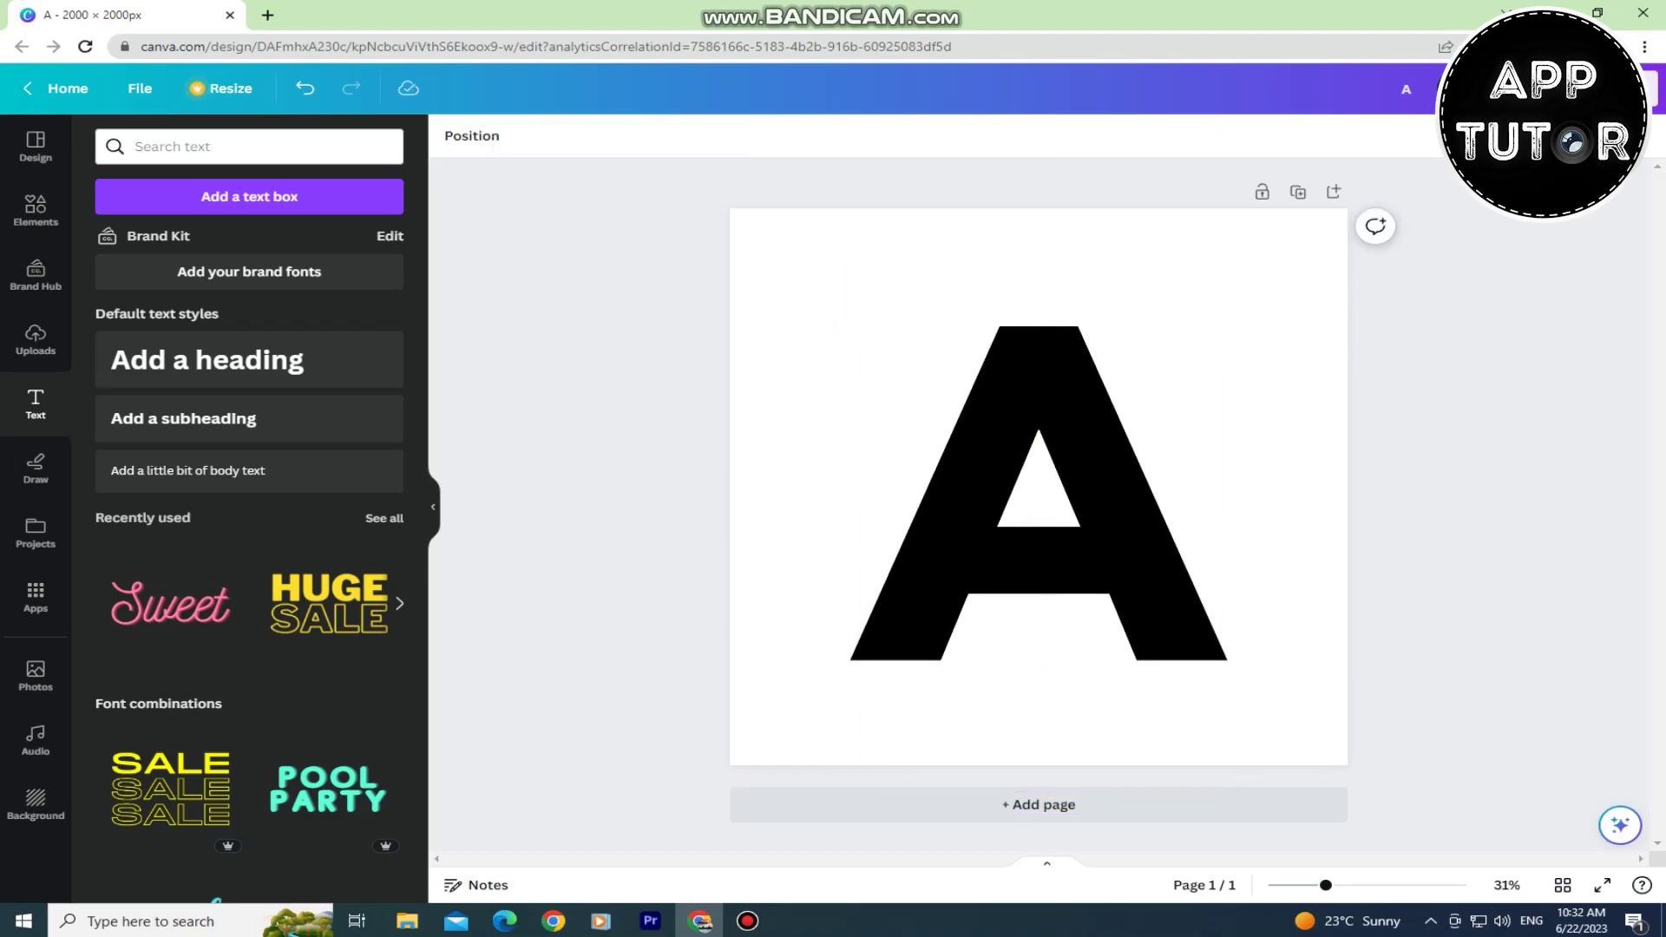
pyautogui.click(35, 210)
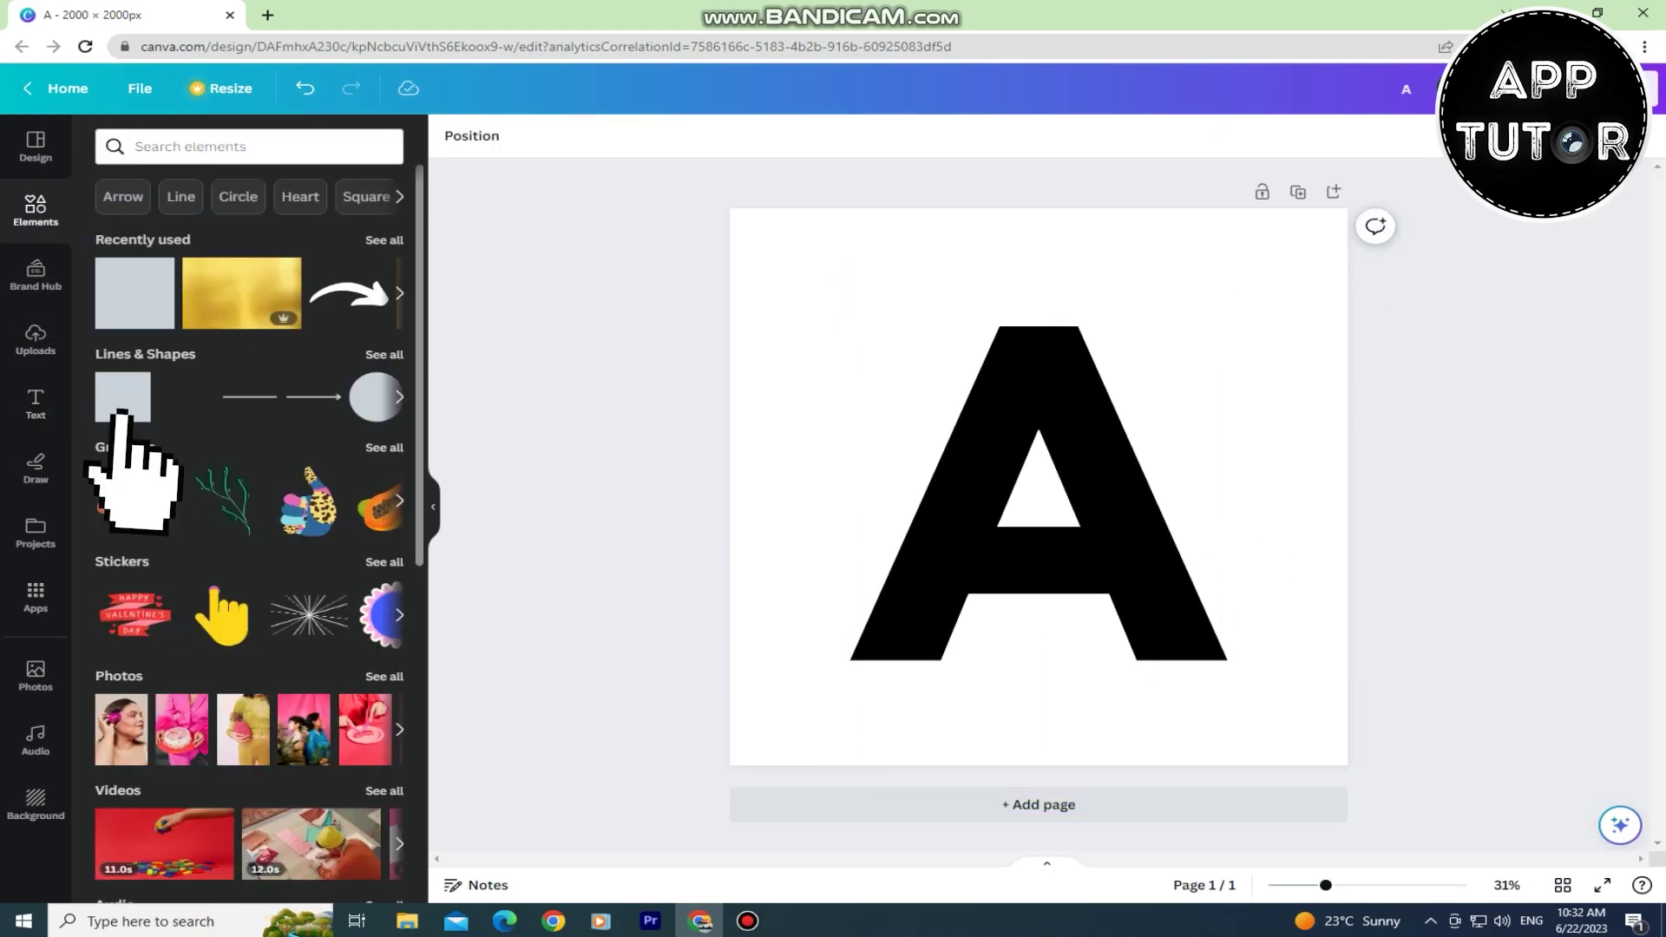
pyautogui.click(123, 397)
pyautogui.moveTo(1038, 495)
pyautogui.mouseDown()
pyautogui.moveTo(917, 375)
pyautogui.moveTo(1266, 376)
pyautogui.mouseUp()
pyautogui.moveTo(1044, 459); pyautogui.dragTo(1043, 709)
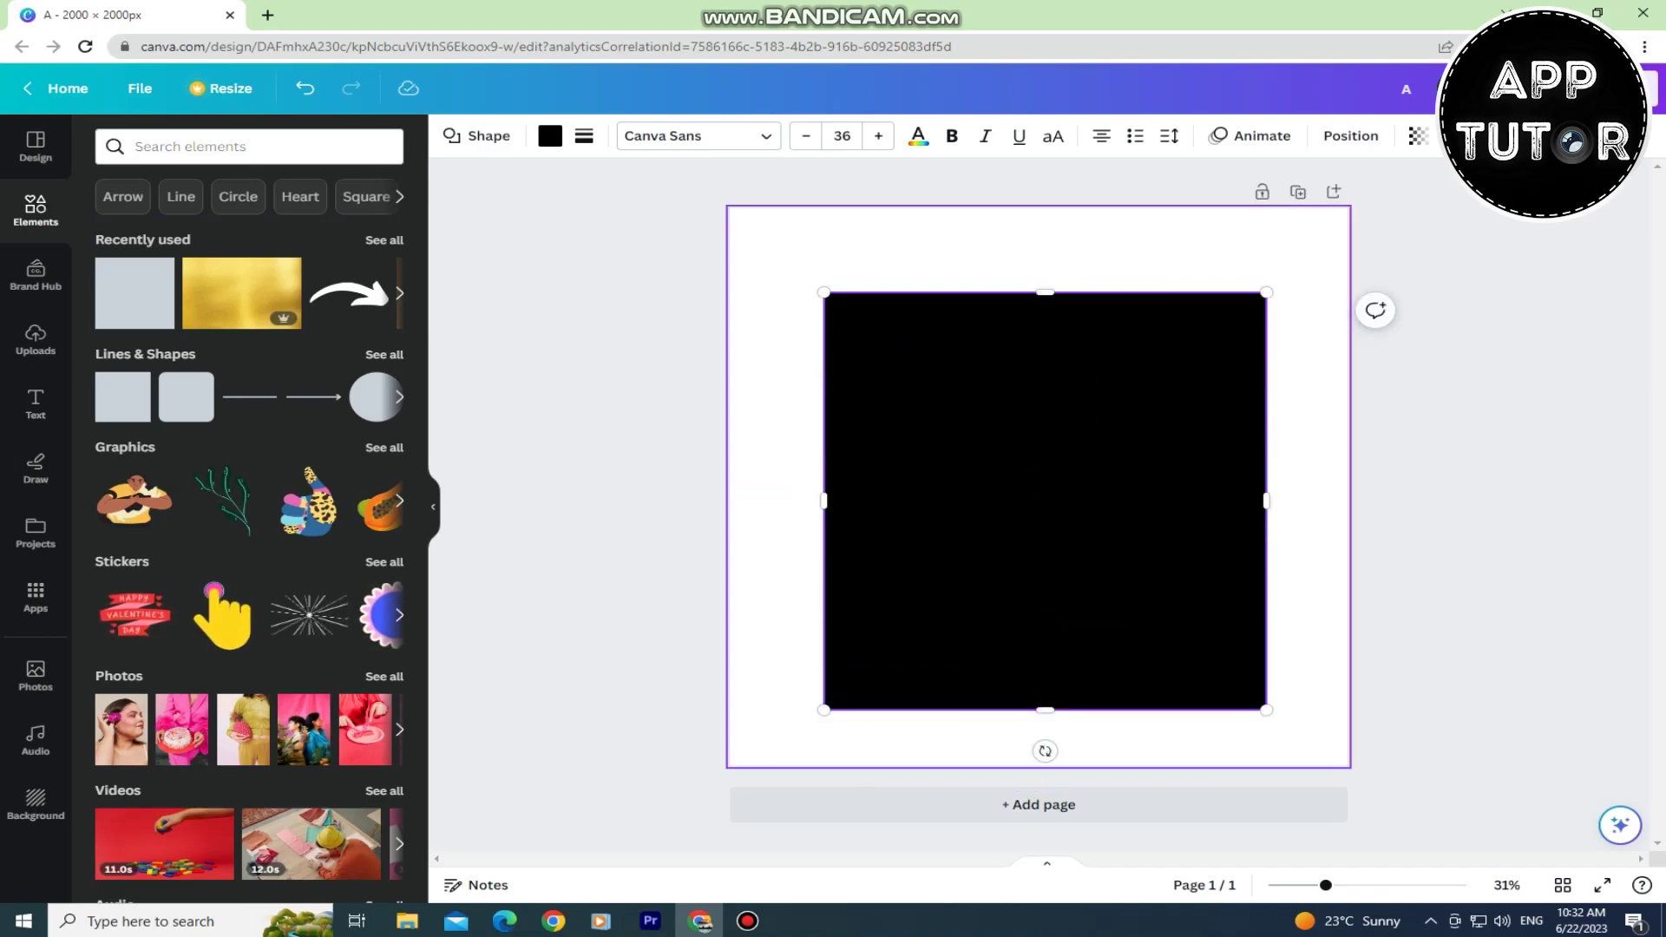
# Change the square's colour to blue
pyautogui.click(549, 135)
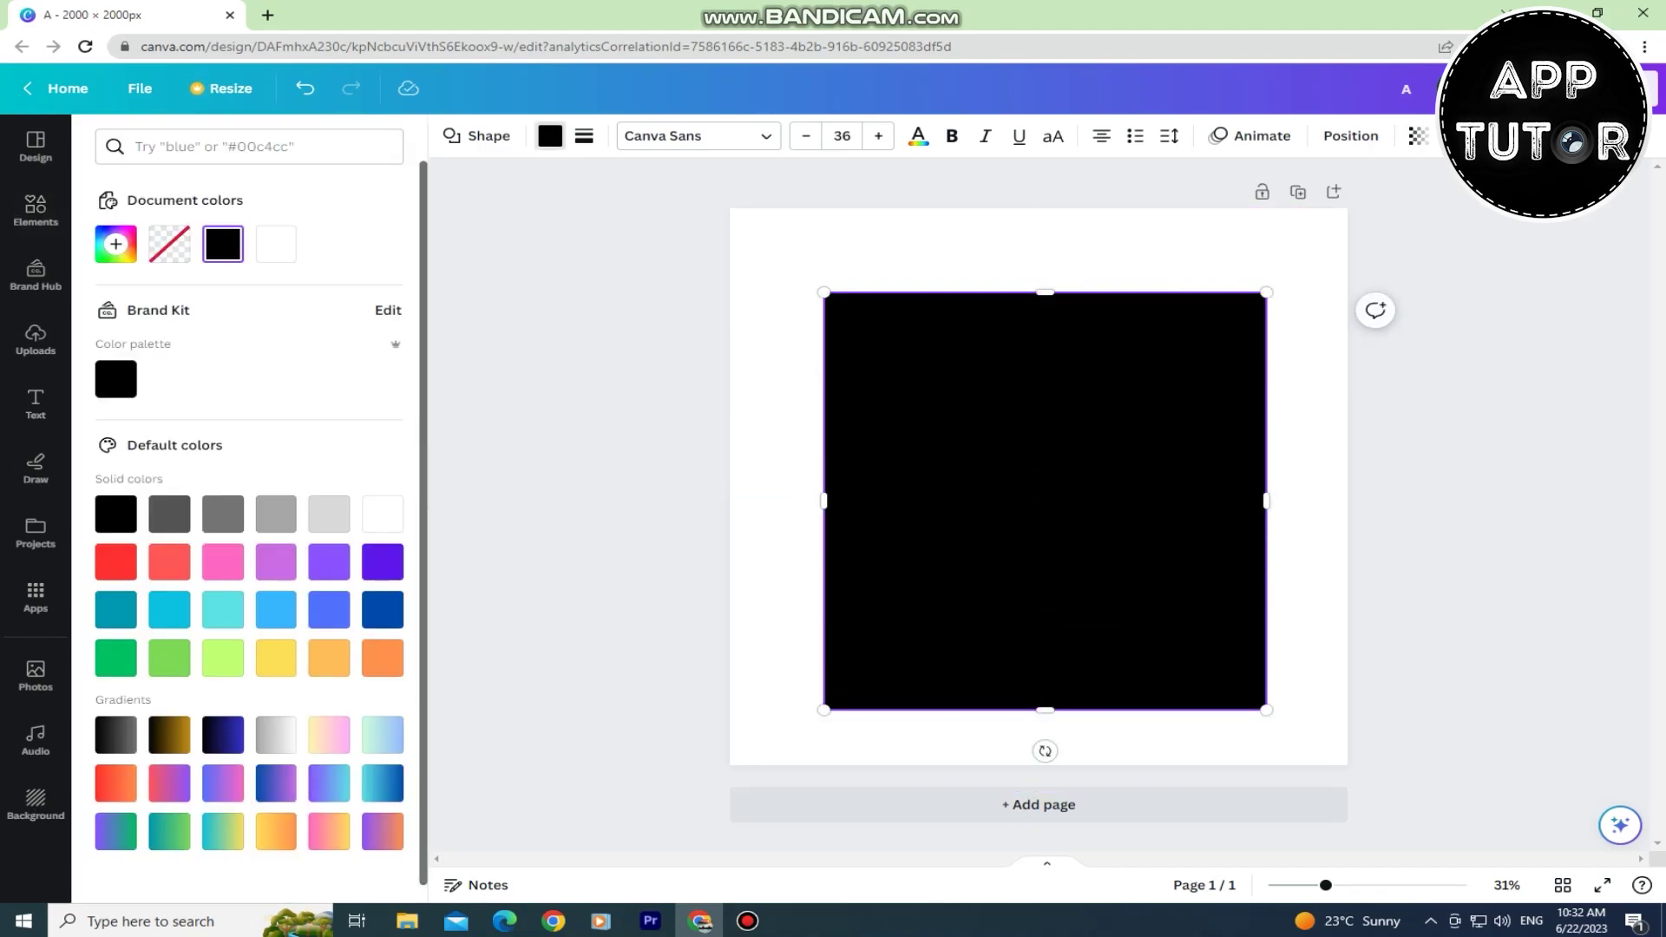
pyautogui.click(116, 561)
pyautogui.click(330, 609)
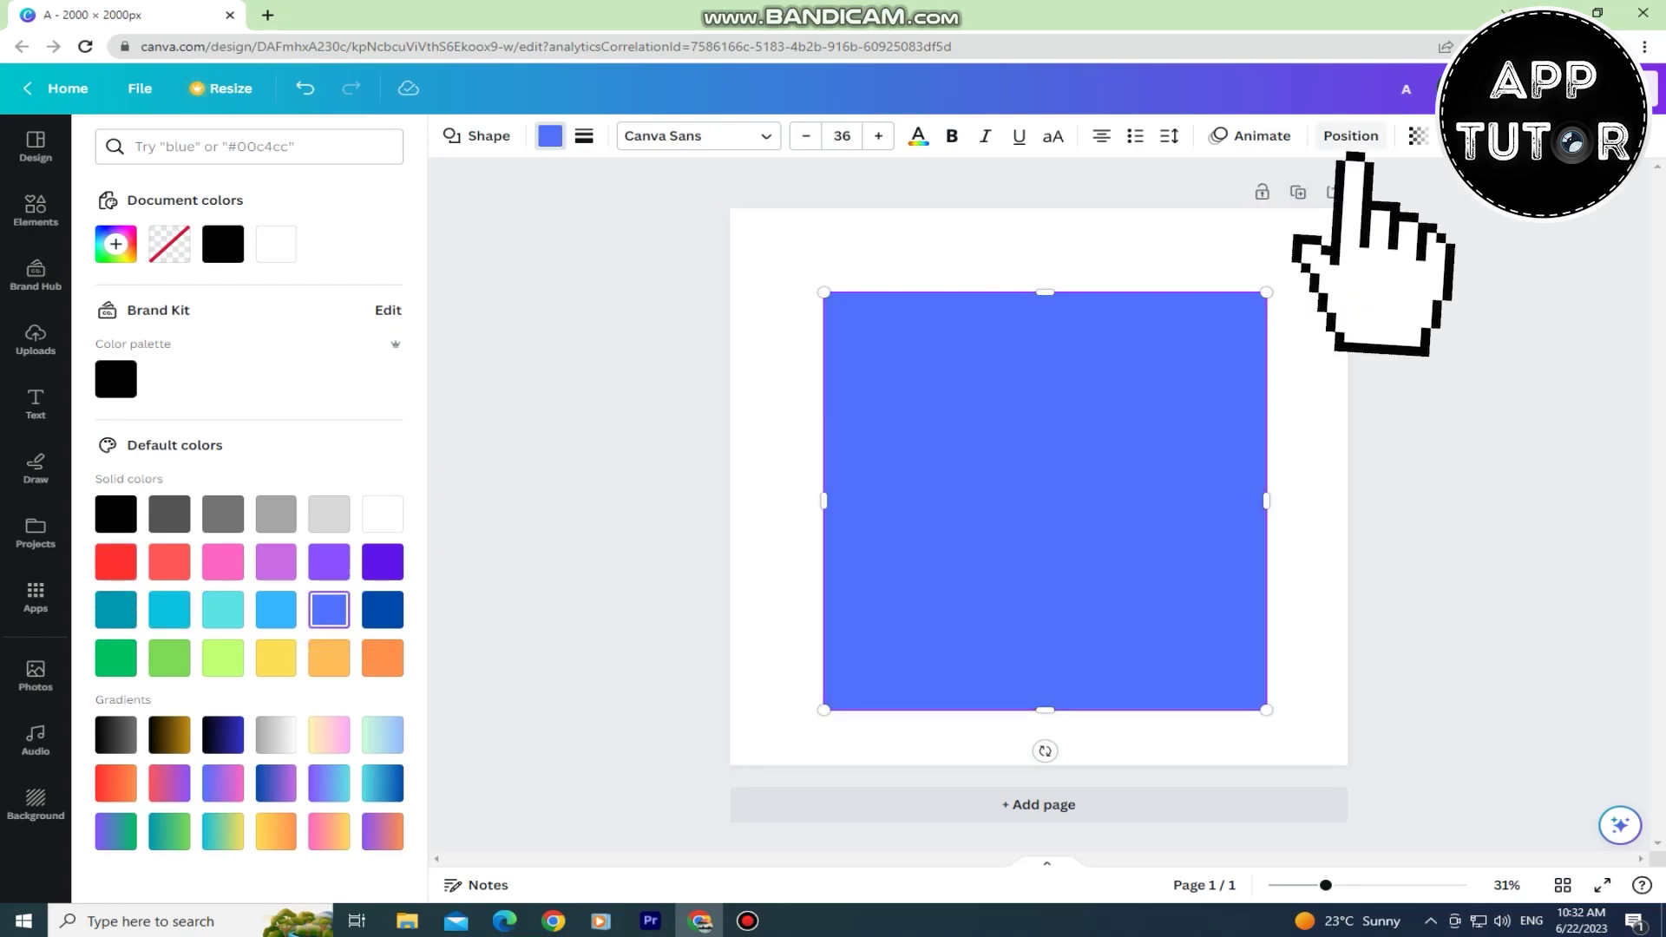
pyautogui.click(1352, 136)
# Send the blue square behind the A and recolour the letter white
pyautogui.click(325, 182)
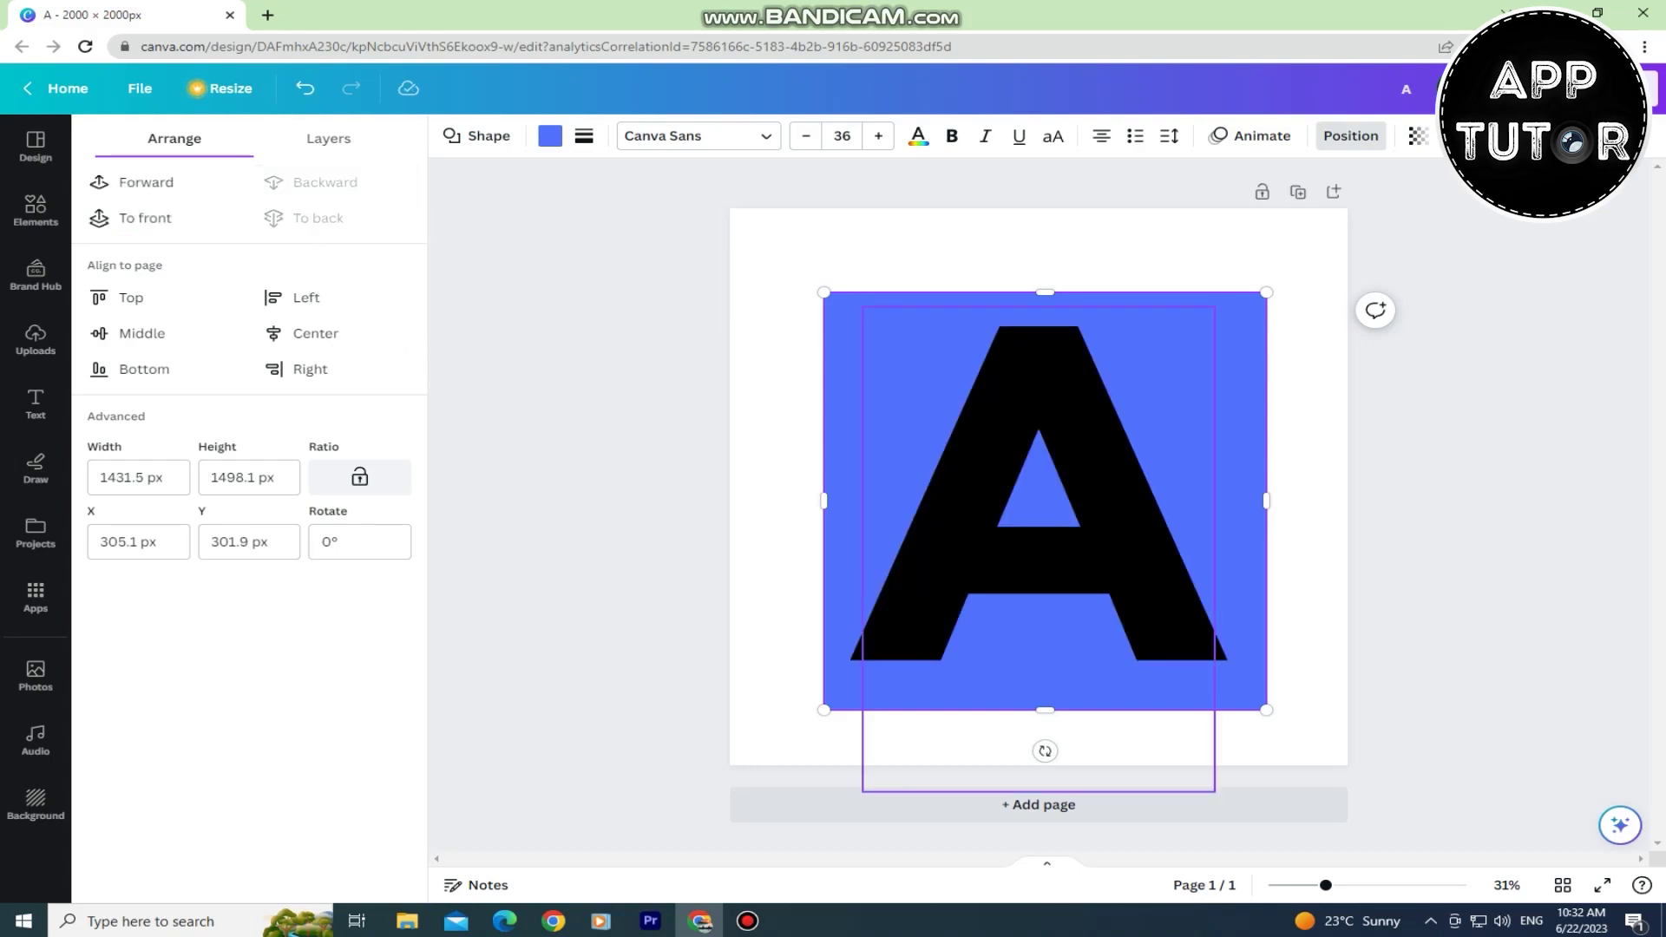
pyautogui.click(1041, 496)
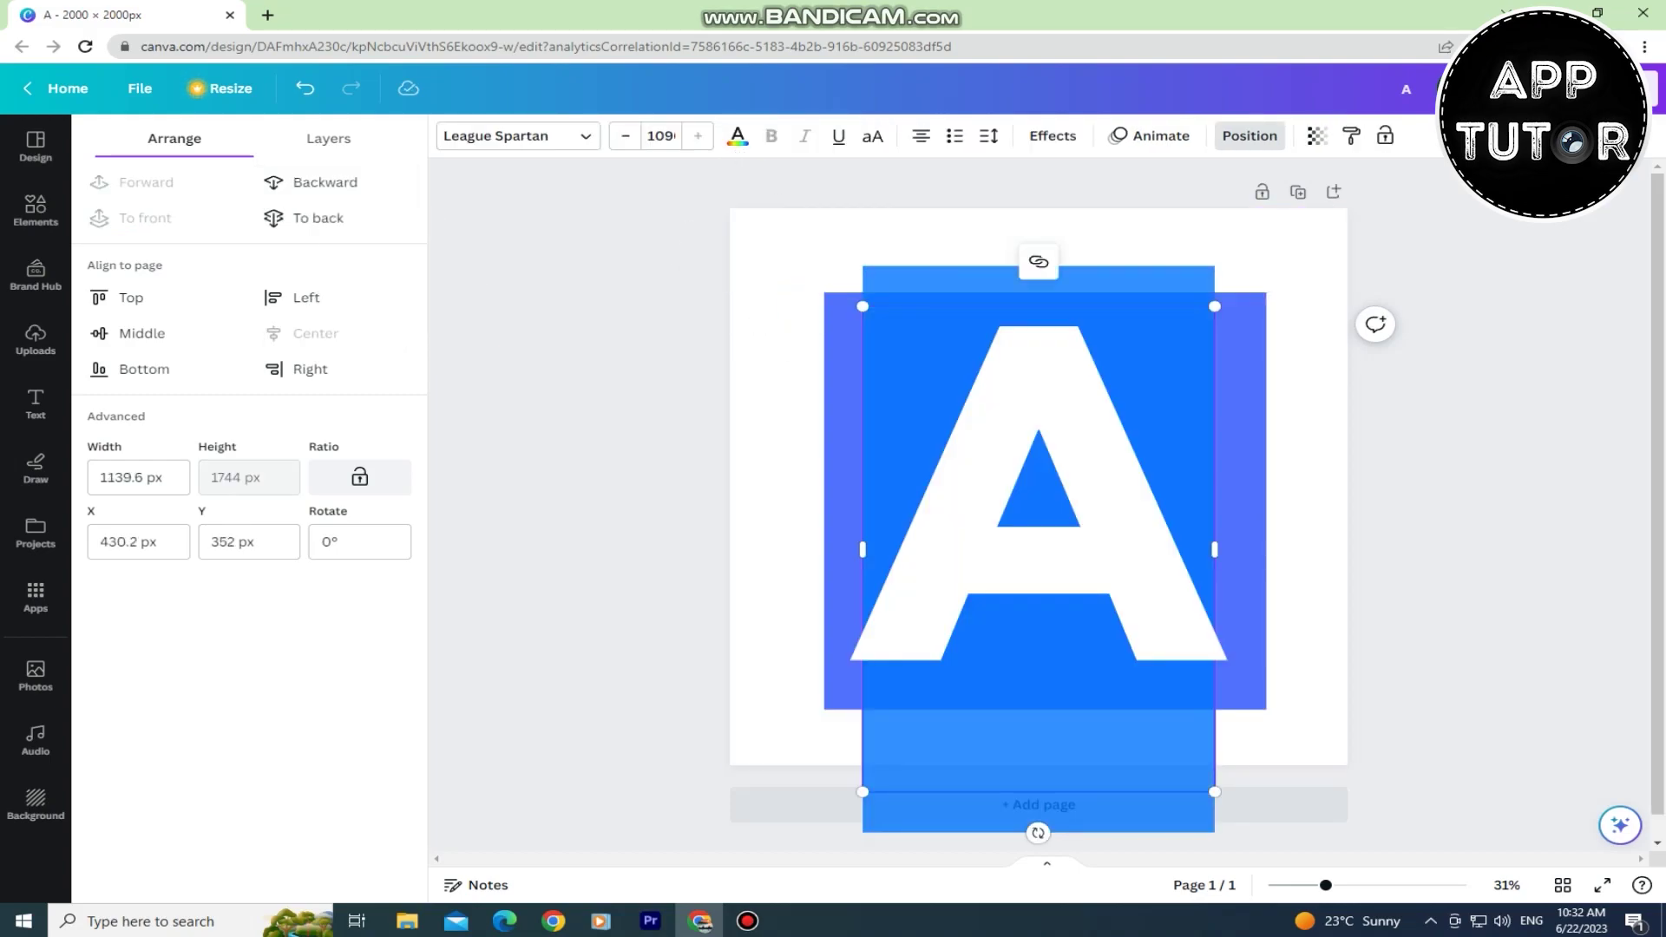
pyautogui.click(739, 137)
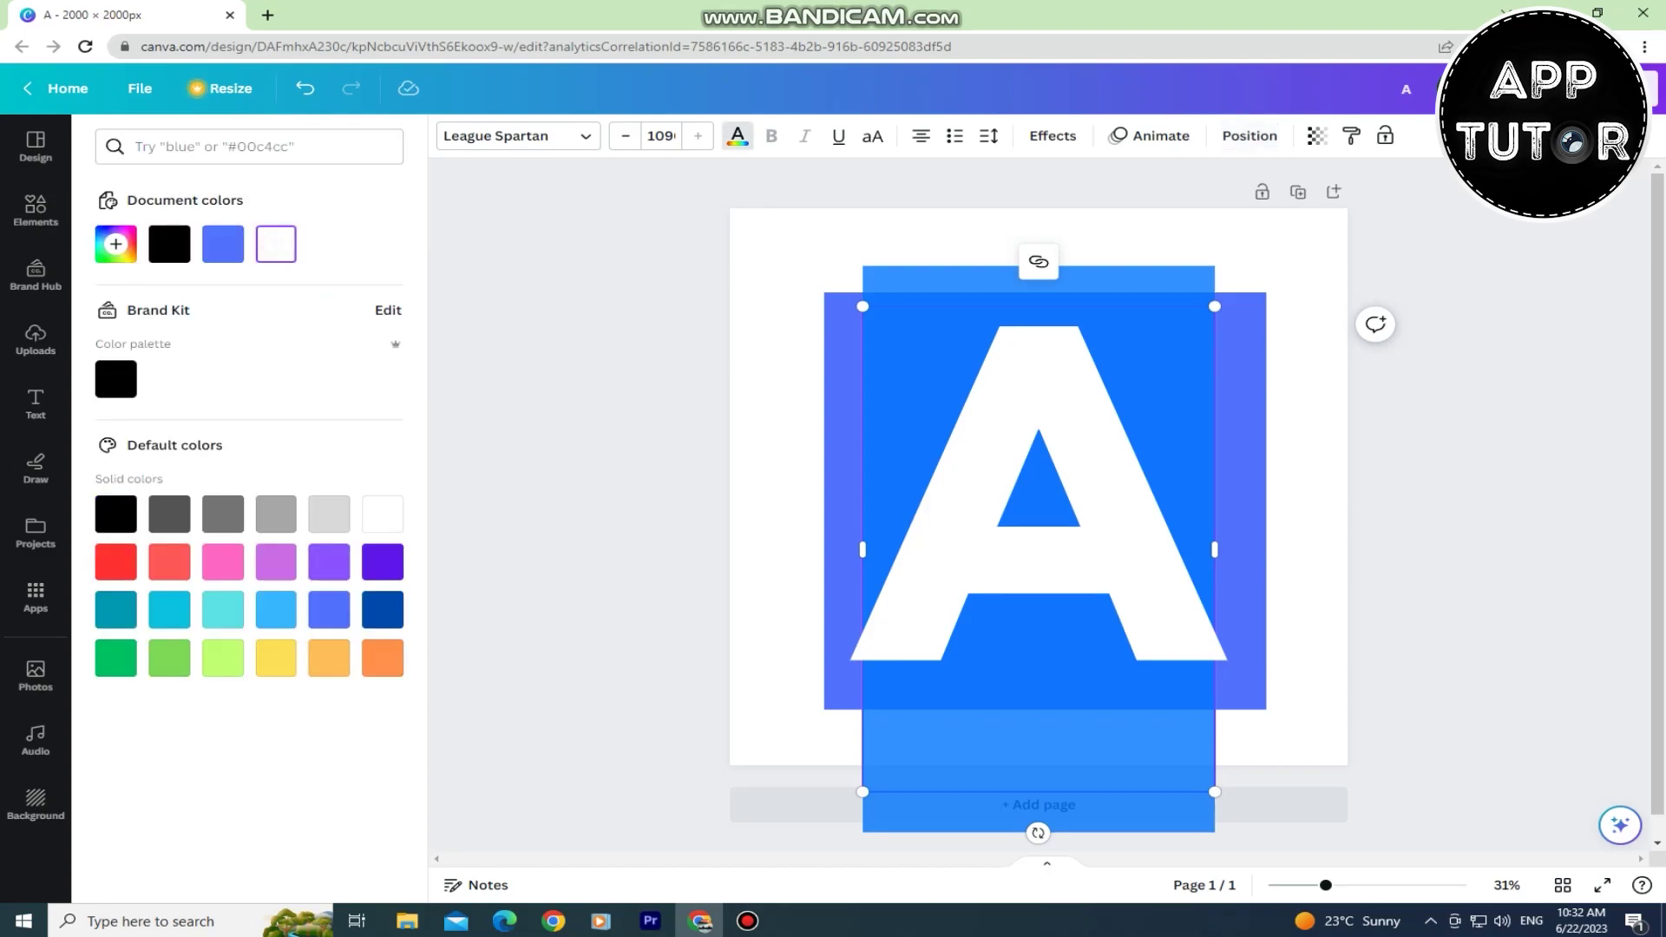
pyautogui.press('Delete')
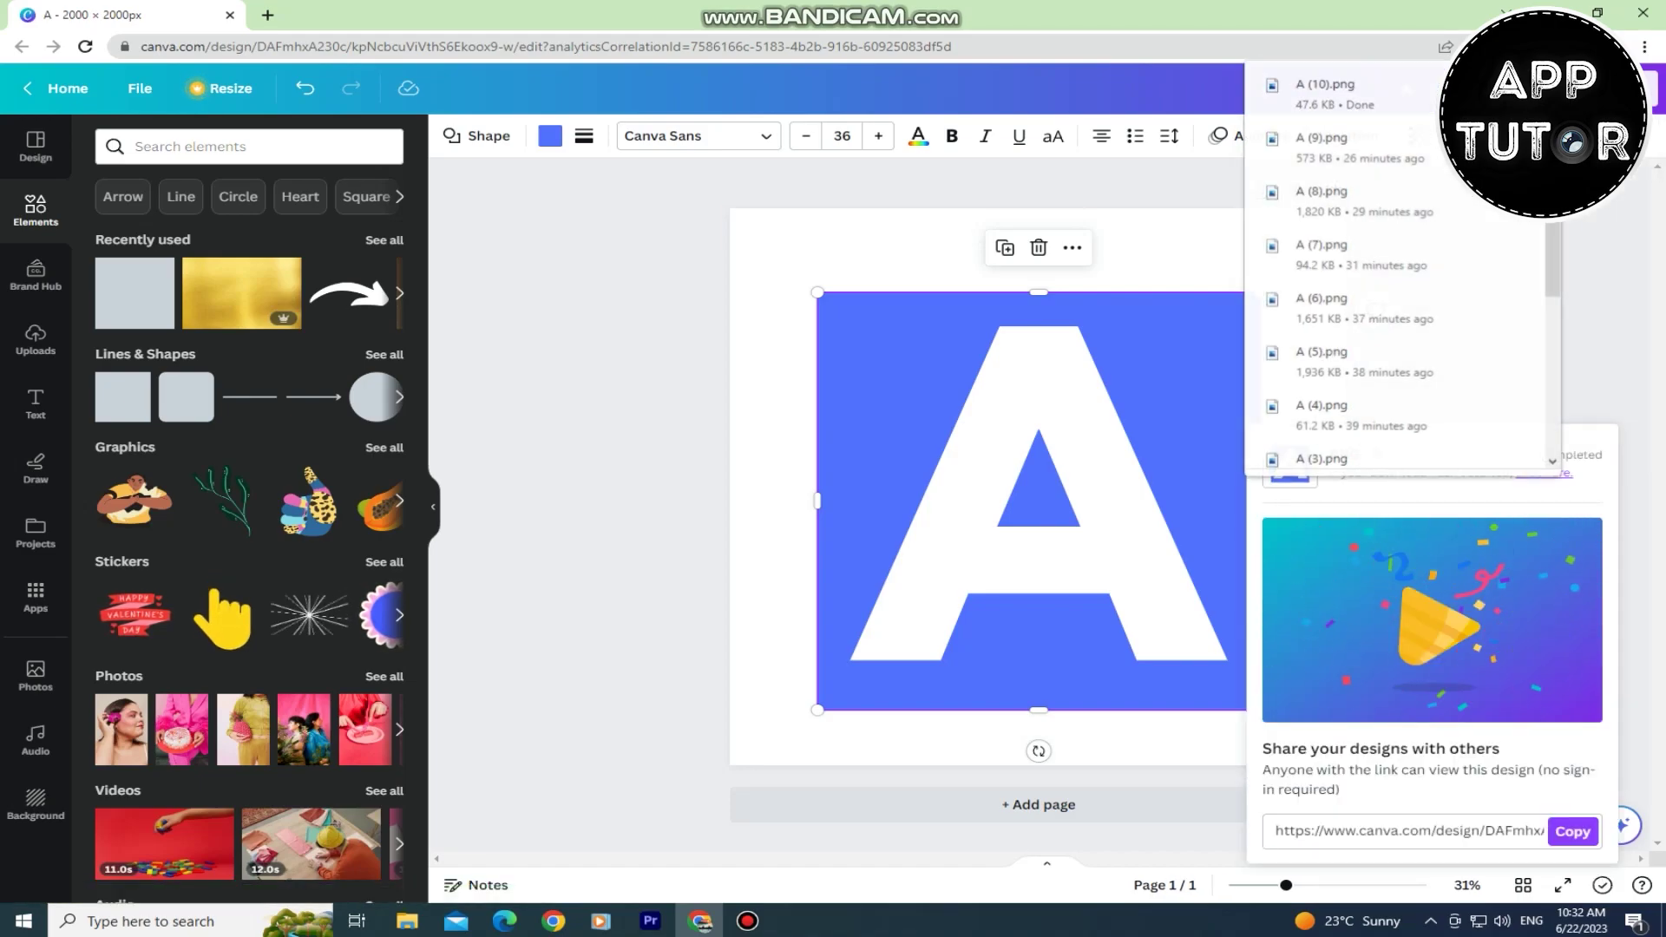
# Add a second page with a black background
pyautogui.click(1038, 805)
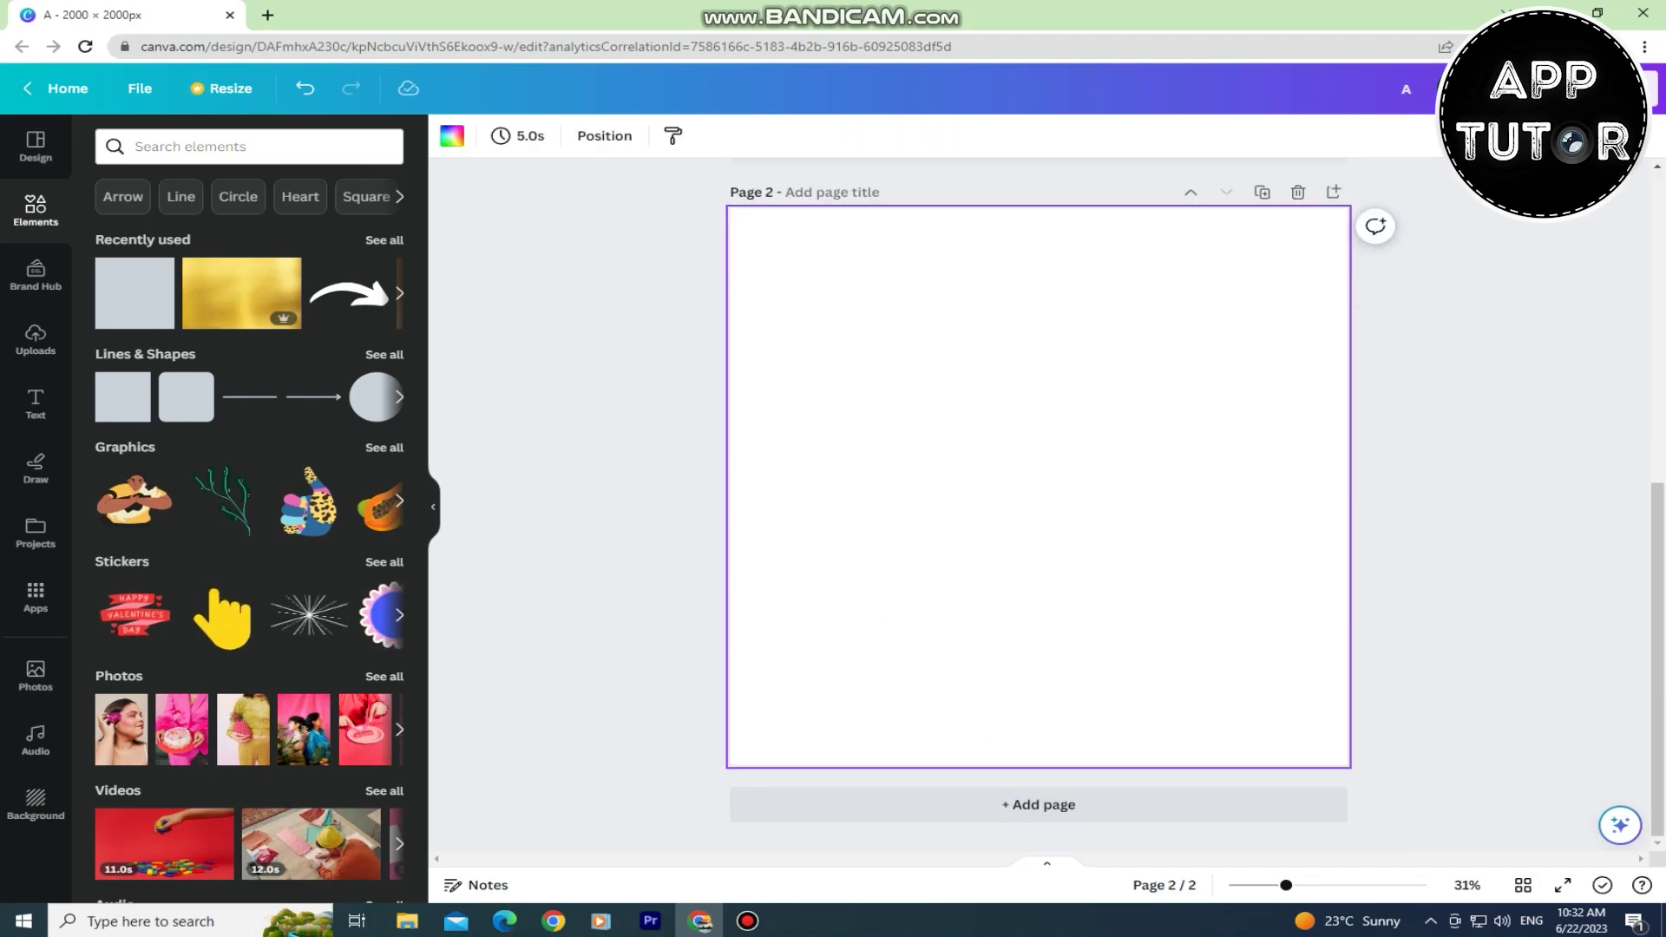
pyautogui.click(450, 137)
pyautogui.click(116, 513)
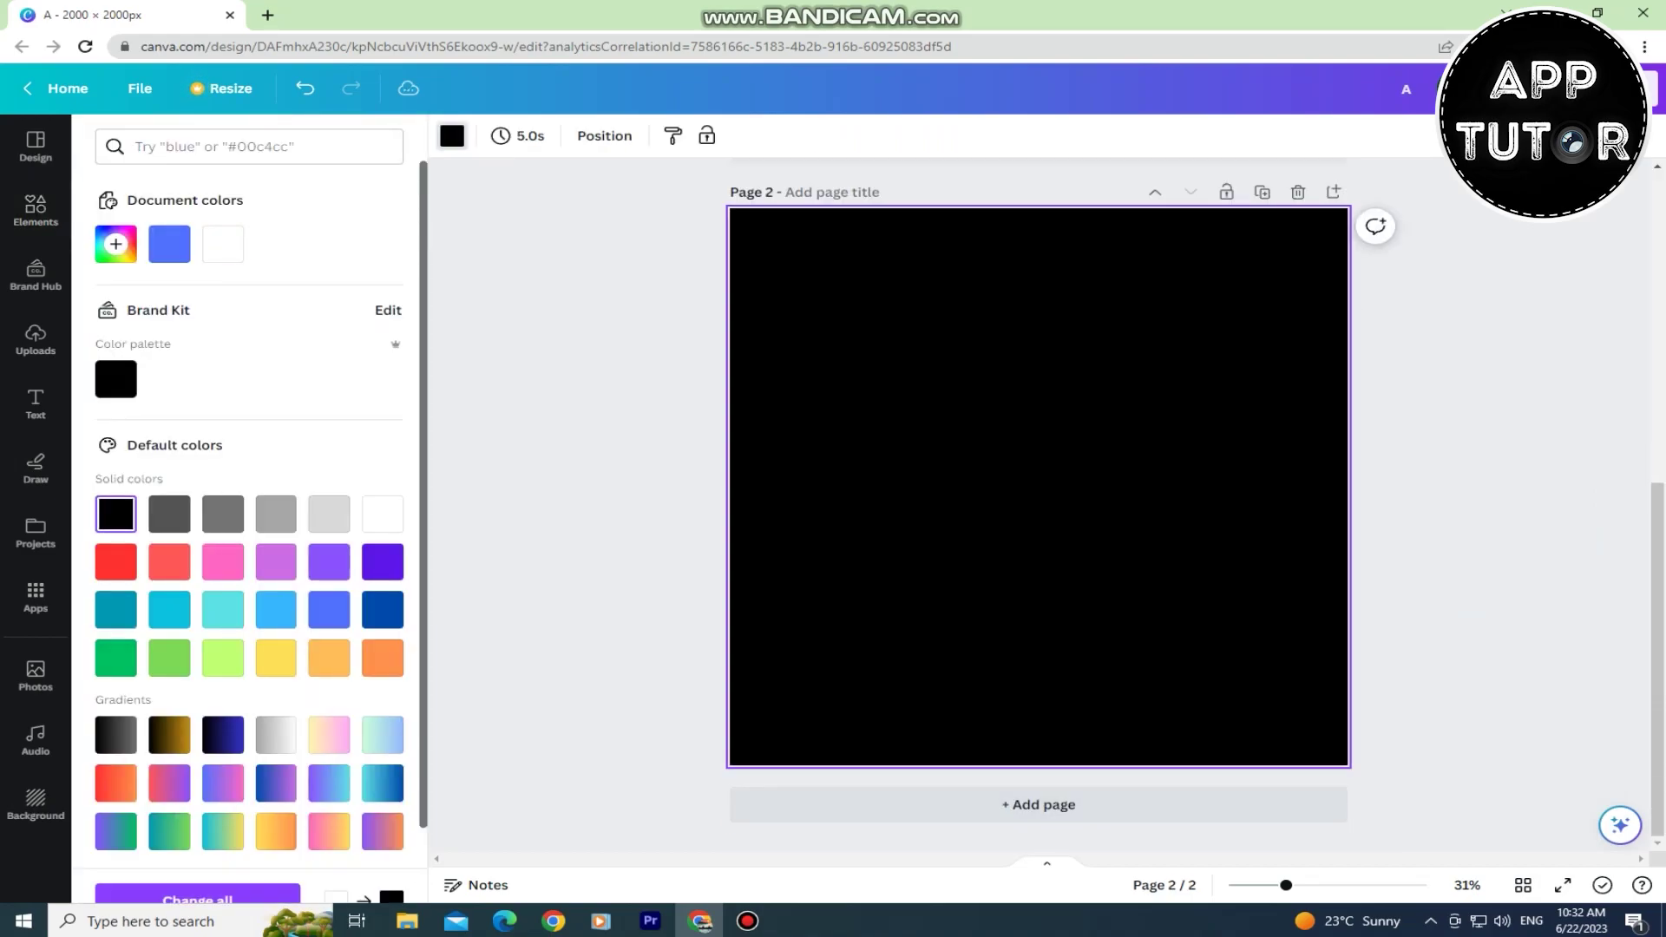
pyautogui.click(35, 209)
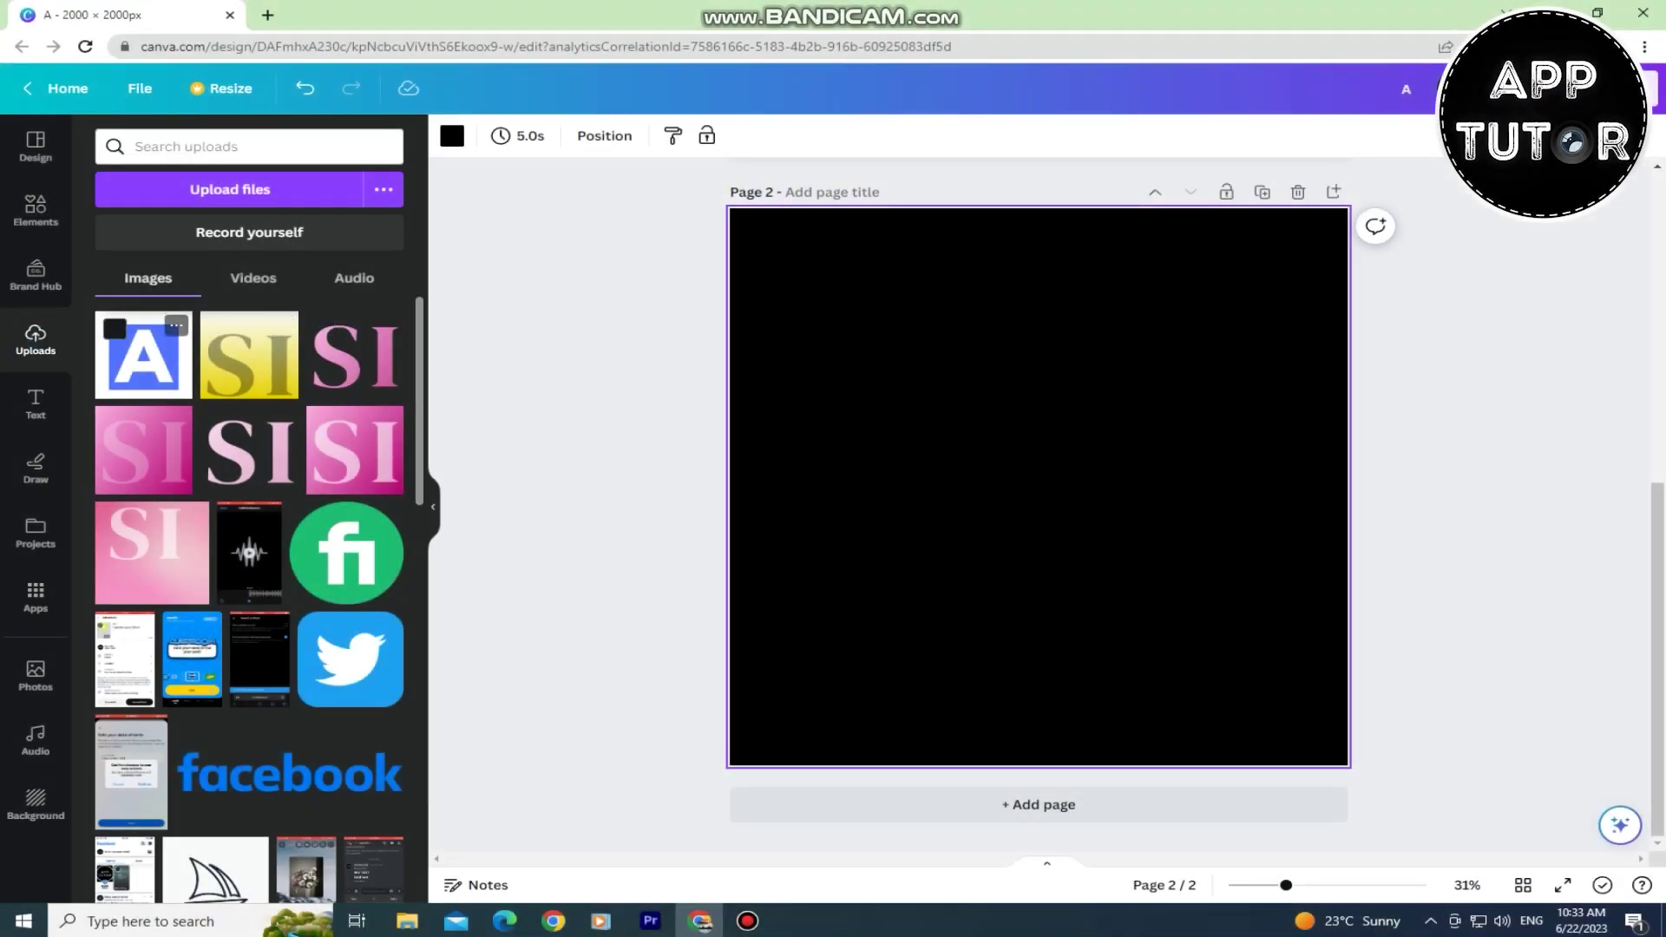
# Place the letter-A upload, remove its white background, and enlarge it across the page
pyautogui.click(144, 354)
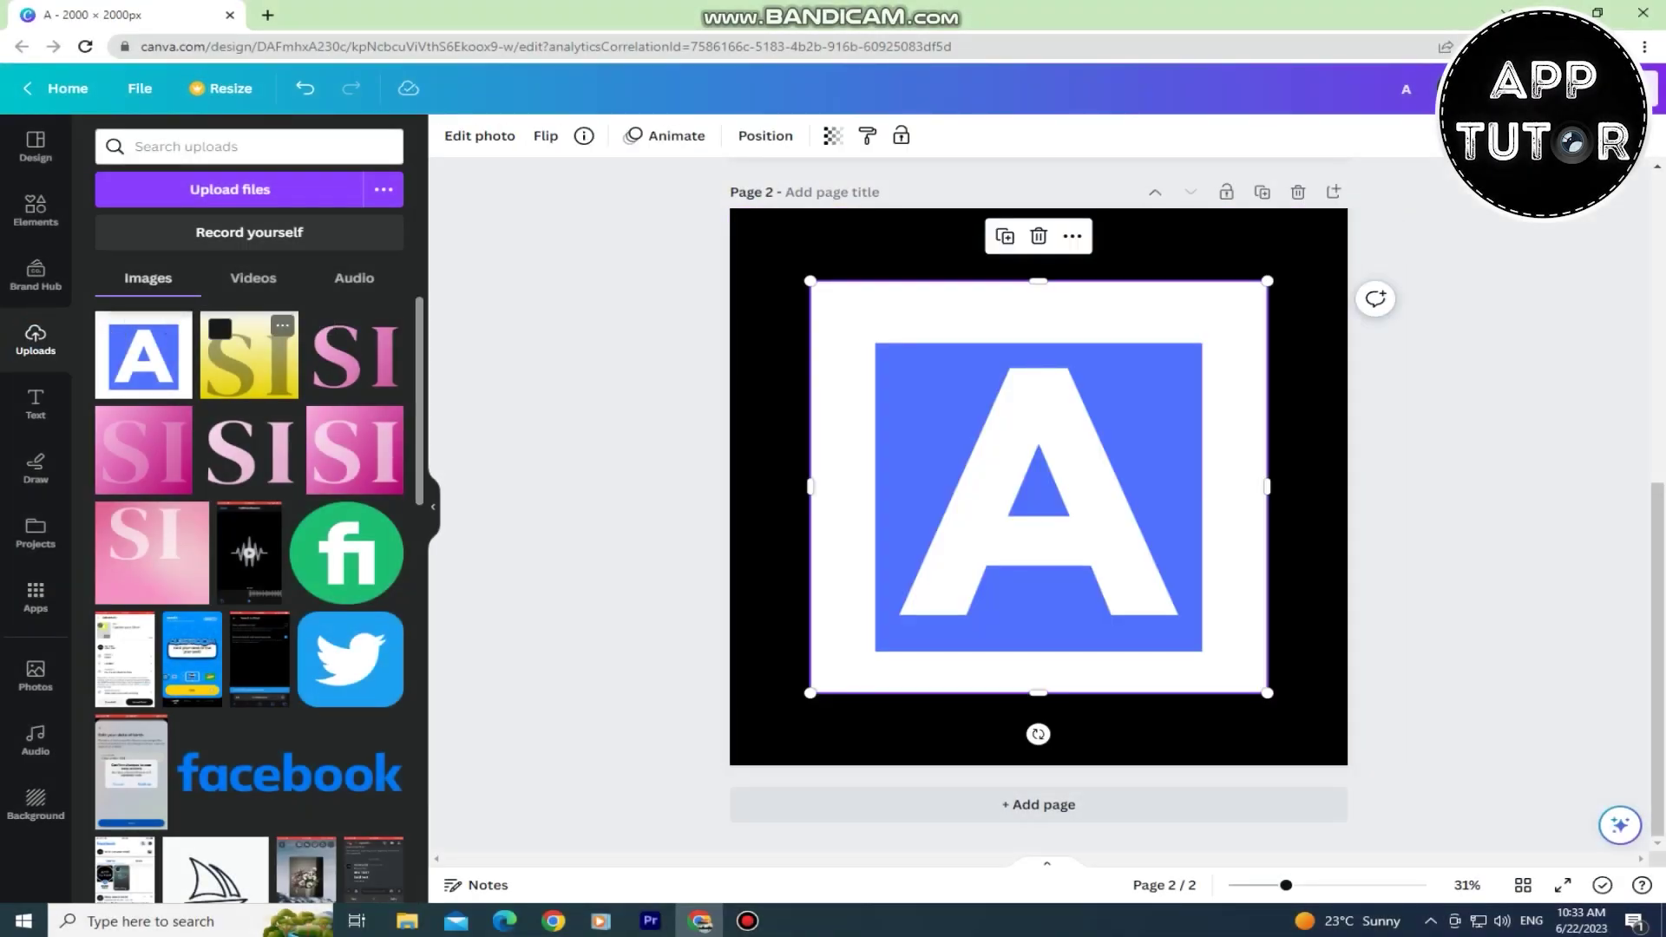
pyautogui.click(480, 136)
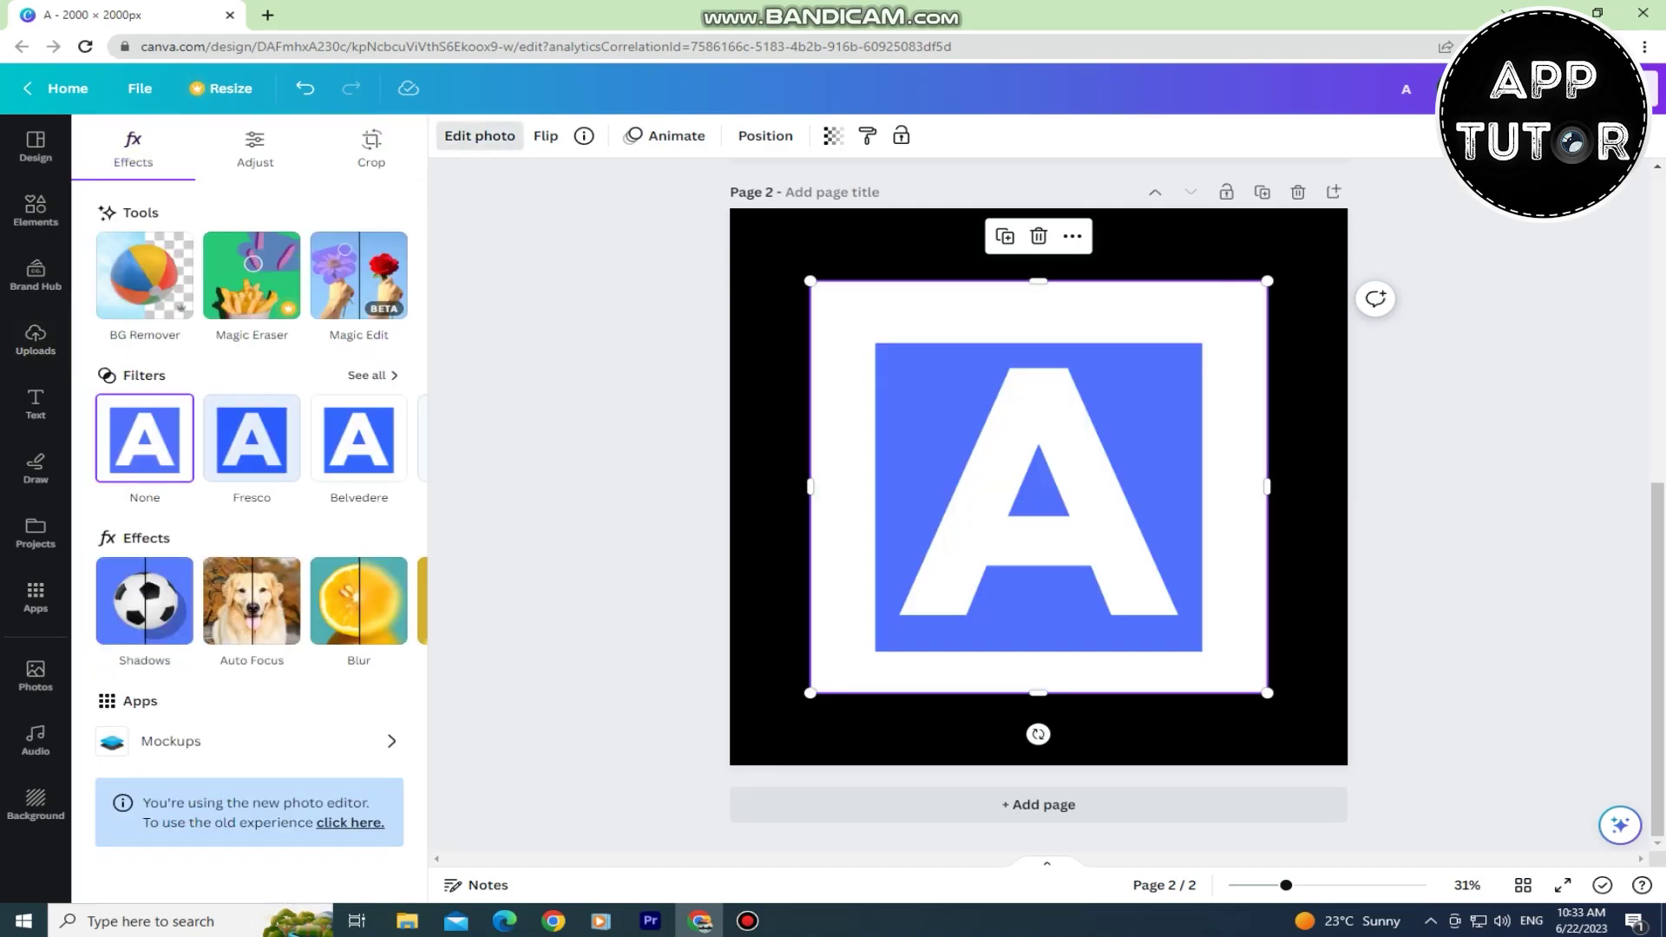
pyautogui.click(144, 275)
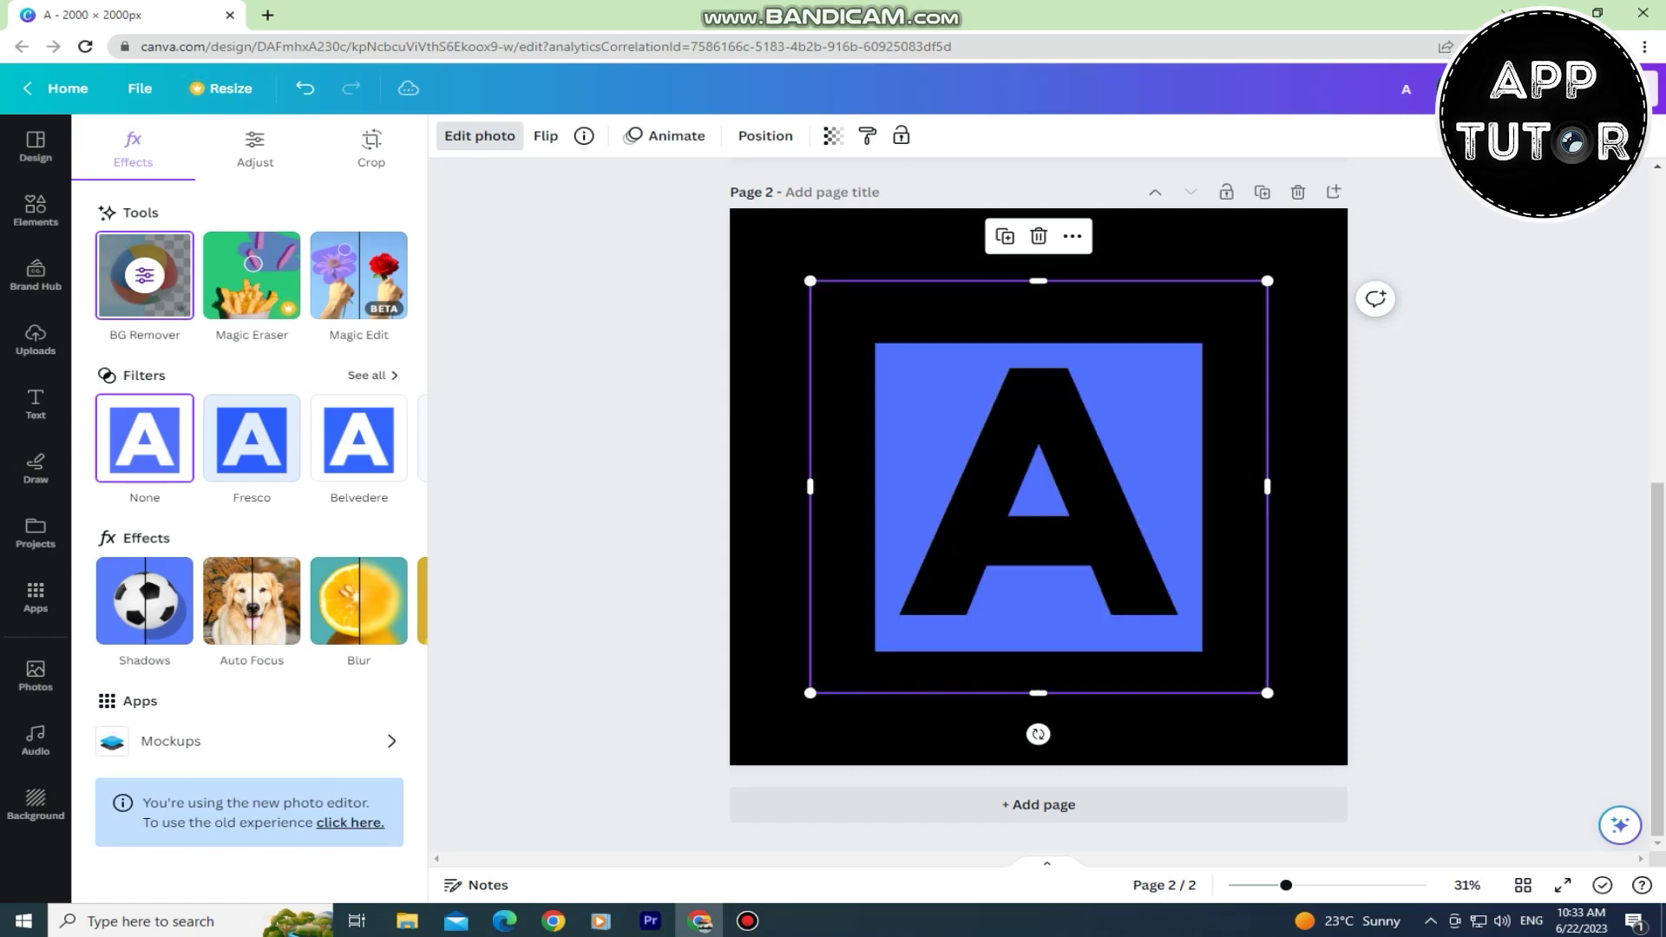
pyautogui.moveTo(1200, 349); pyautogui.dragTo(1348, 211)
pyautogui.moveTo(1039, 212); pyautogui.dragTo(1039, 271)
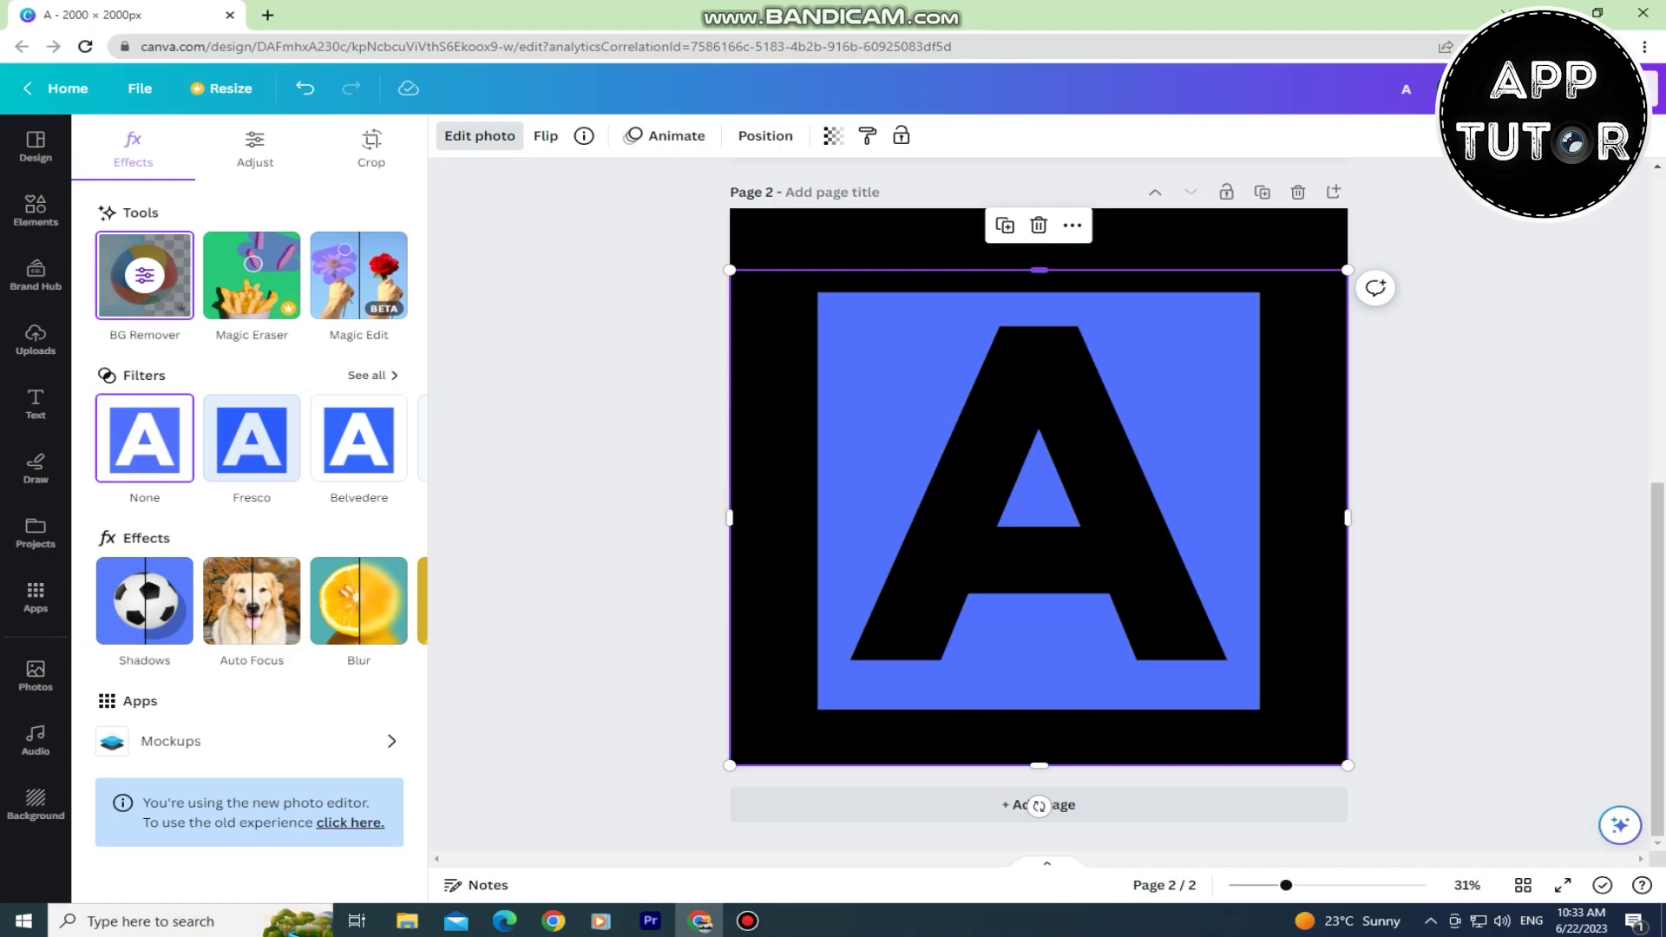
pyautogui.click(34, 209)
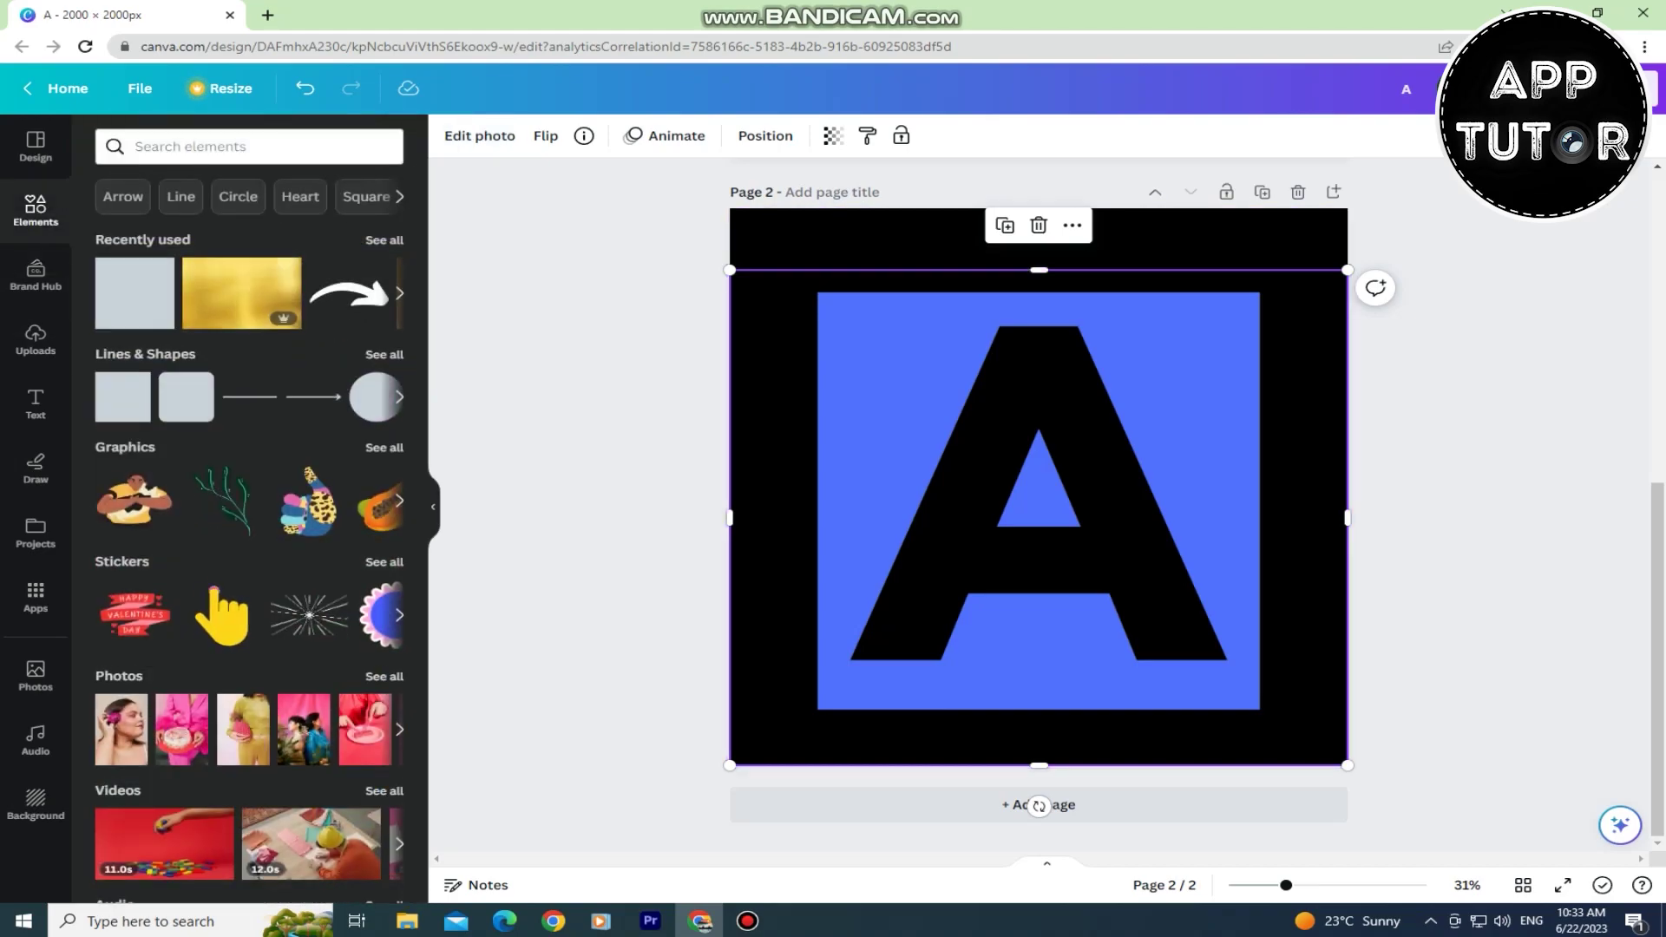
# Search Elements for gold photos and add the gold plate photo
pyautogui.click(247, 145)
pyautogui.write('gold')
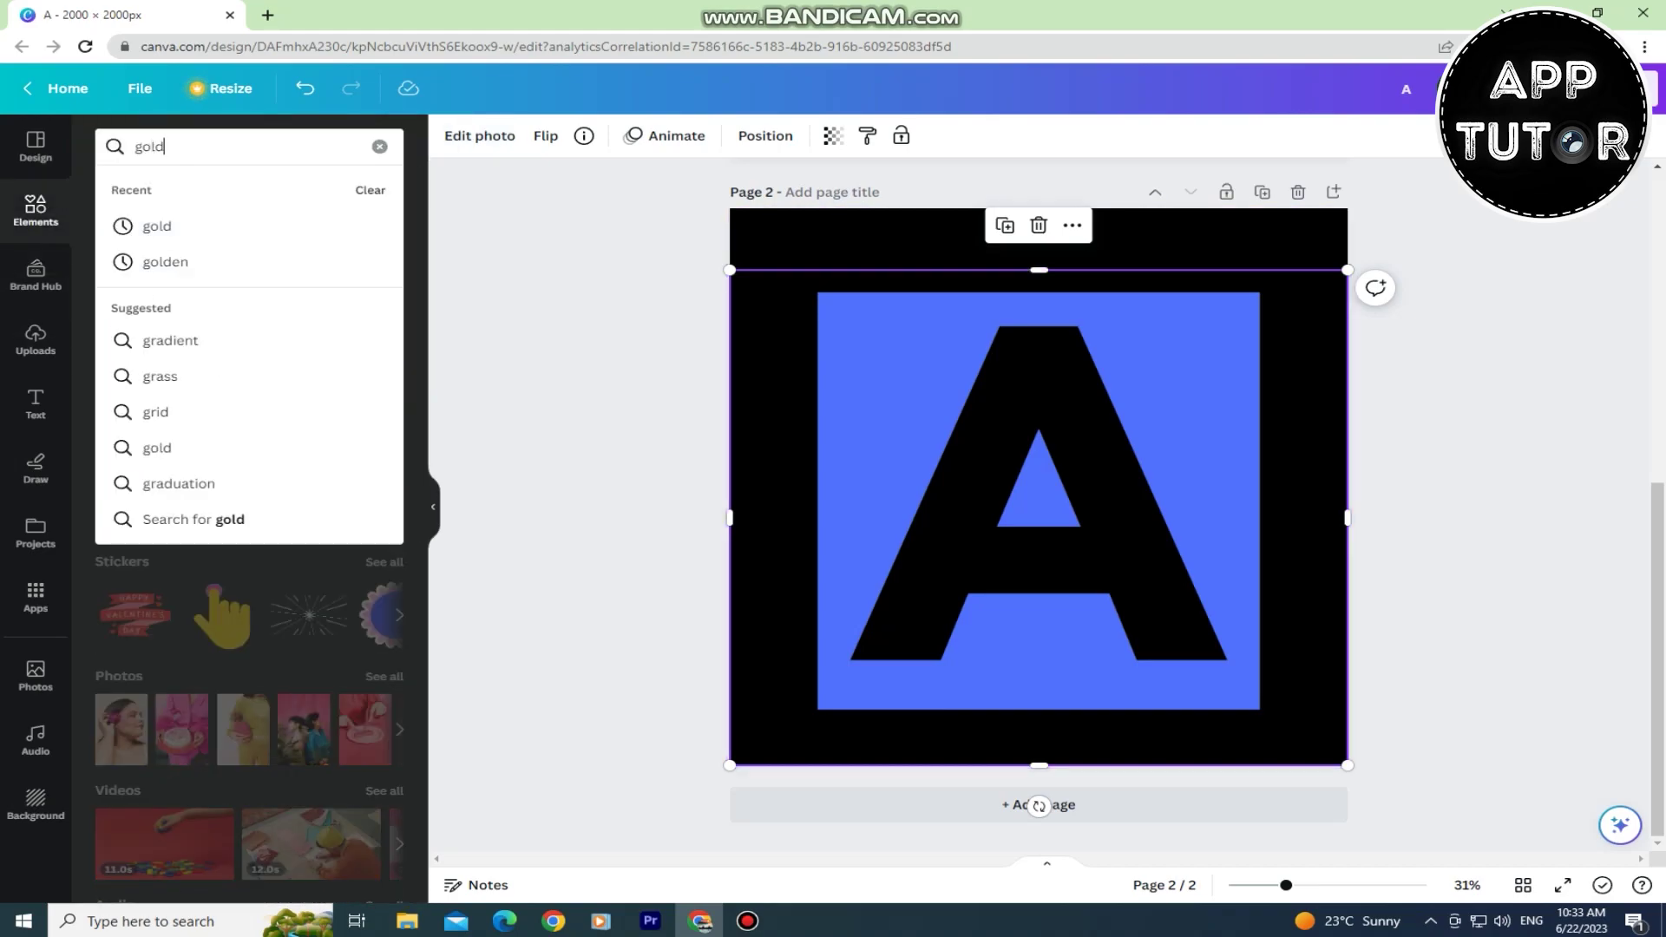
pyautogui.press('Return')
pyautogui.click(235, 187)
pyautogui.scroll(-5, 247, 521)
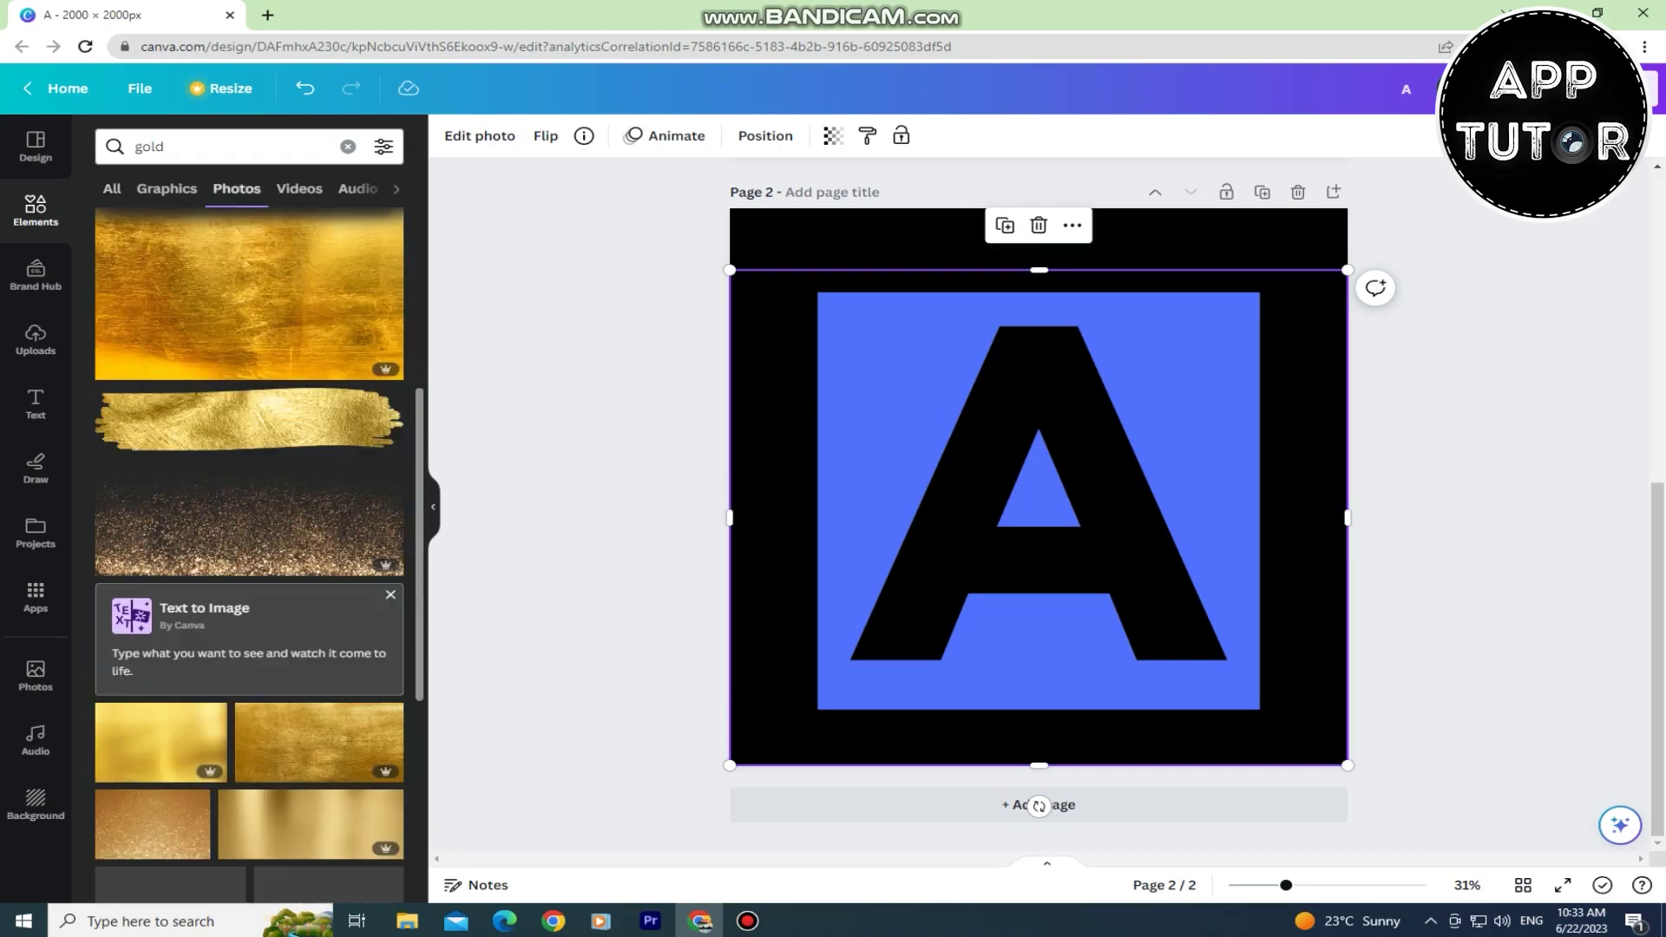
pyautogui.scroll(-3, 247, 521)
pyautogui.scroll(-5, 247, 521)
pyautogui.scroll(-5, 248, 520)
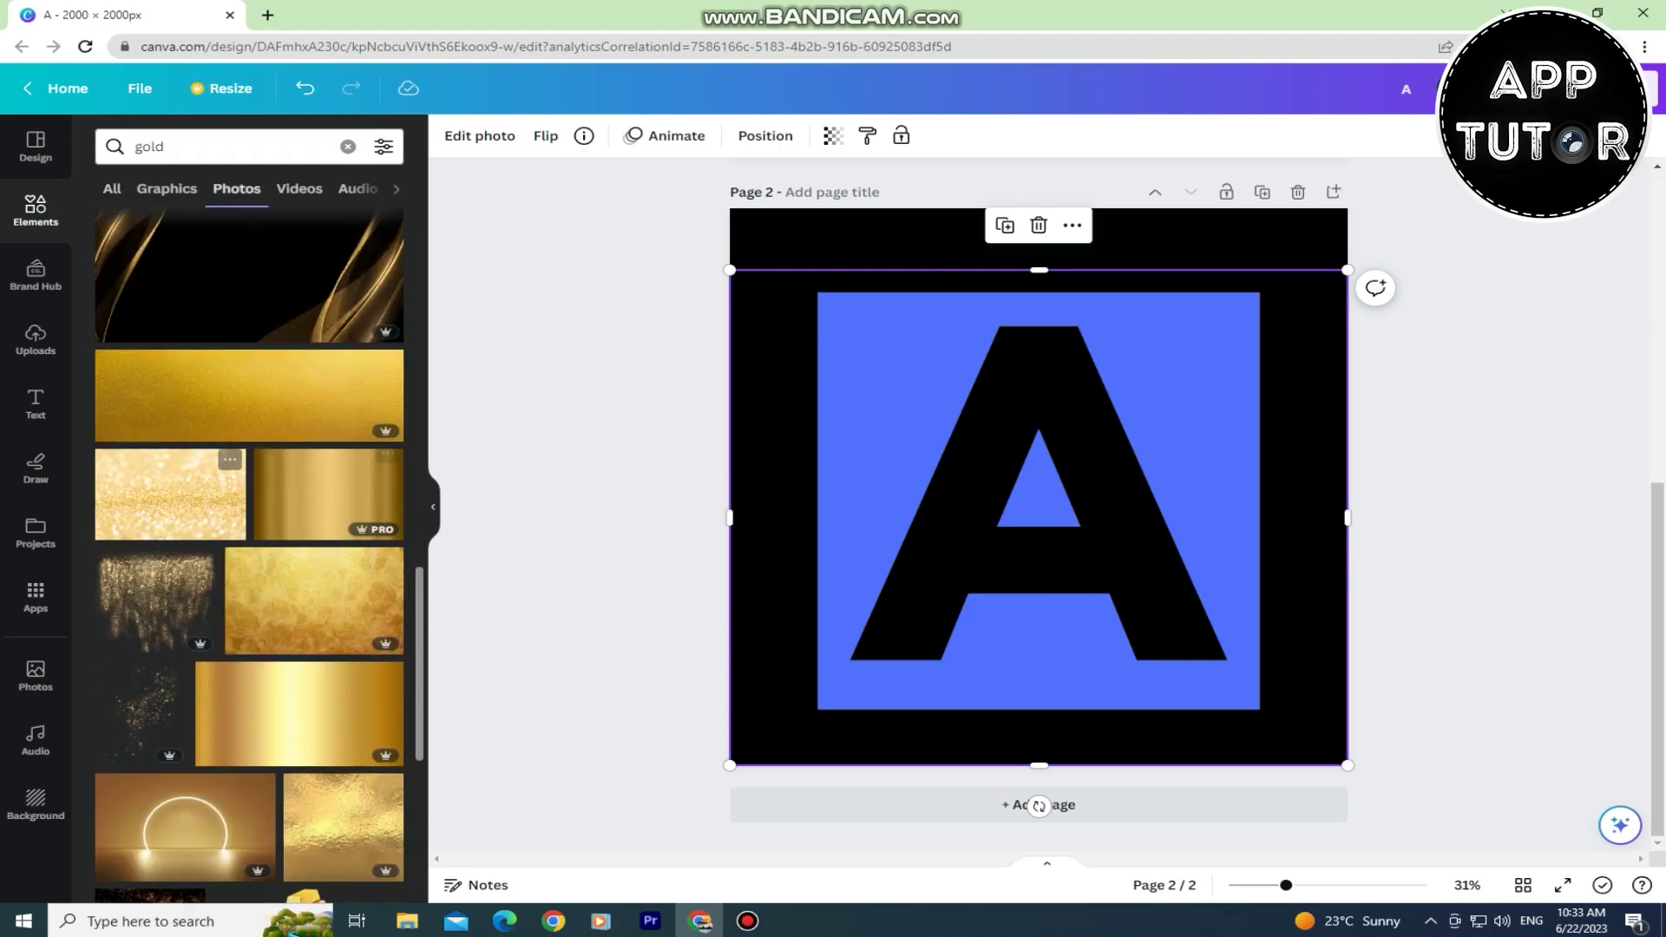
pyautogui.scroll(-5, 248, 521)
pyautogui.scroll(-5, 247, 522)
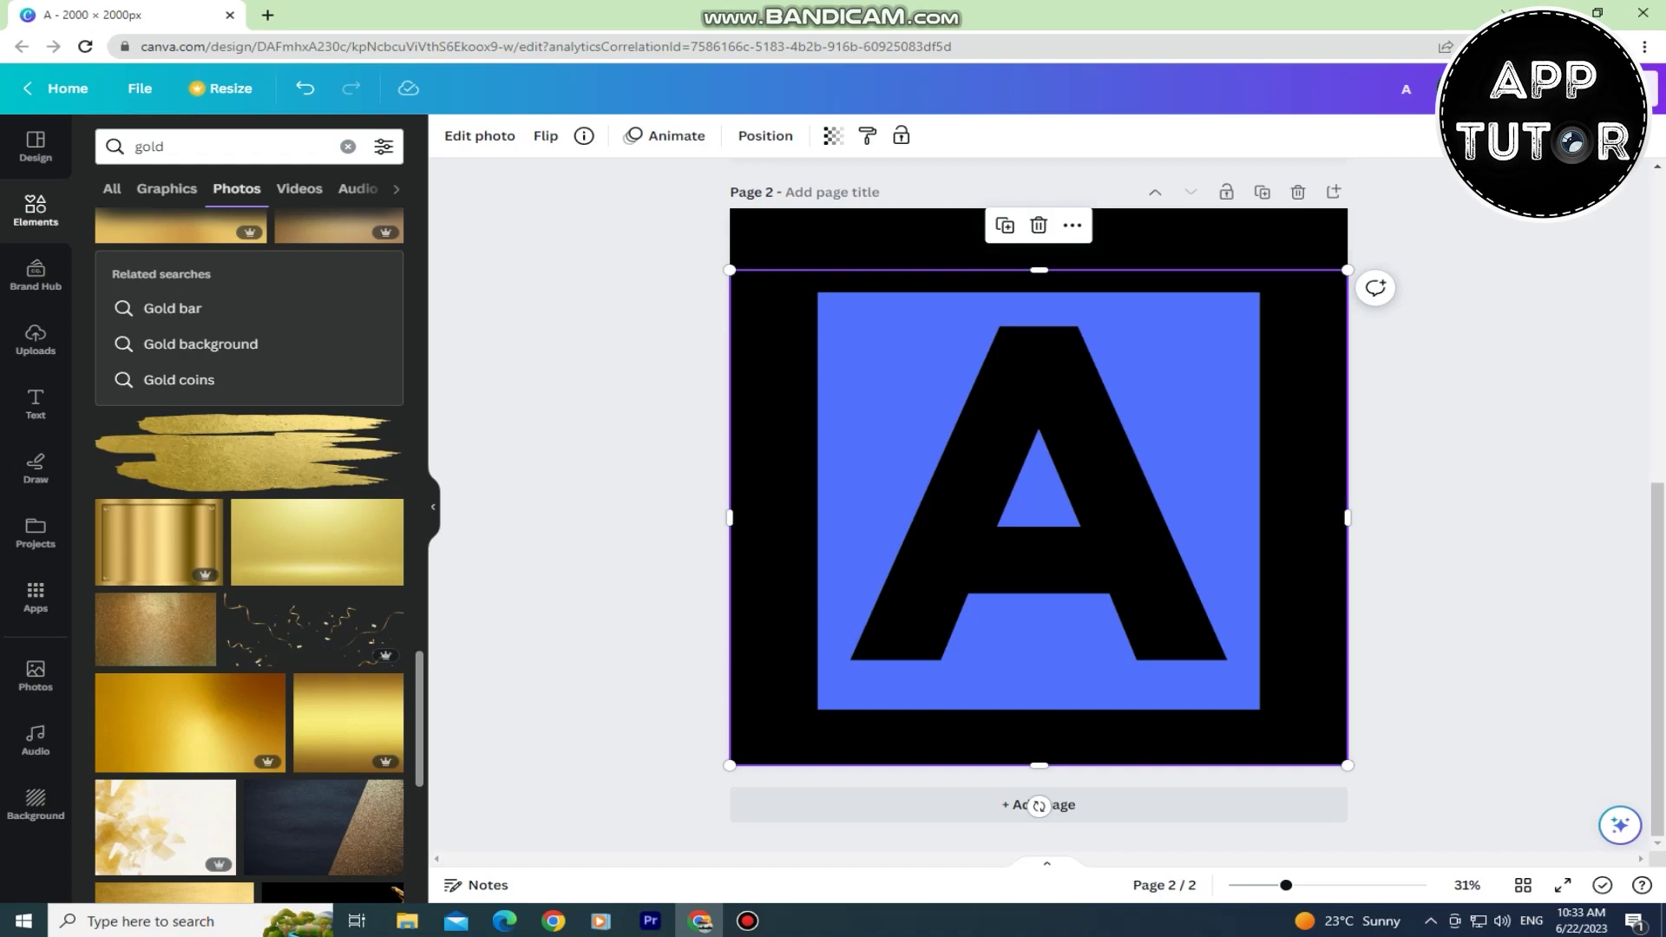
pyautogui.click(157, 540)
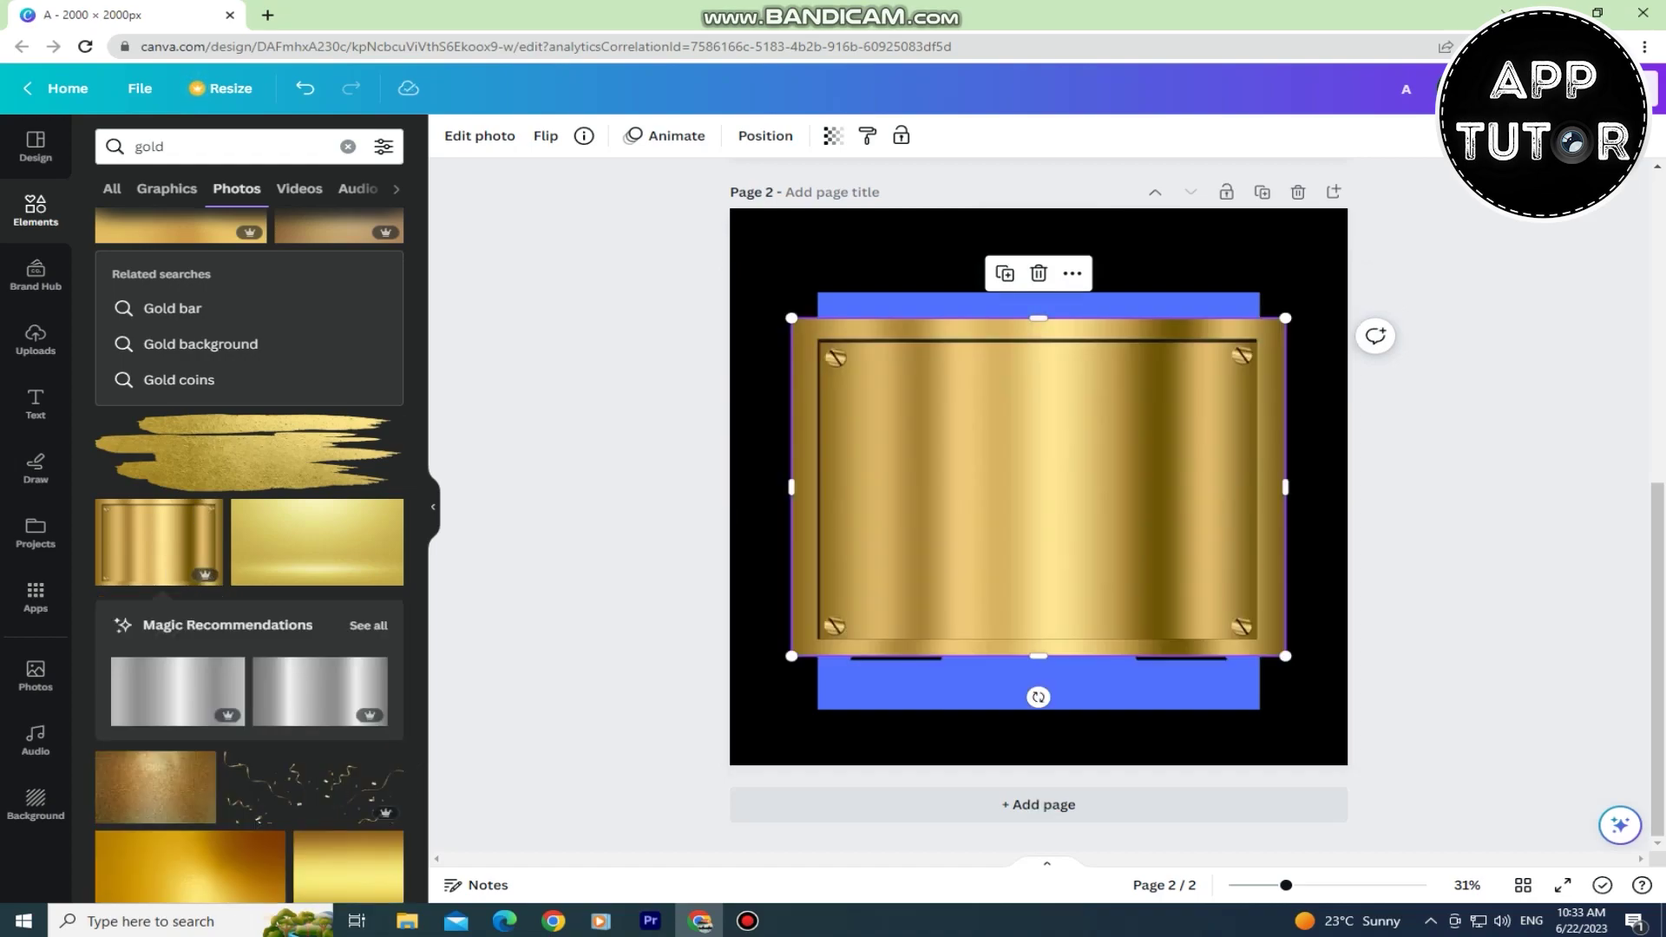
# Rotate the gold plate 90°, enlarge it, and send it behind the letter-A image
pyautogui.moveTo(1037, 696); pyautogui.dragTo(989, 507)
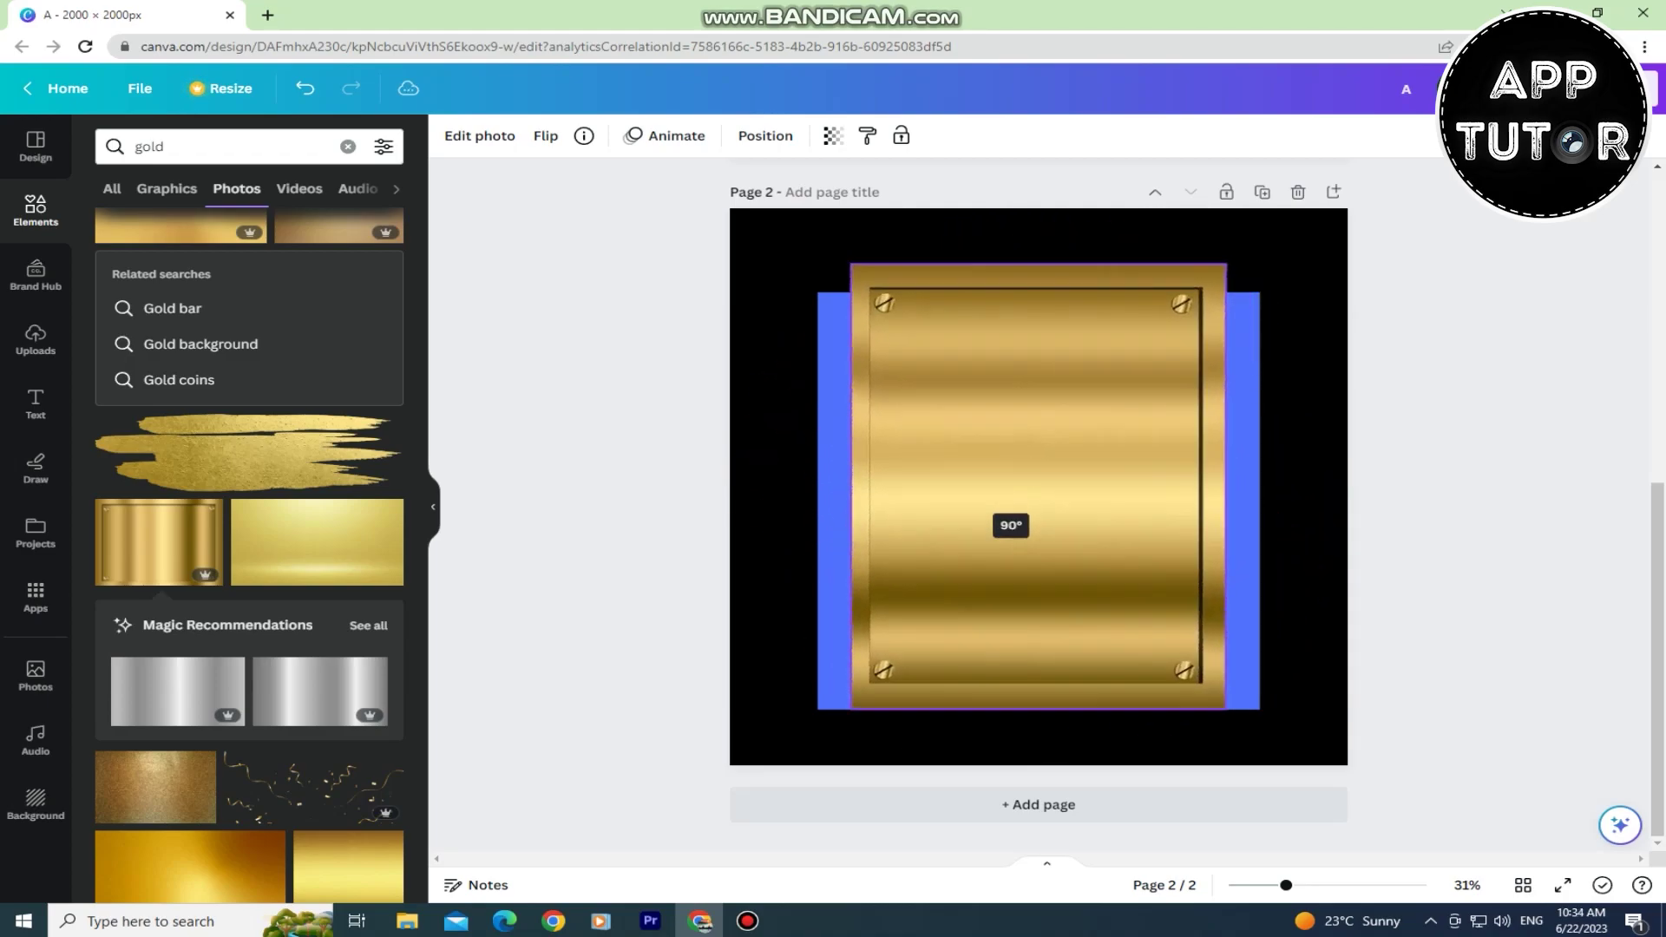
pyautogui.moveTo(1190, 709); pyautogui.dragTo(1268, 776)
pyautogui.click(766, 136)
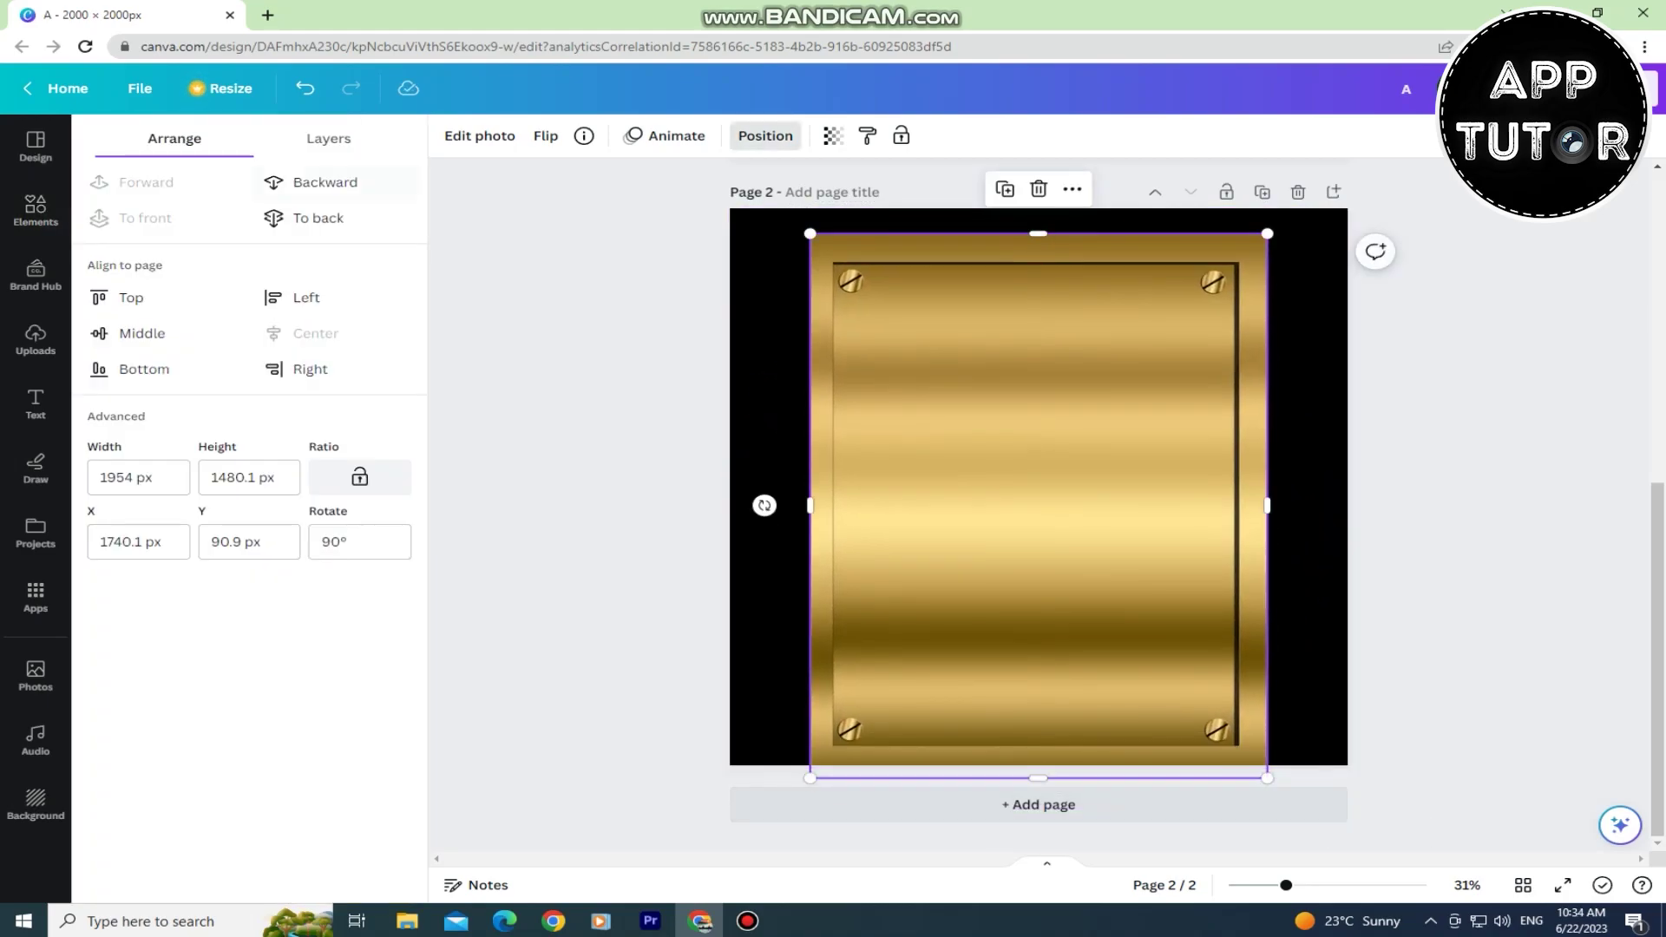
pyautogui.click(313, 182)
pyautogui.moveTo(1268, 505); pyautogui.dragTo(1348, 505)
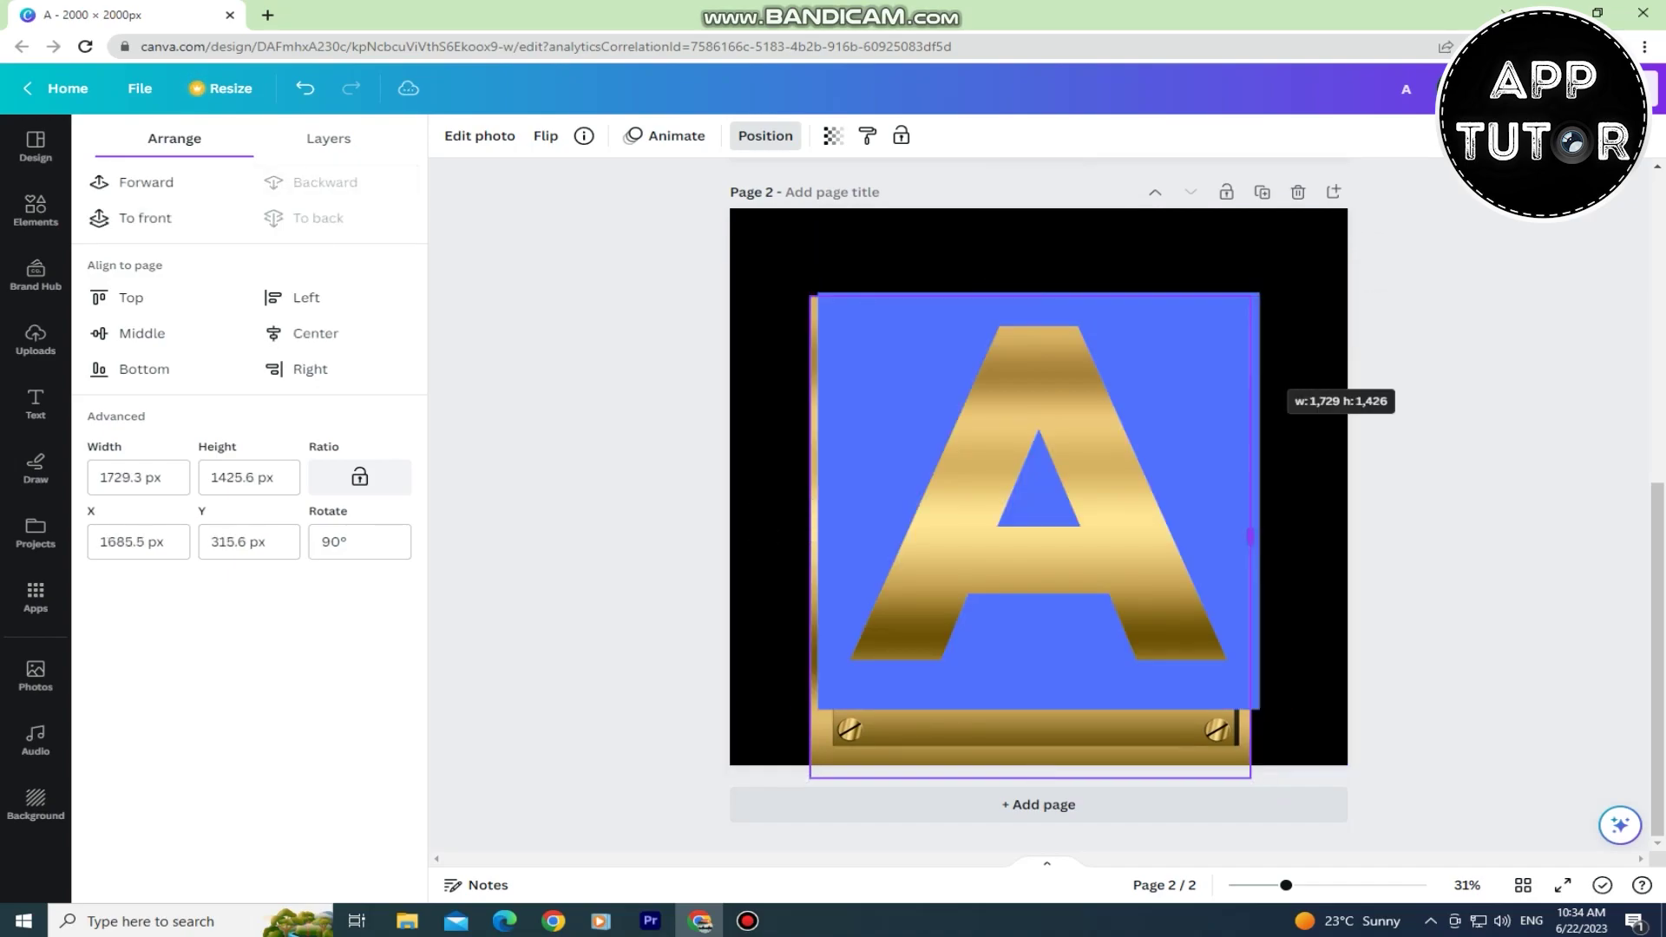
pyautogui.click(1042, 508)
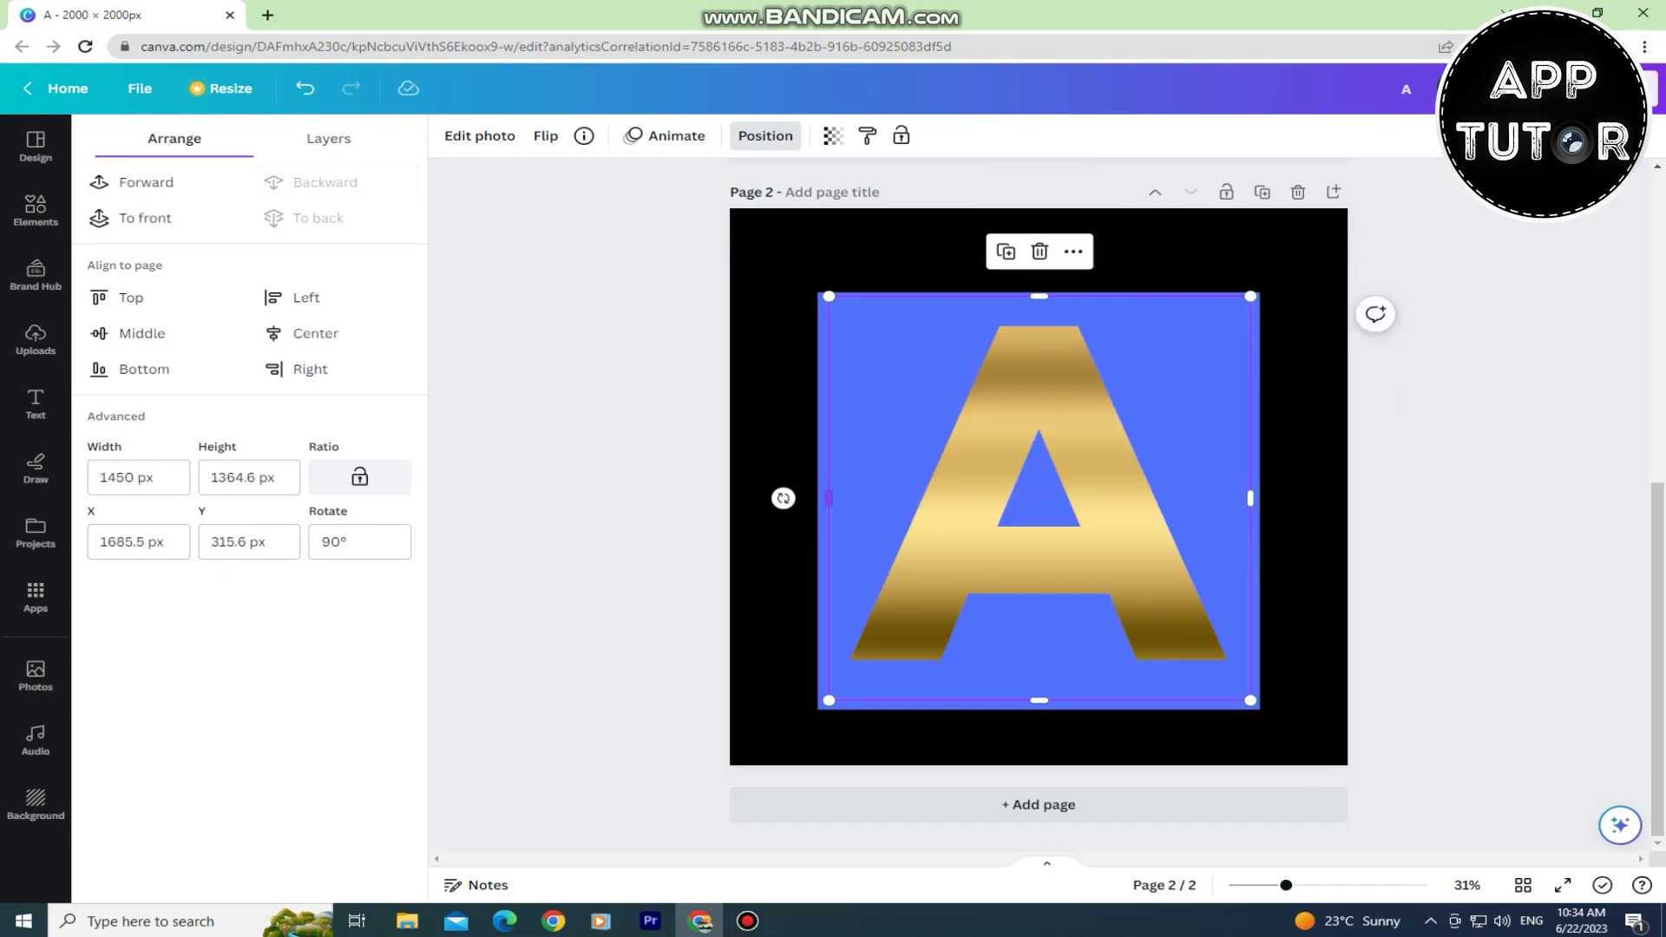
# Set page 2's background to the matching blue and widen the gold photo leftward
pyautogui.click(781, 262)
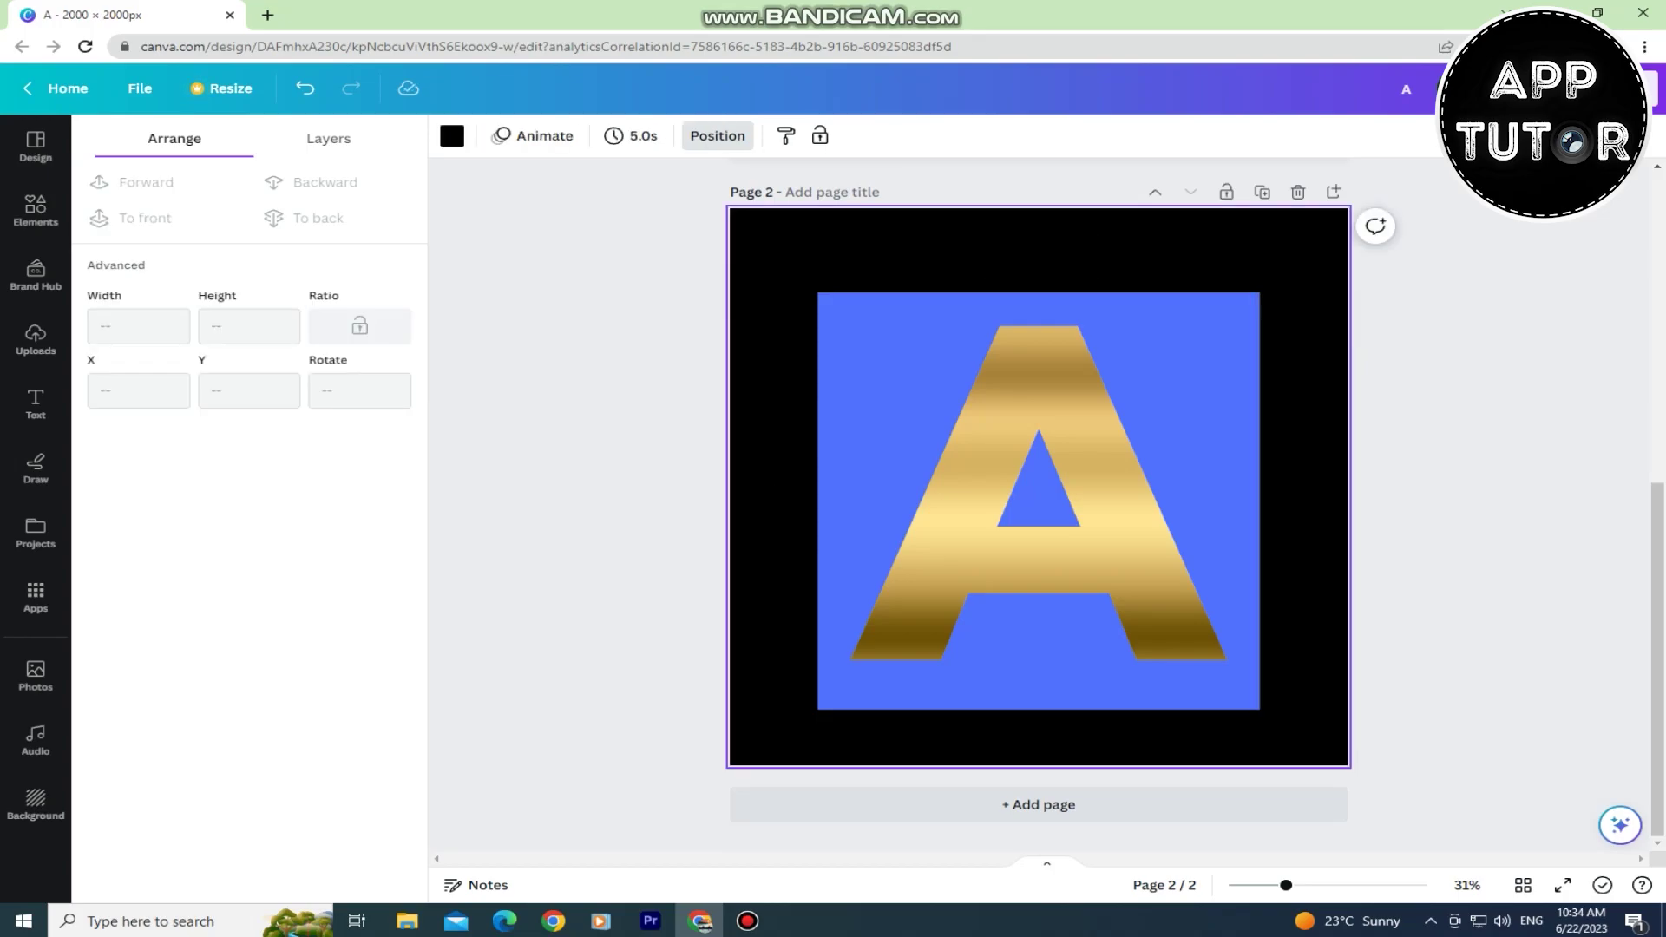
pyautogui.click(223, 243)
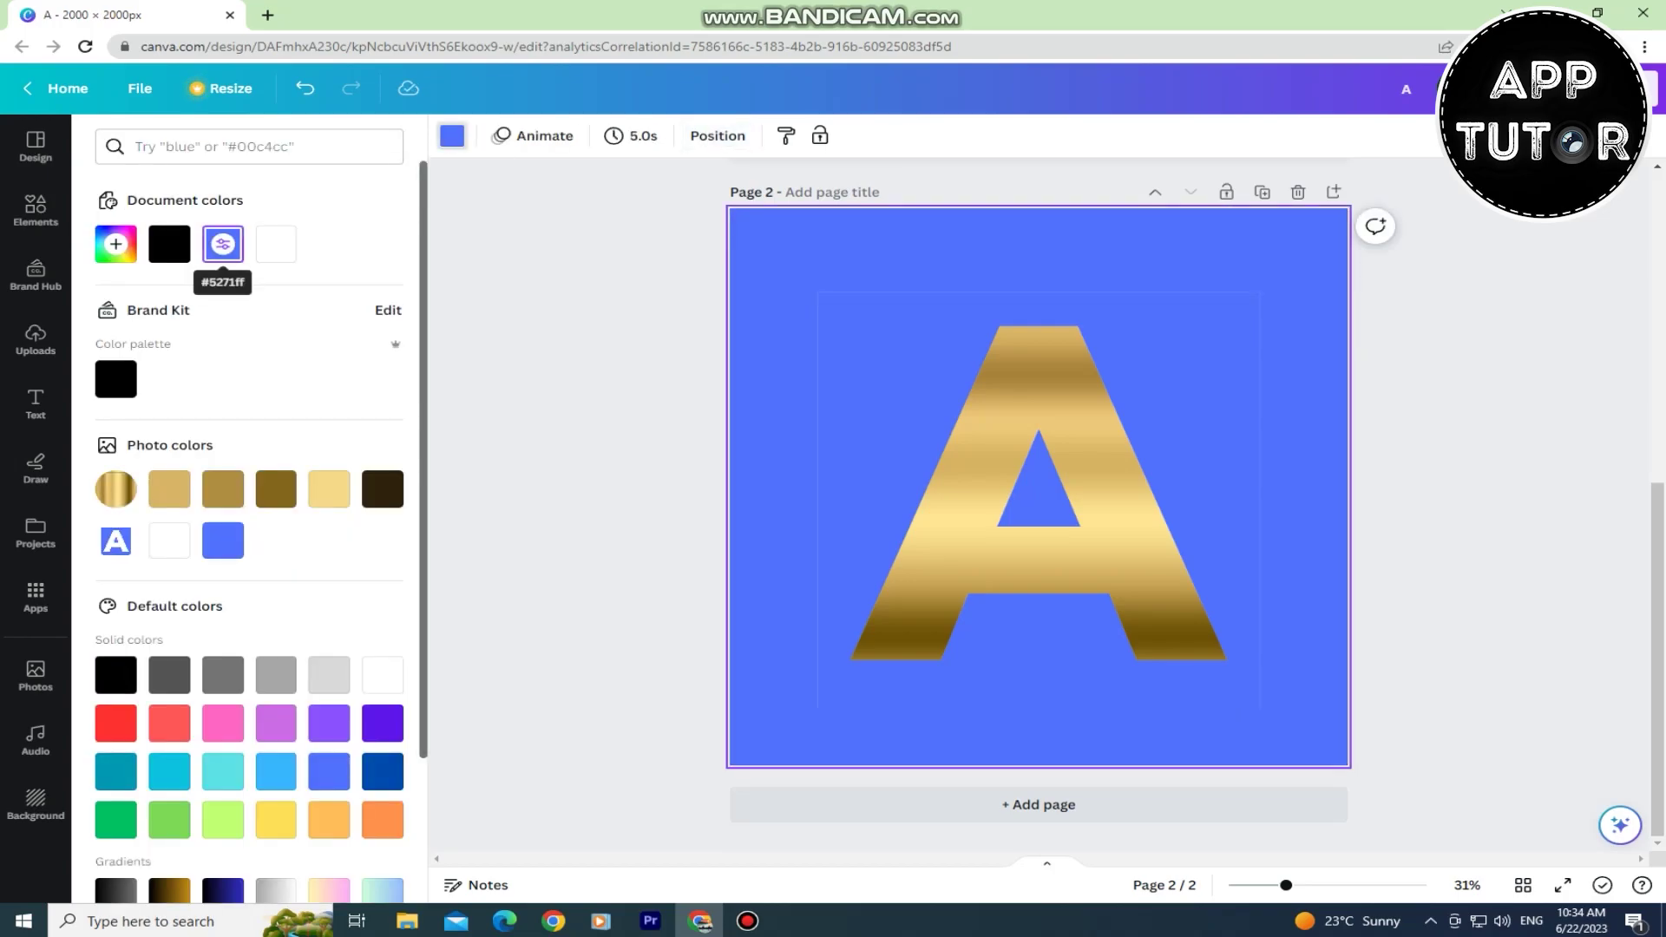
pyautogui.click(911, 390)
pyautogui.moveTo(729, 516); pyautogui.dragTo(816, 517)
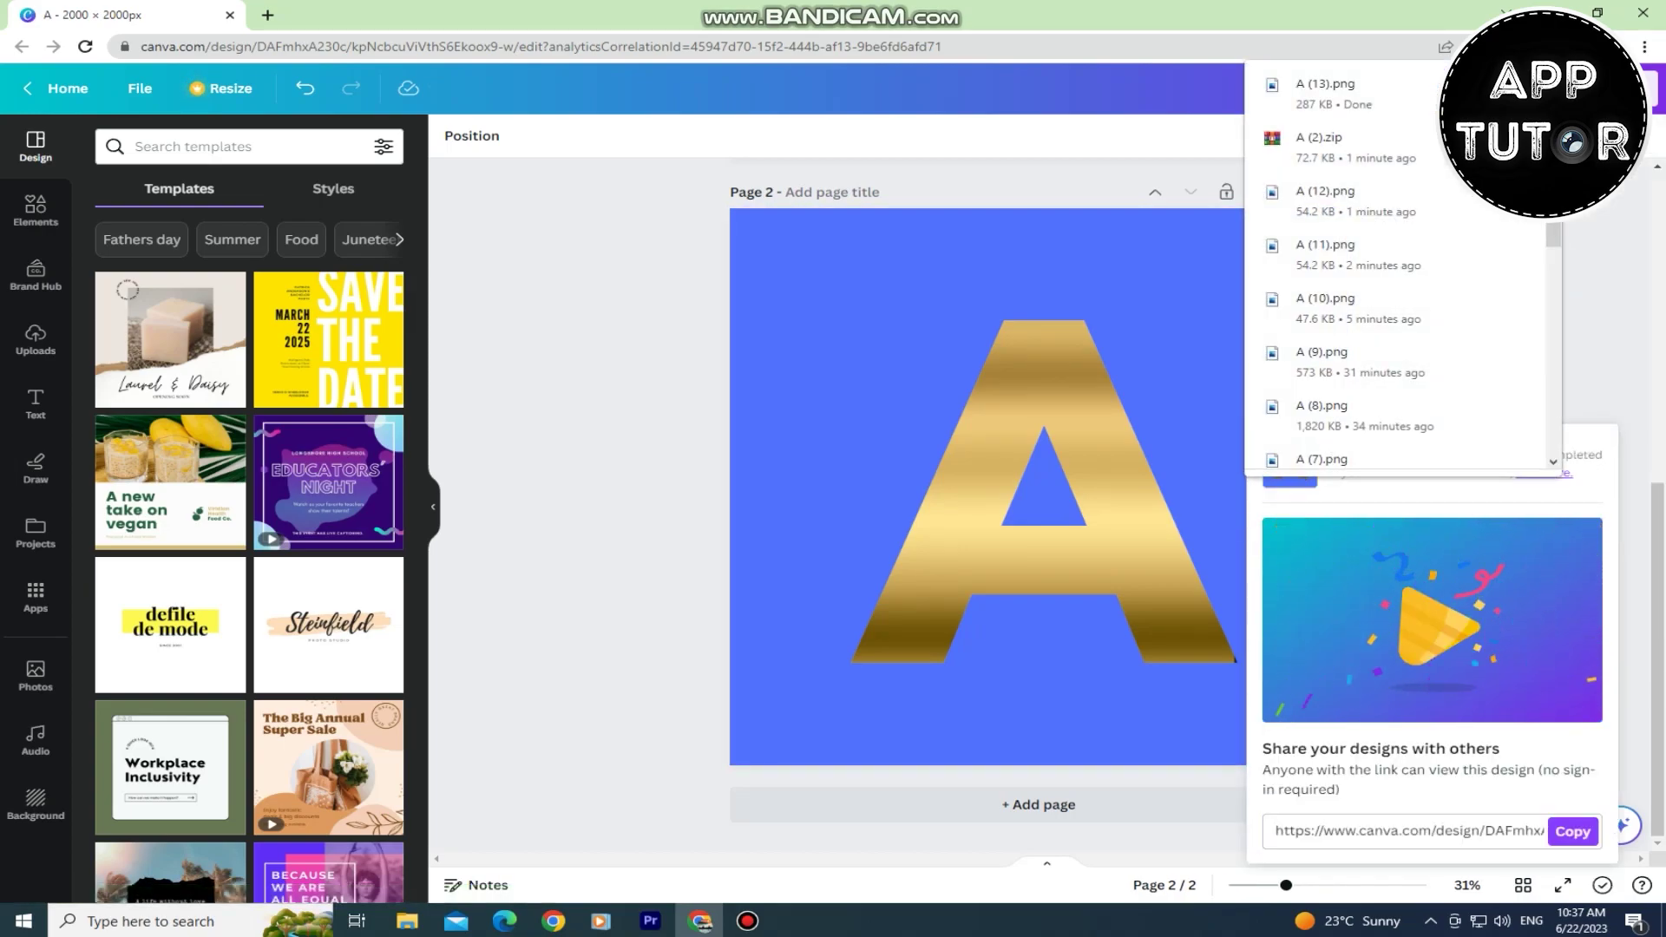
# Upload gold A image A (13) and add a third page with a black background
pyautogui.click(230, 189)
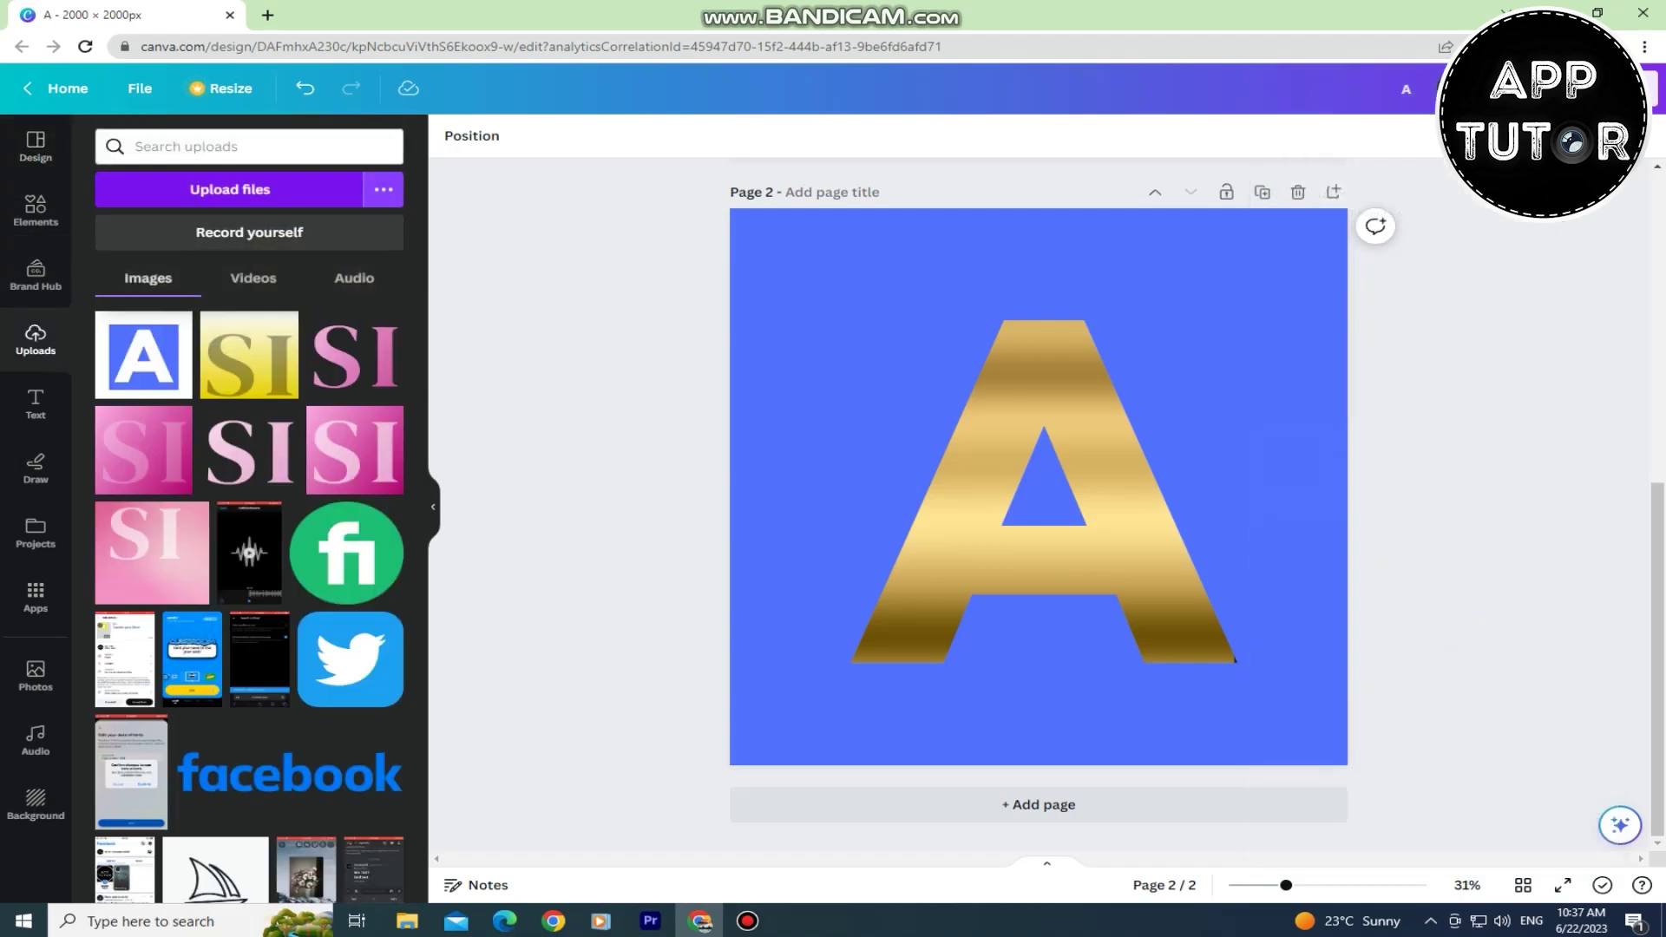
pyautogui.click(300, 146)
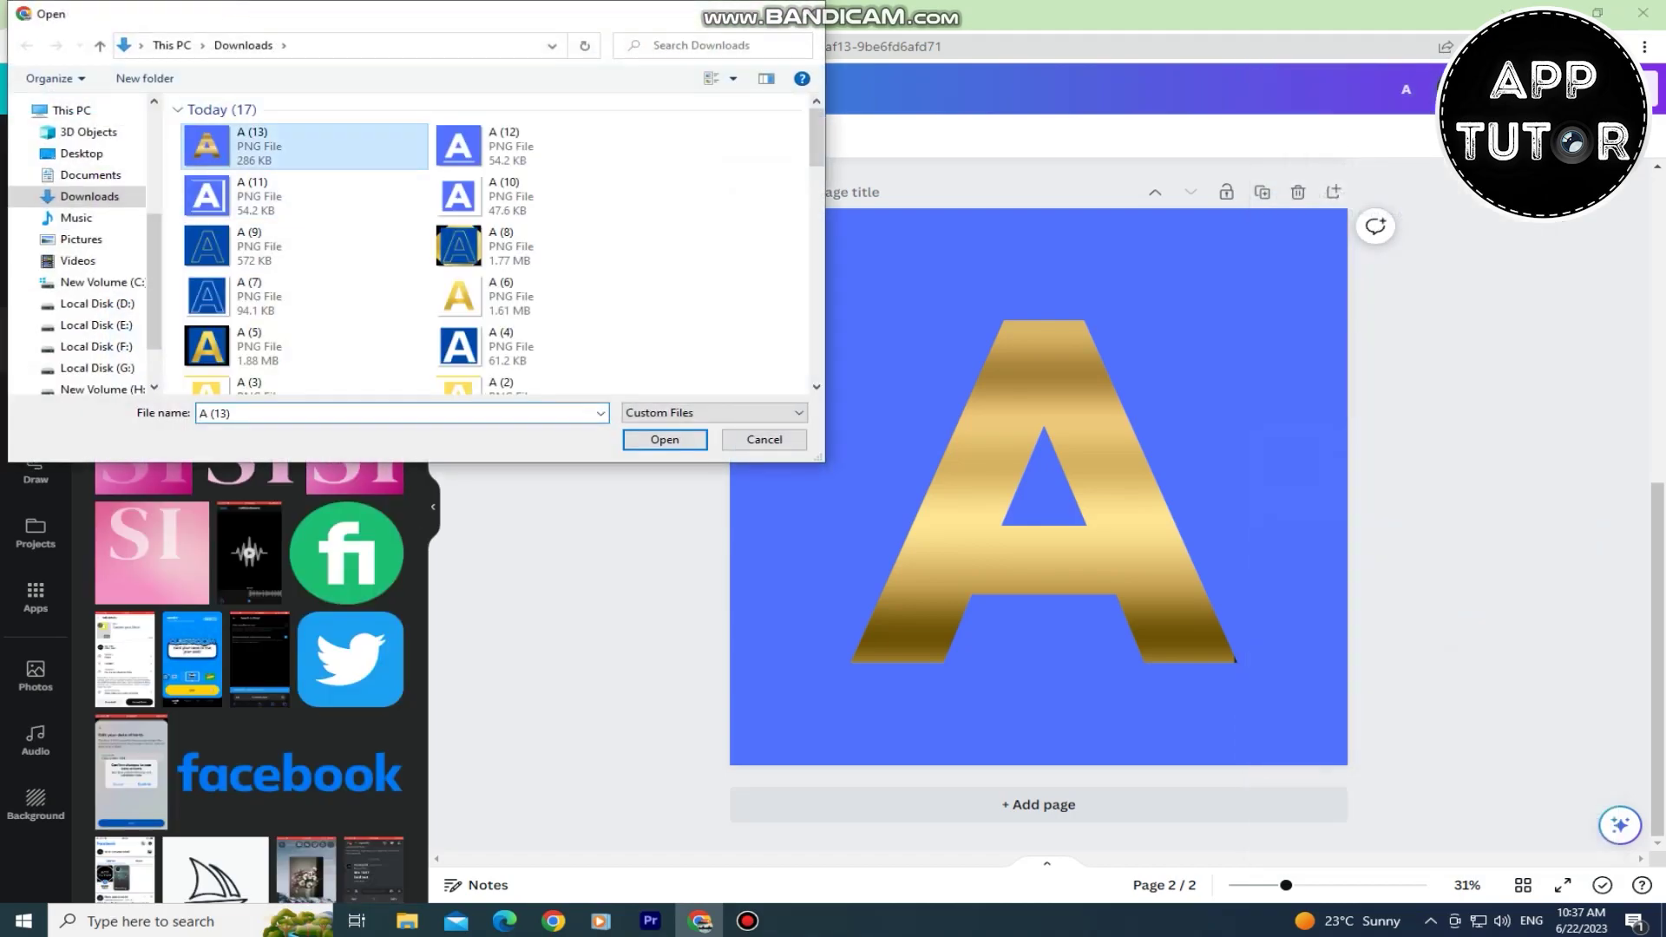
pyautogui.click(664, 440)
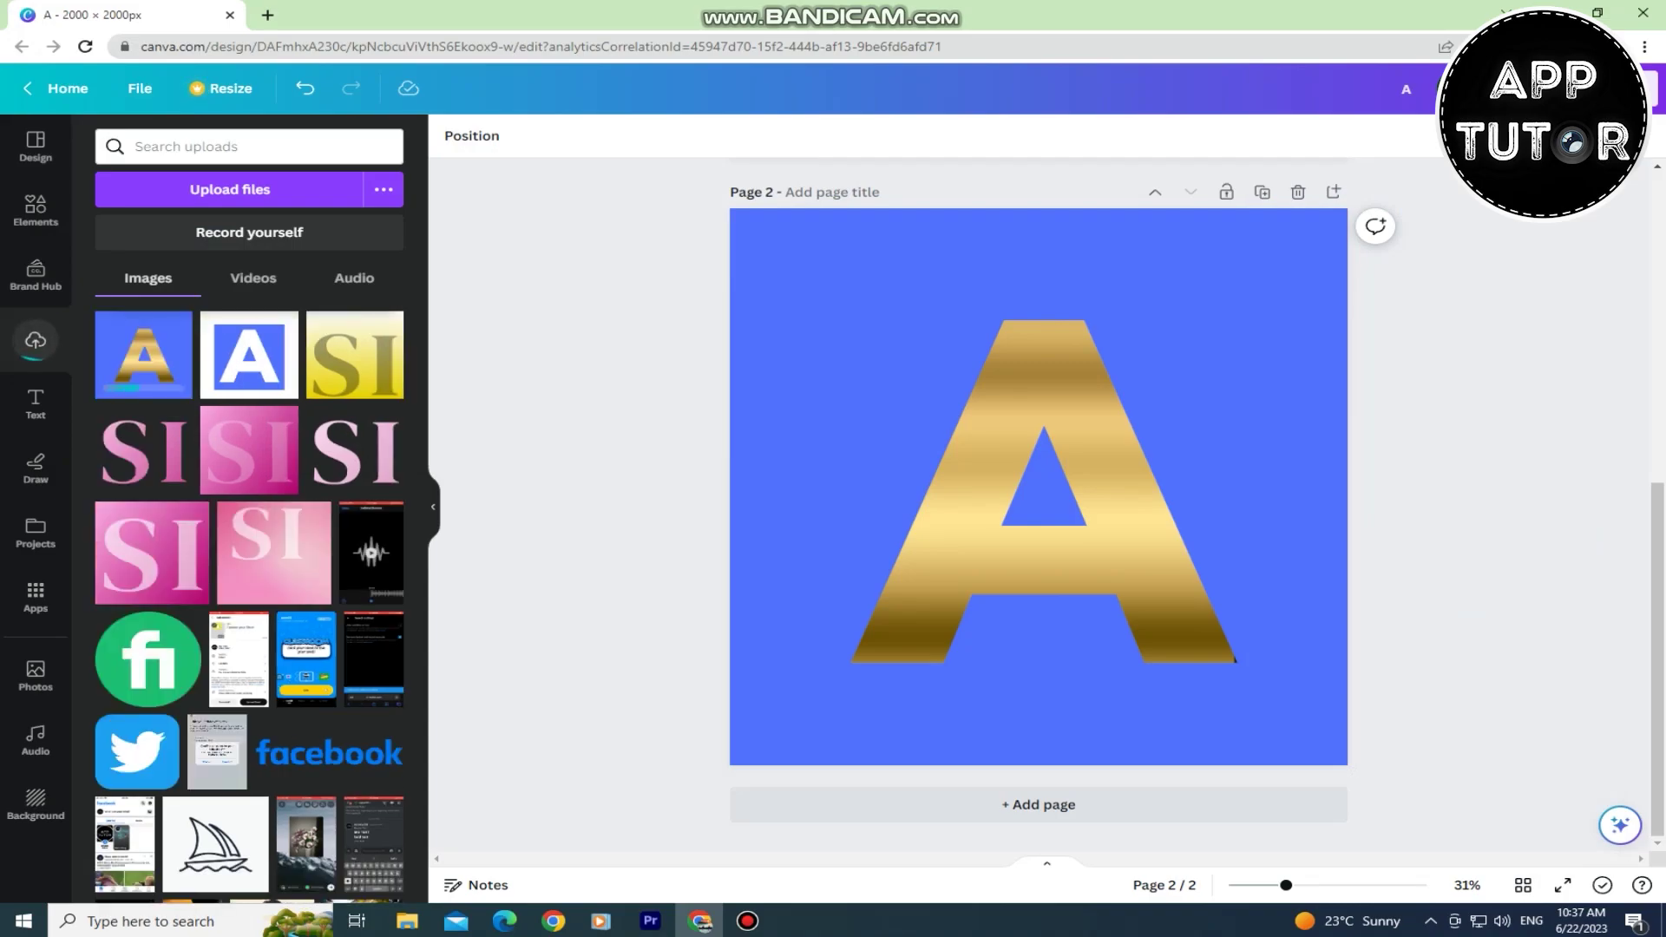
pyautogui.click(1040, 804)
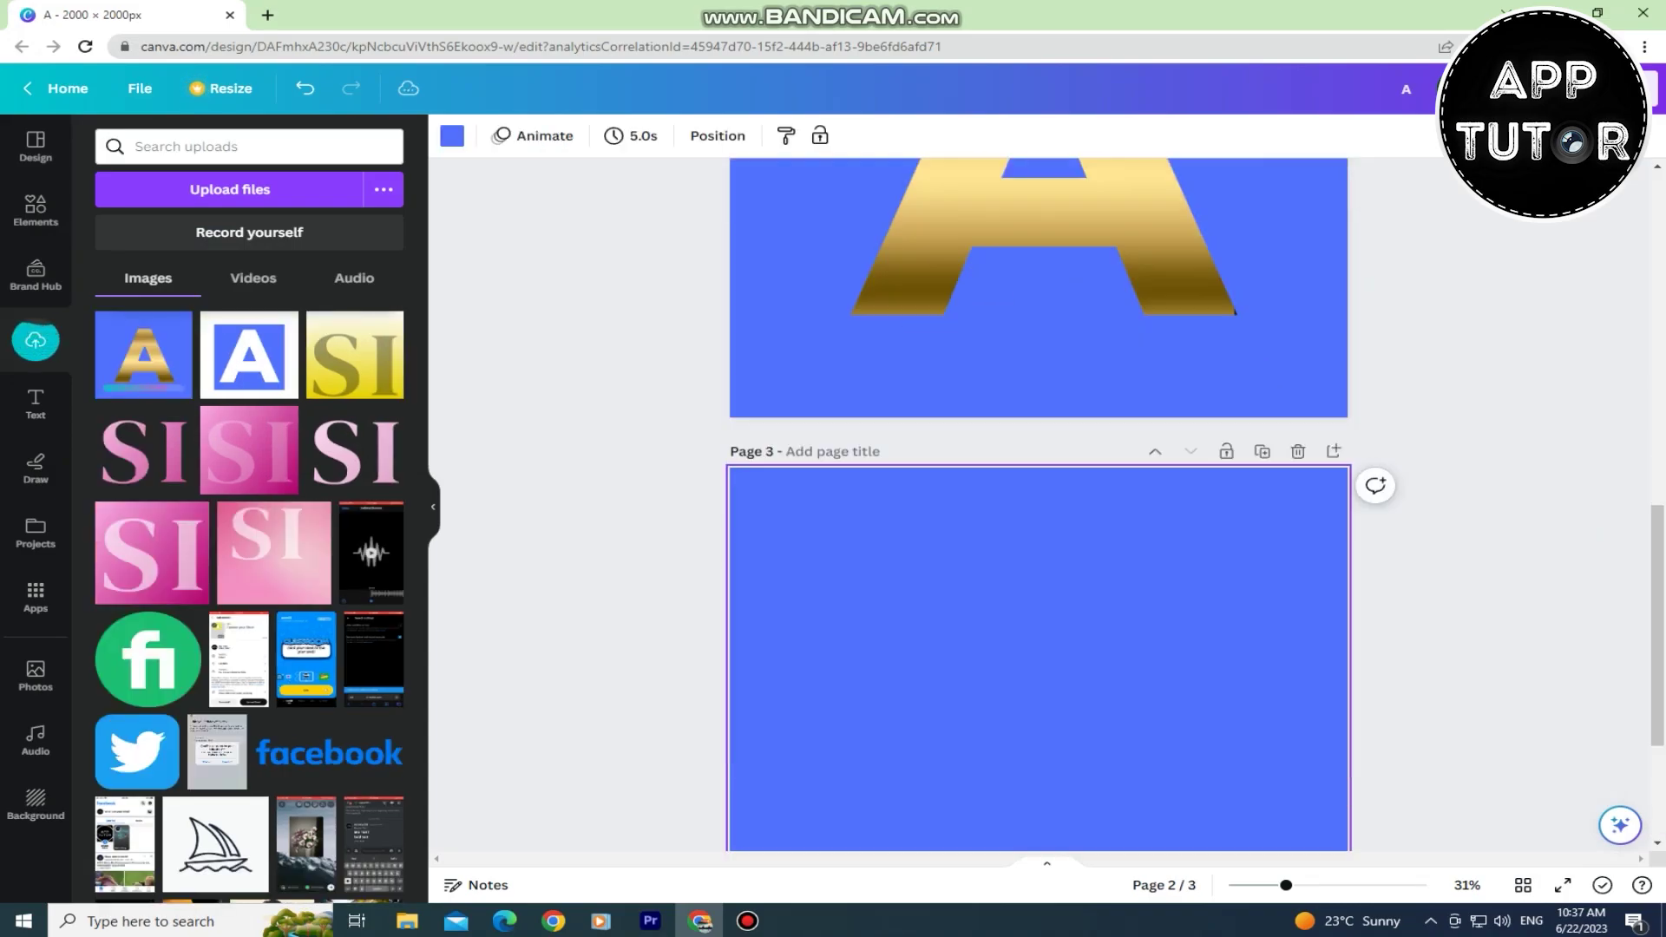
pyautogui.click(451, 136)
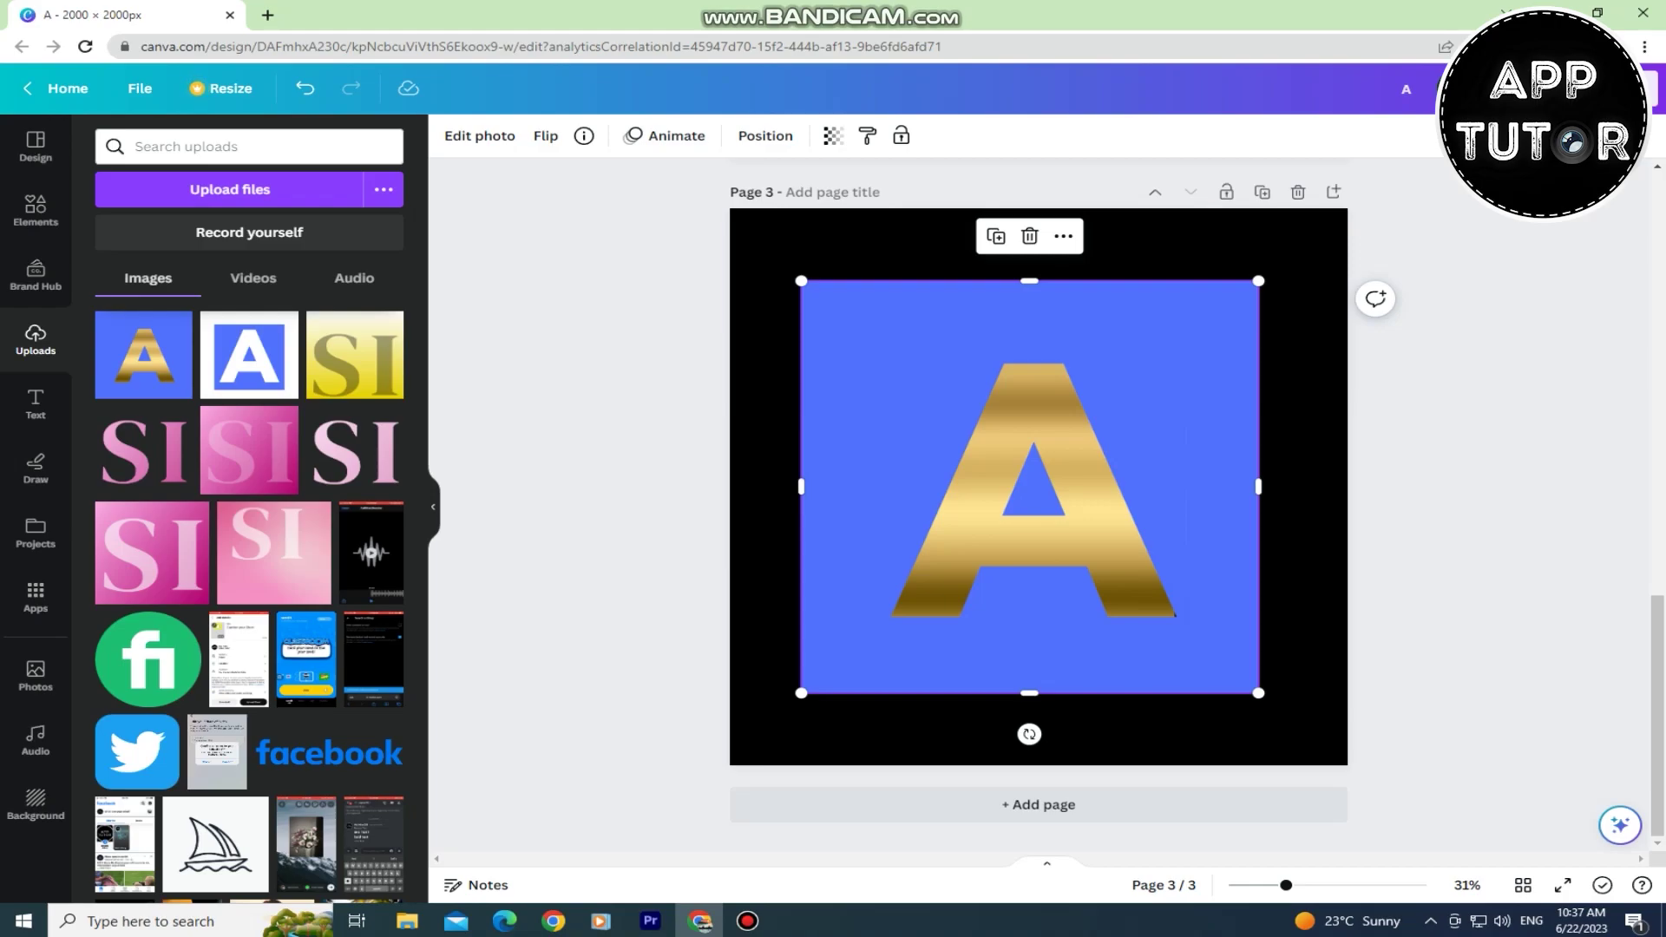
# Remove the gold A image's blue background and enlarge it to fill page 3
pyautogui.click(479, 136)
pyautogui.click(143, 275)
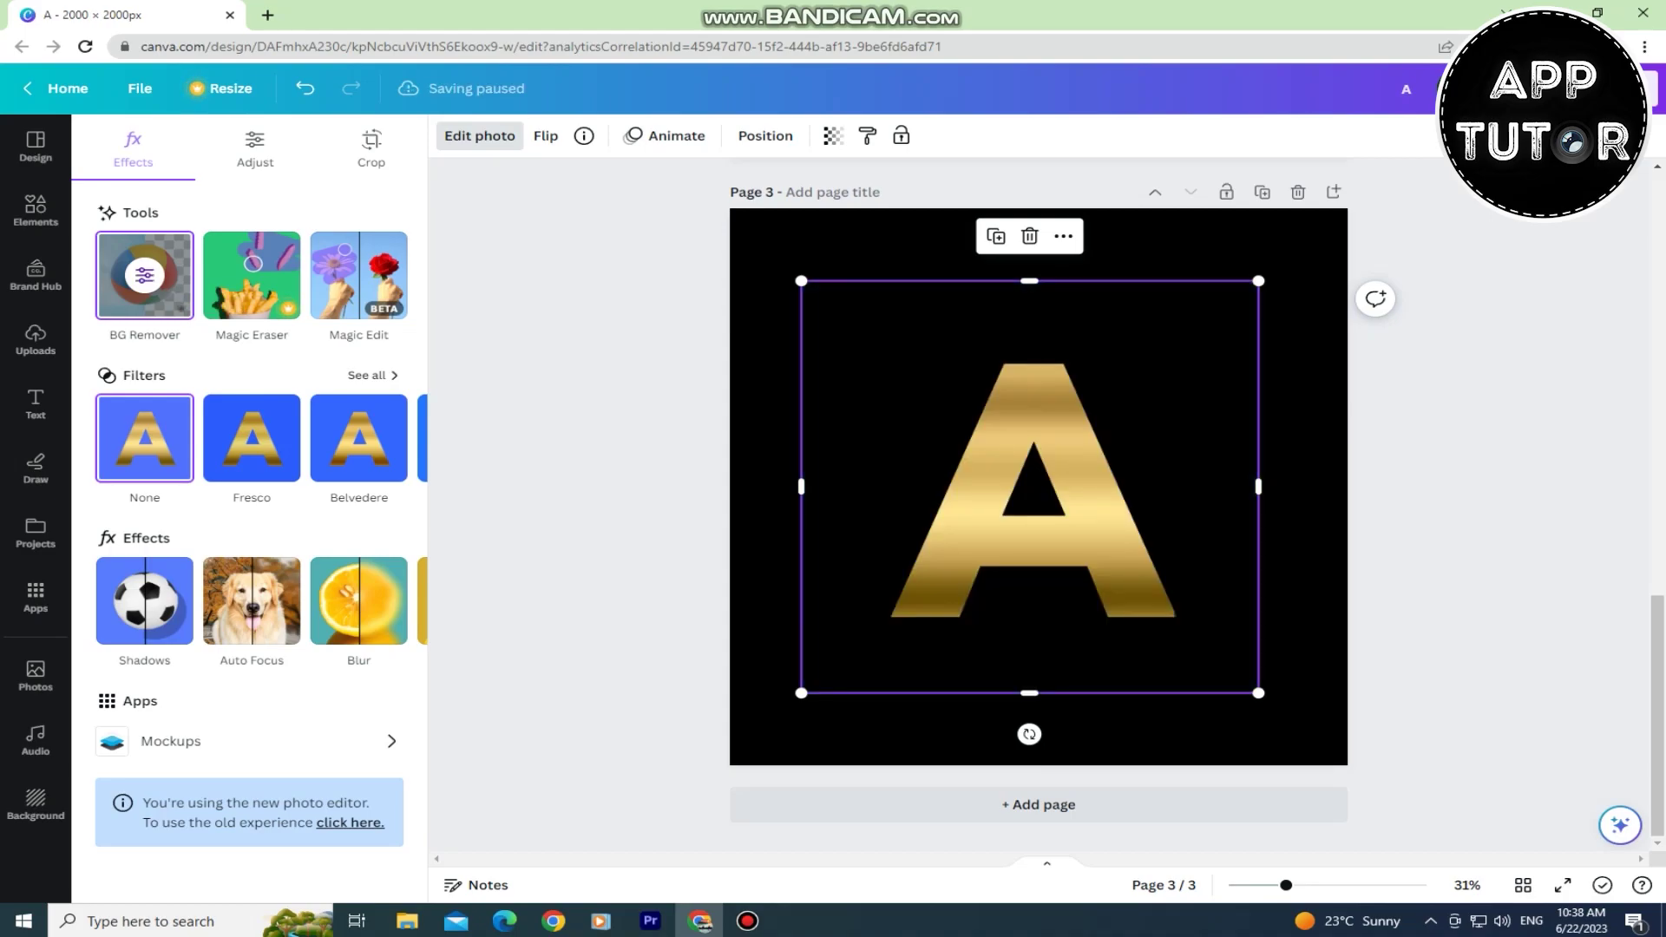
pyautogui.moveTo(1258, 281); pyautogui.dragTo(1344, 208)
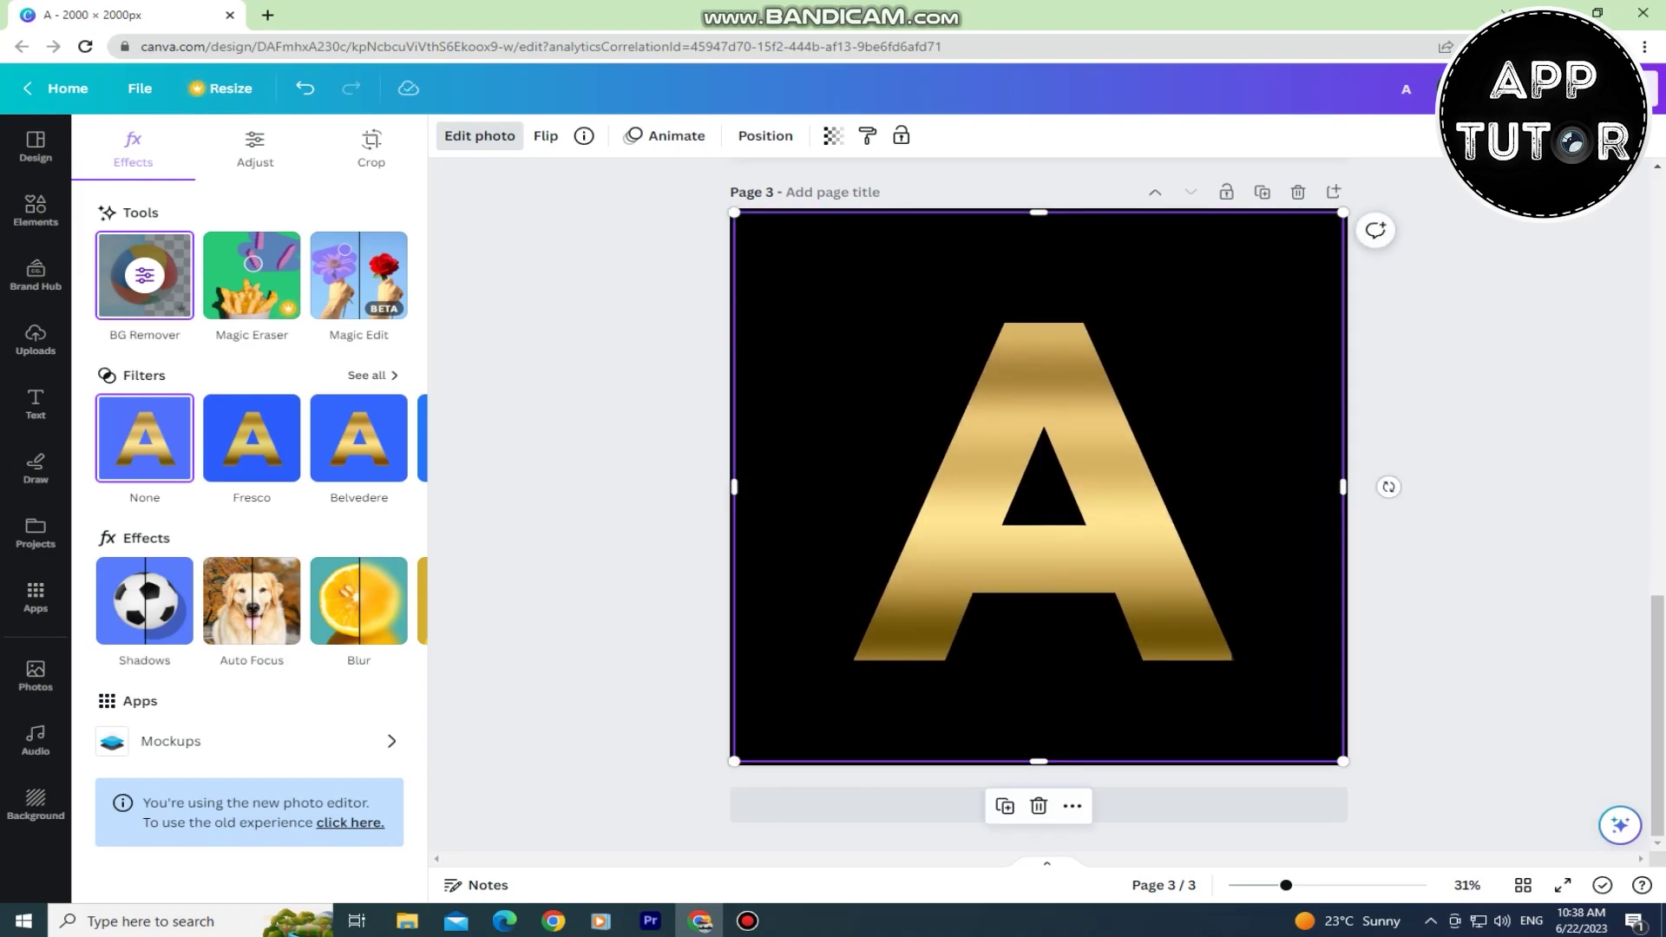
pyautogui.moveTo(1033, 209); pyautogui.dragTo(1040, 263)
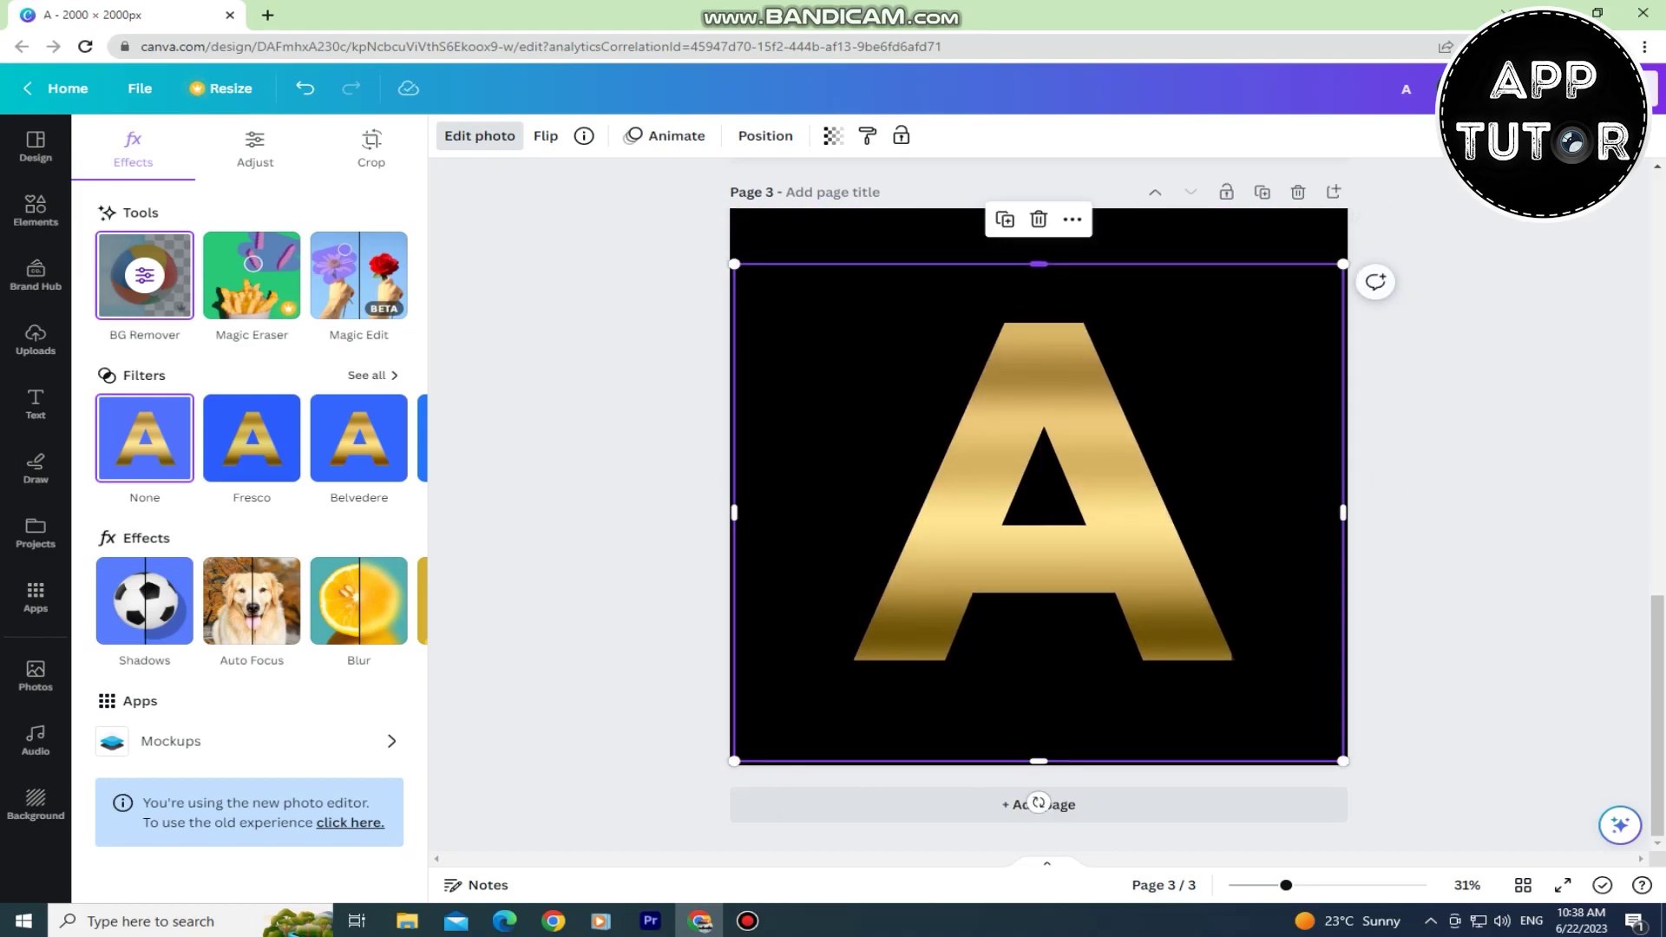
pyautogui.scroll(5, 1039, 522)
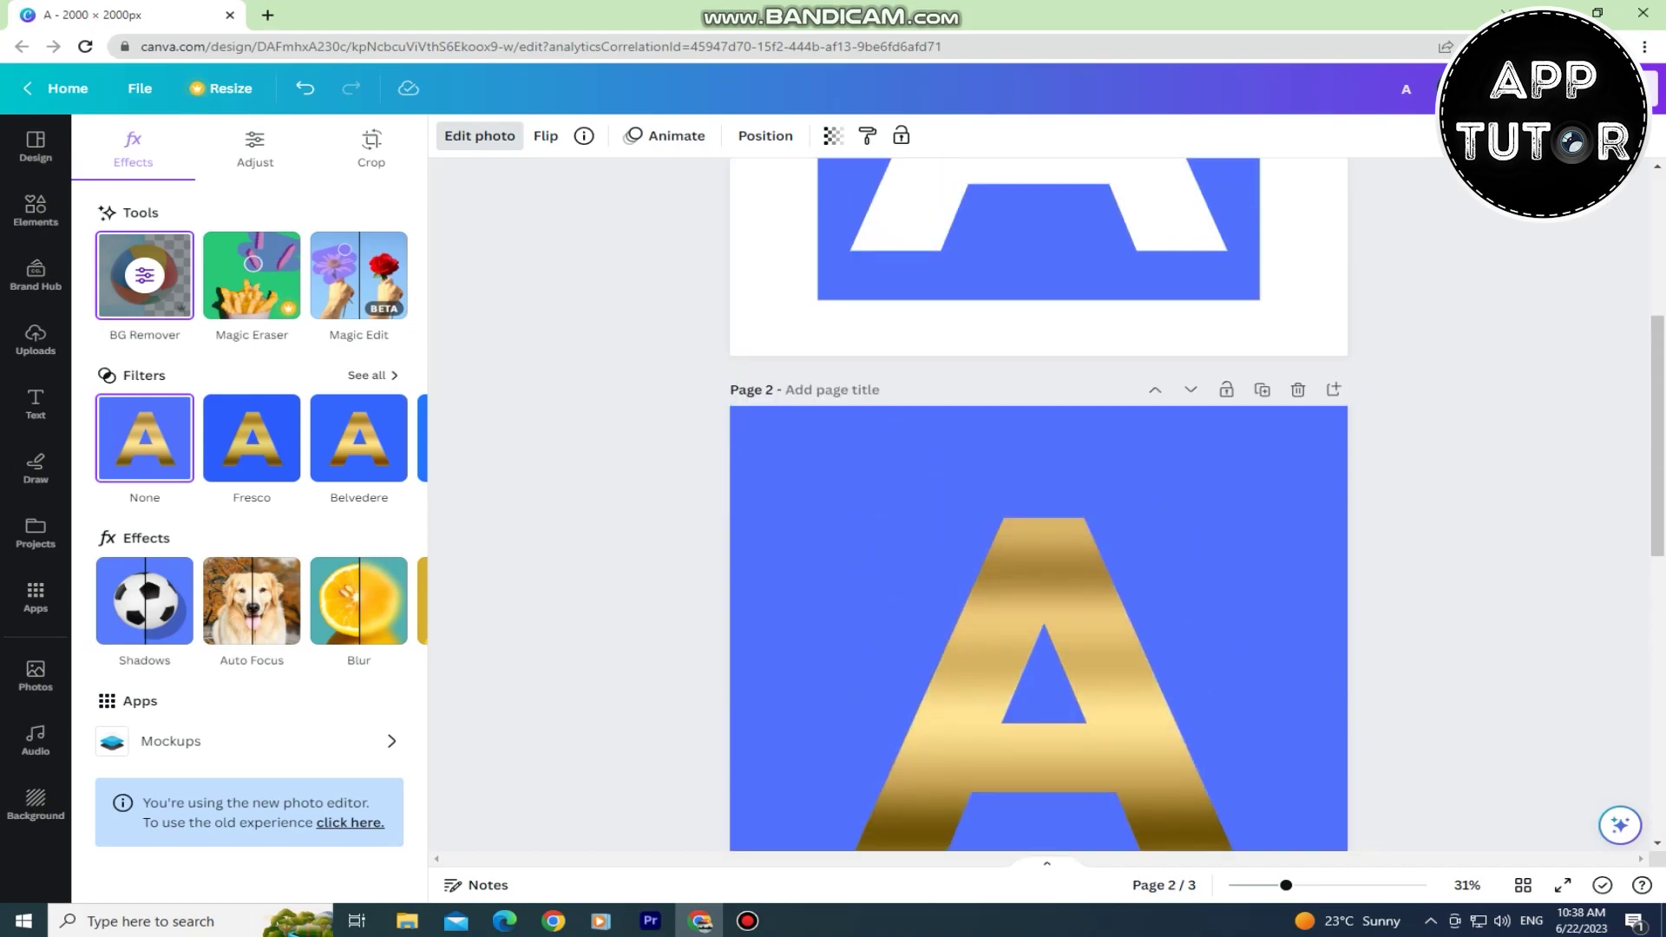
pyautogui.scroll(5, 1038, 520)
pyautogui.scroll(1, 1039, 521)
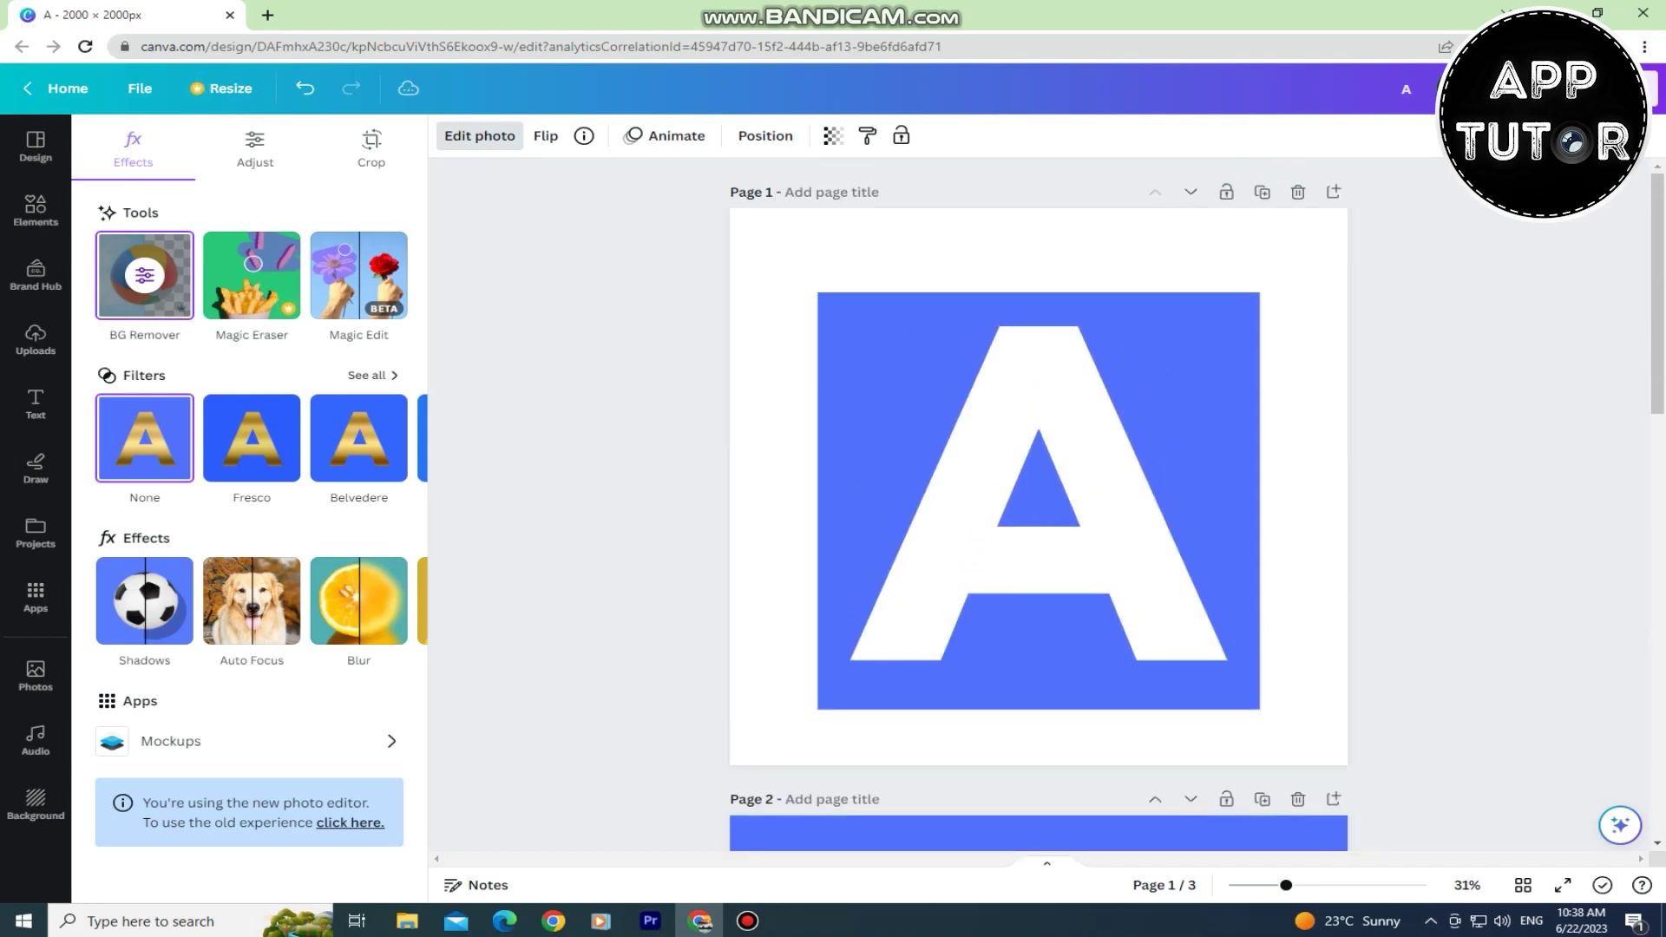
# Duplicate page 1's letter A and make the copy hollow with a thinner outline
pyautogui.click(1039, 495)
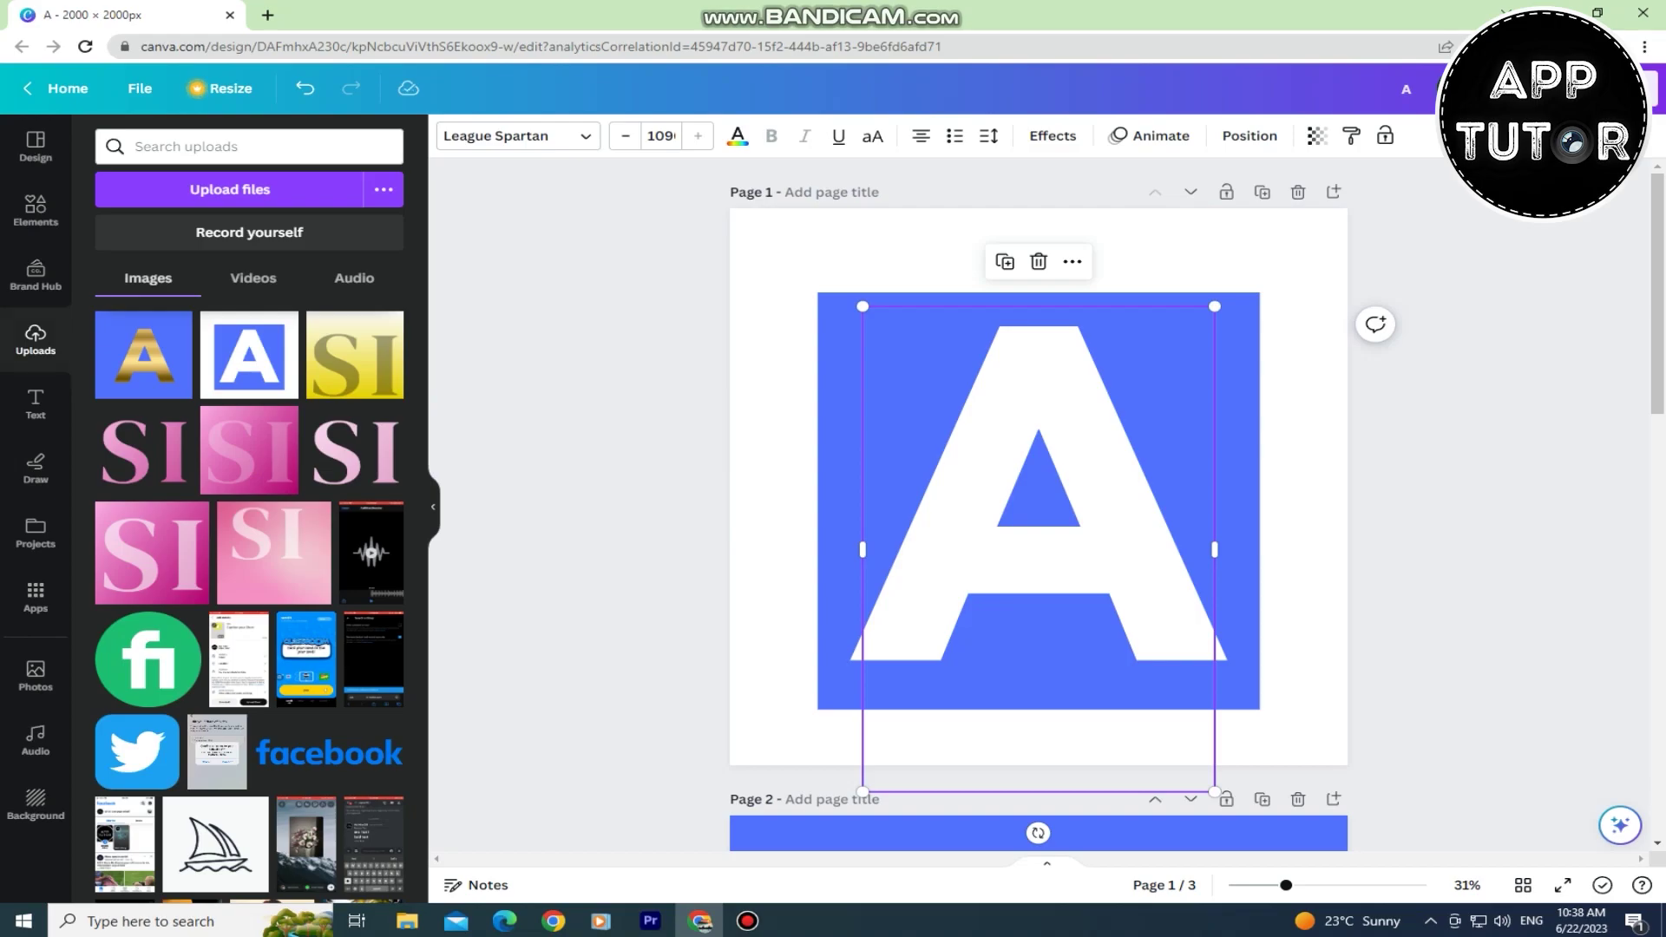
pyautogui.click(1006, 262)
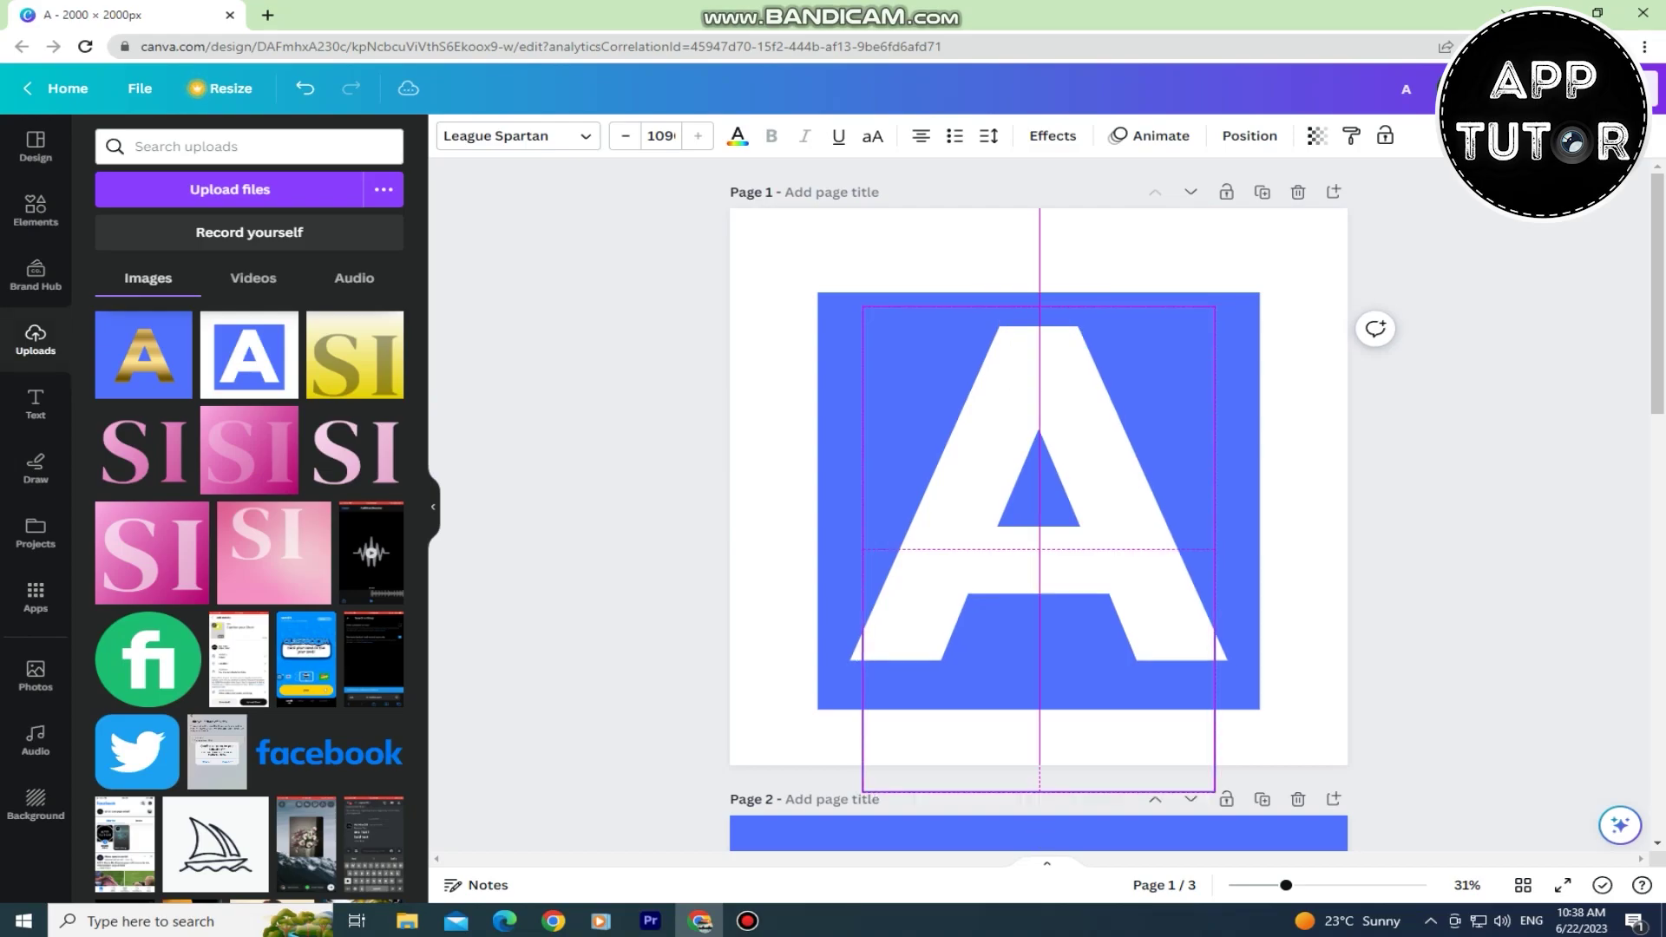
pyautogui.moveTo(1038, 547); pyautogui.dragTo(1038, 547)
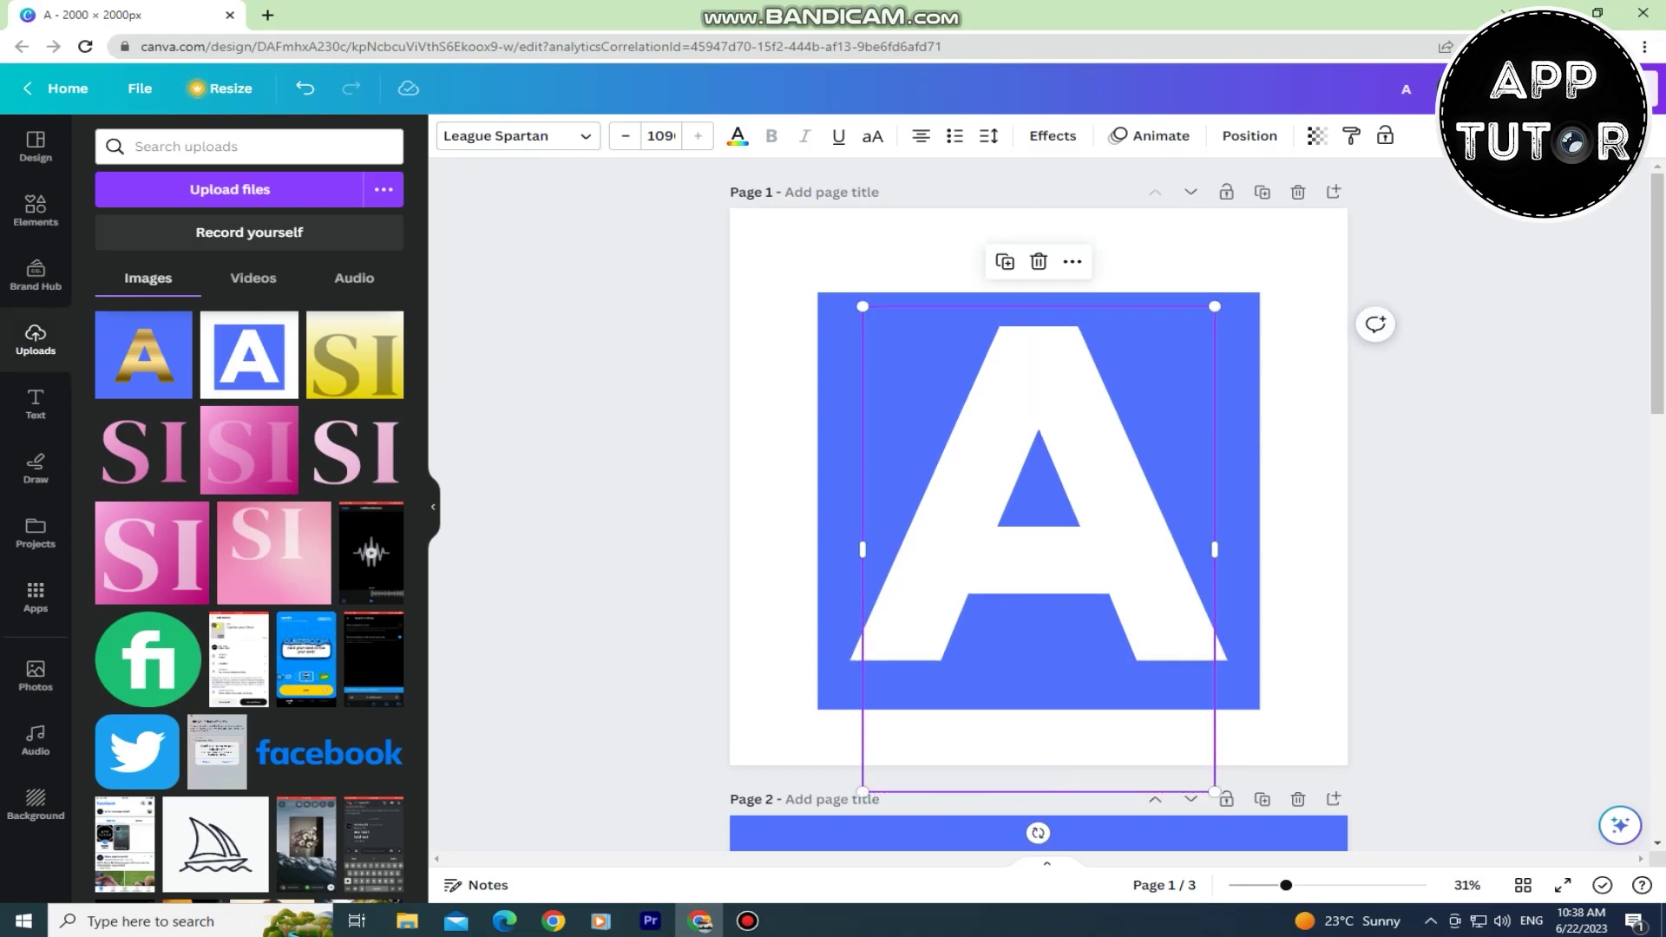
pyautogui.click(1052, 135)
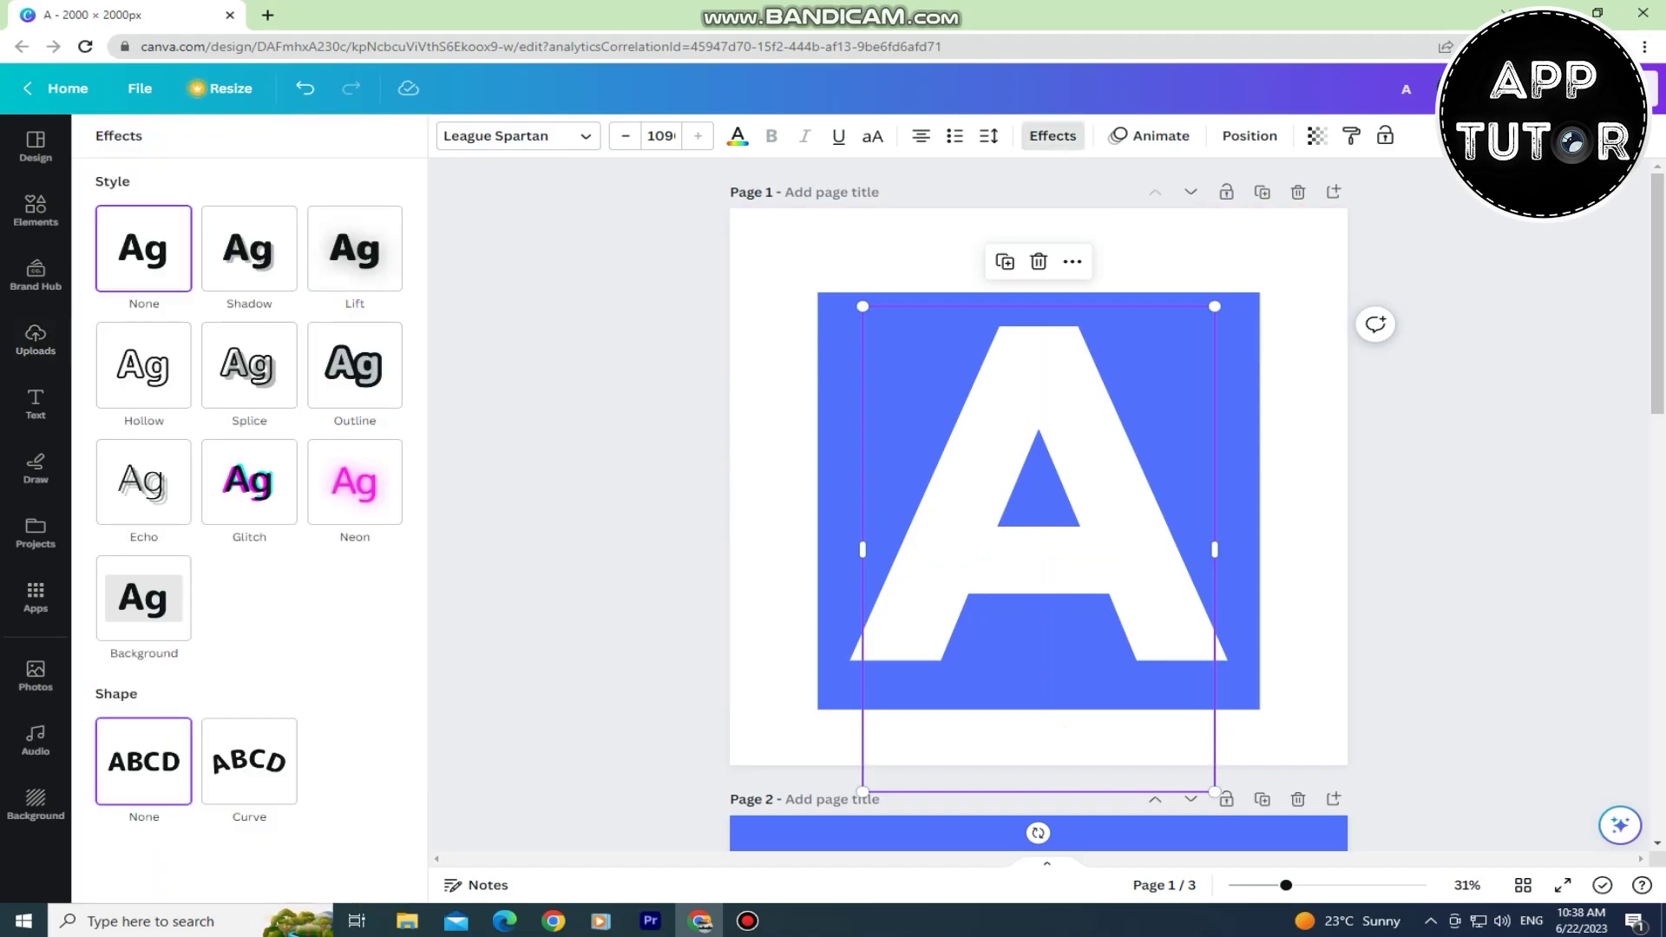
pyautogui.click(143, 364)
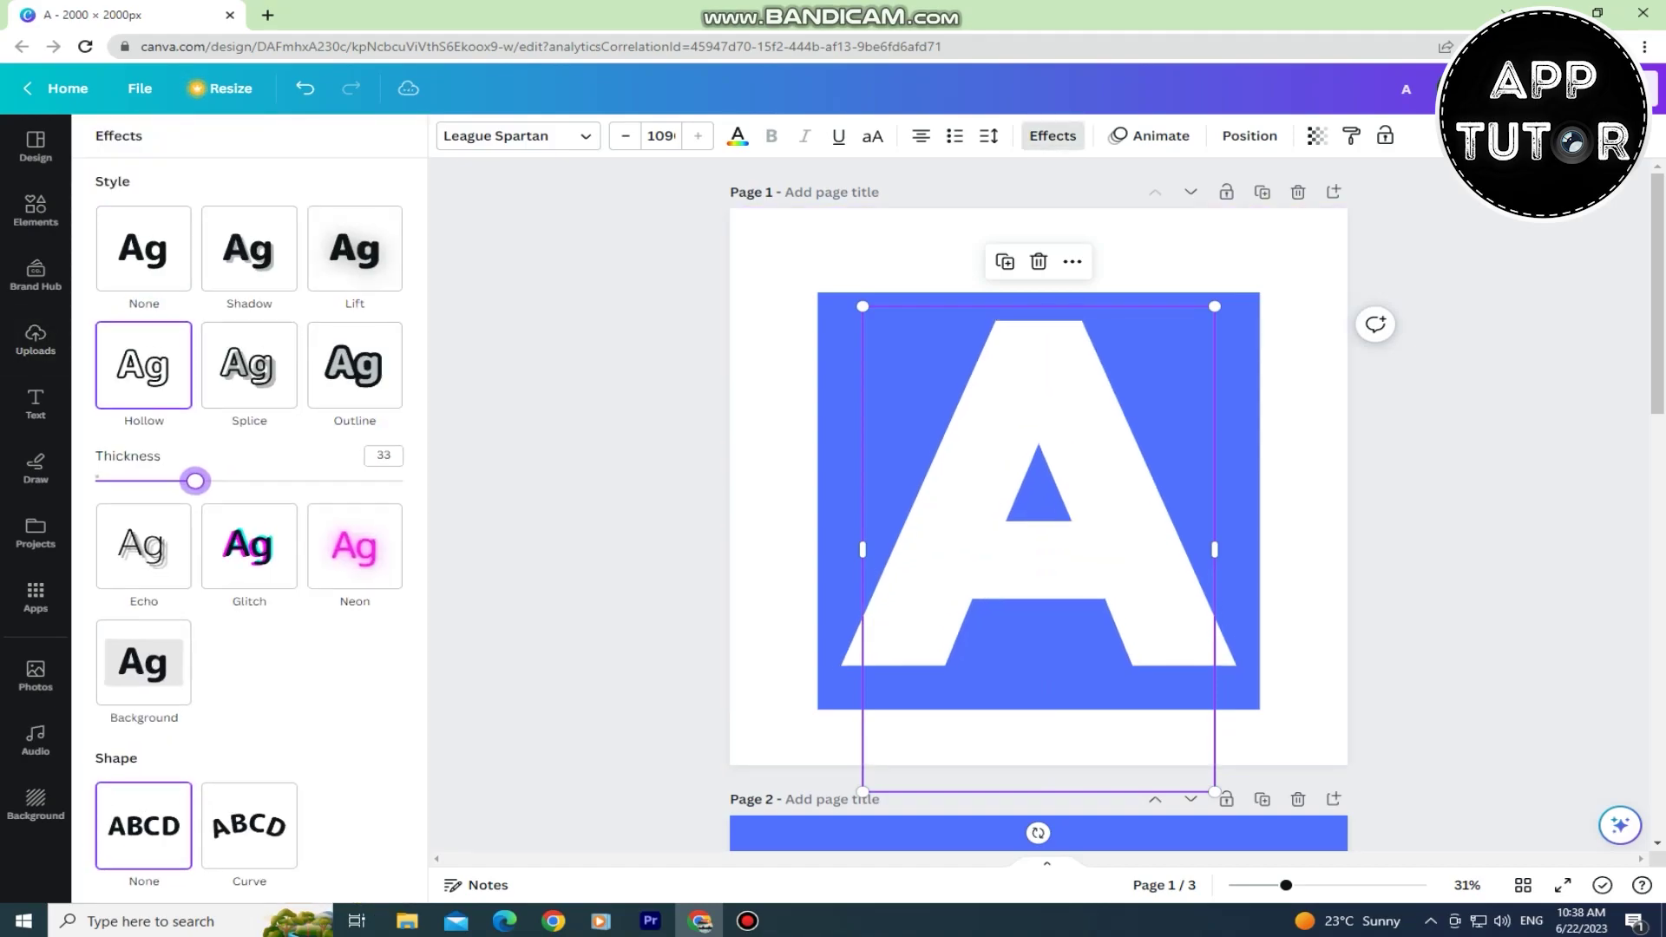
pyautogui.moveTo(248, 480); pyautogui.dragTo(145, 482)
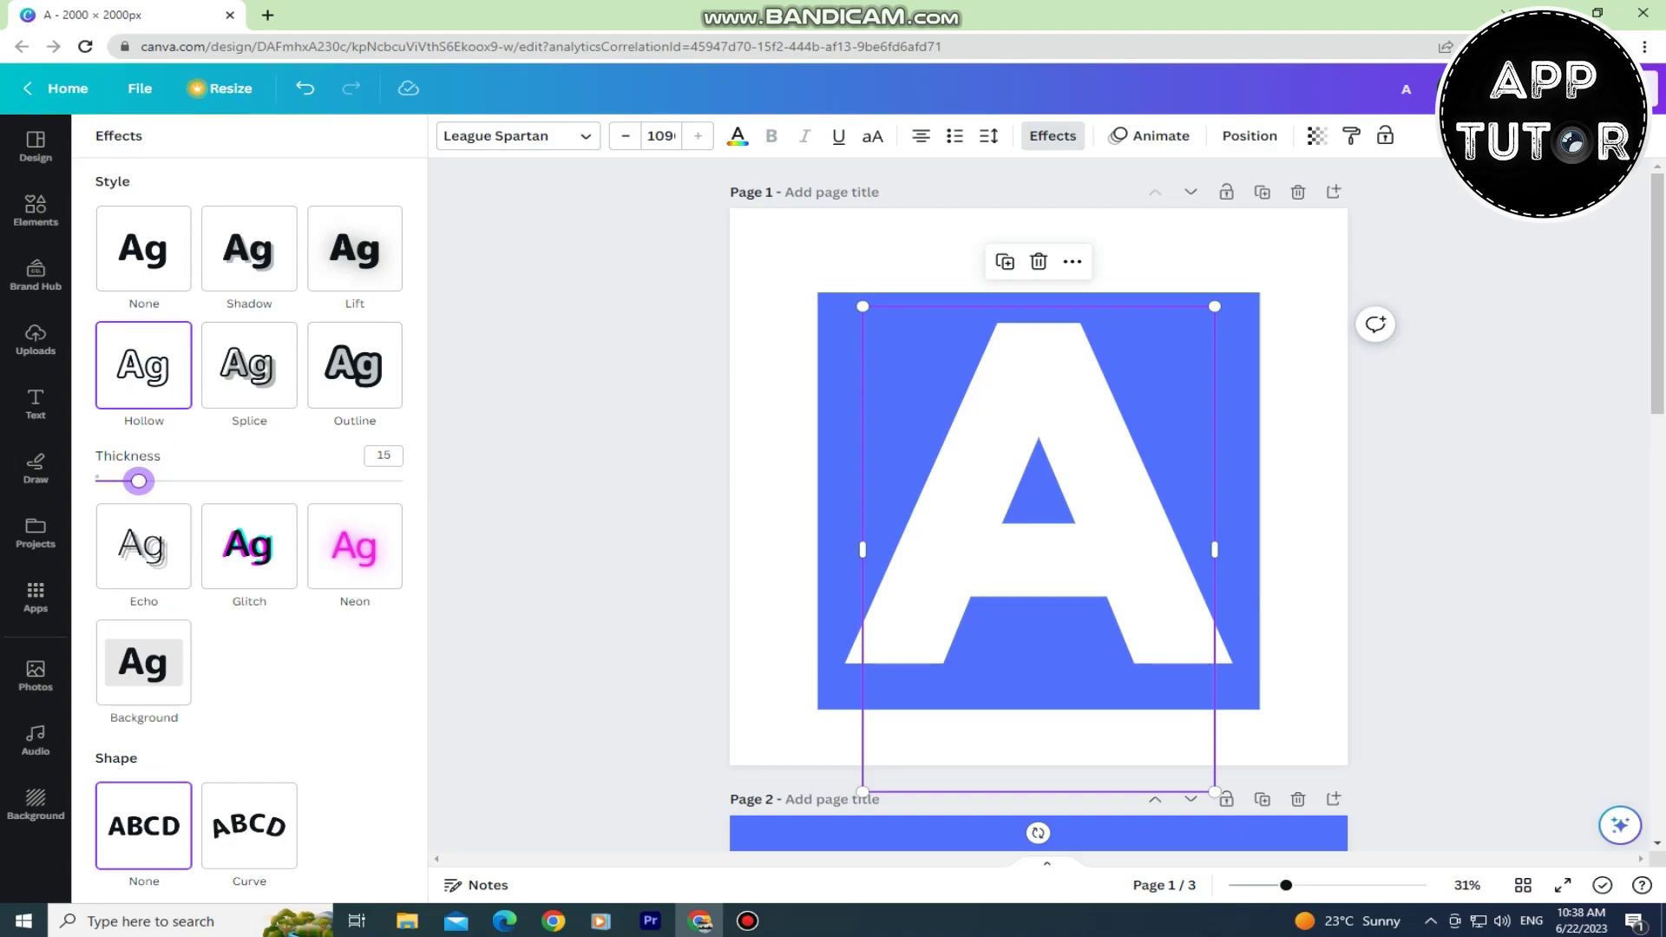
# Make the hollow outline black and delete the white filled copy of the A
pyautogui.click(736, 135)
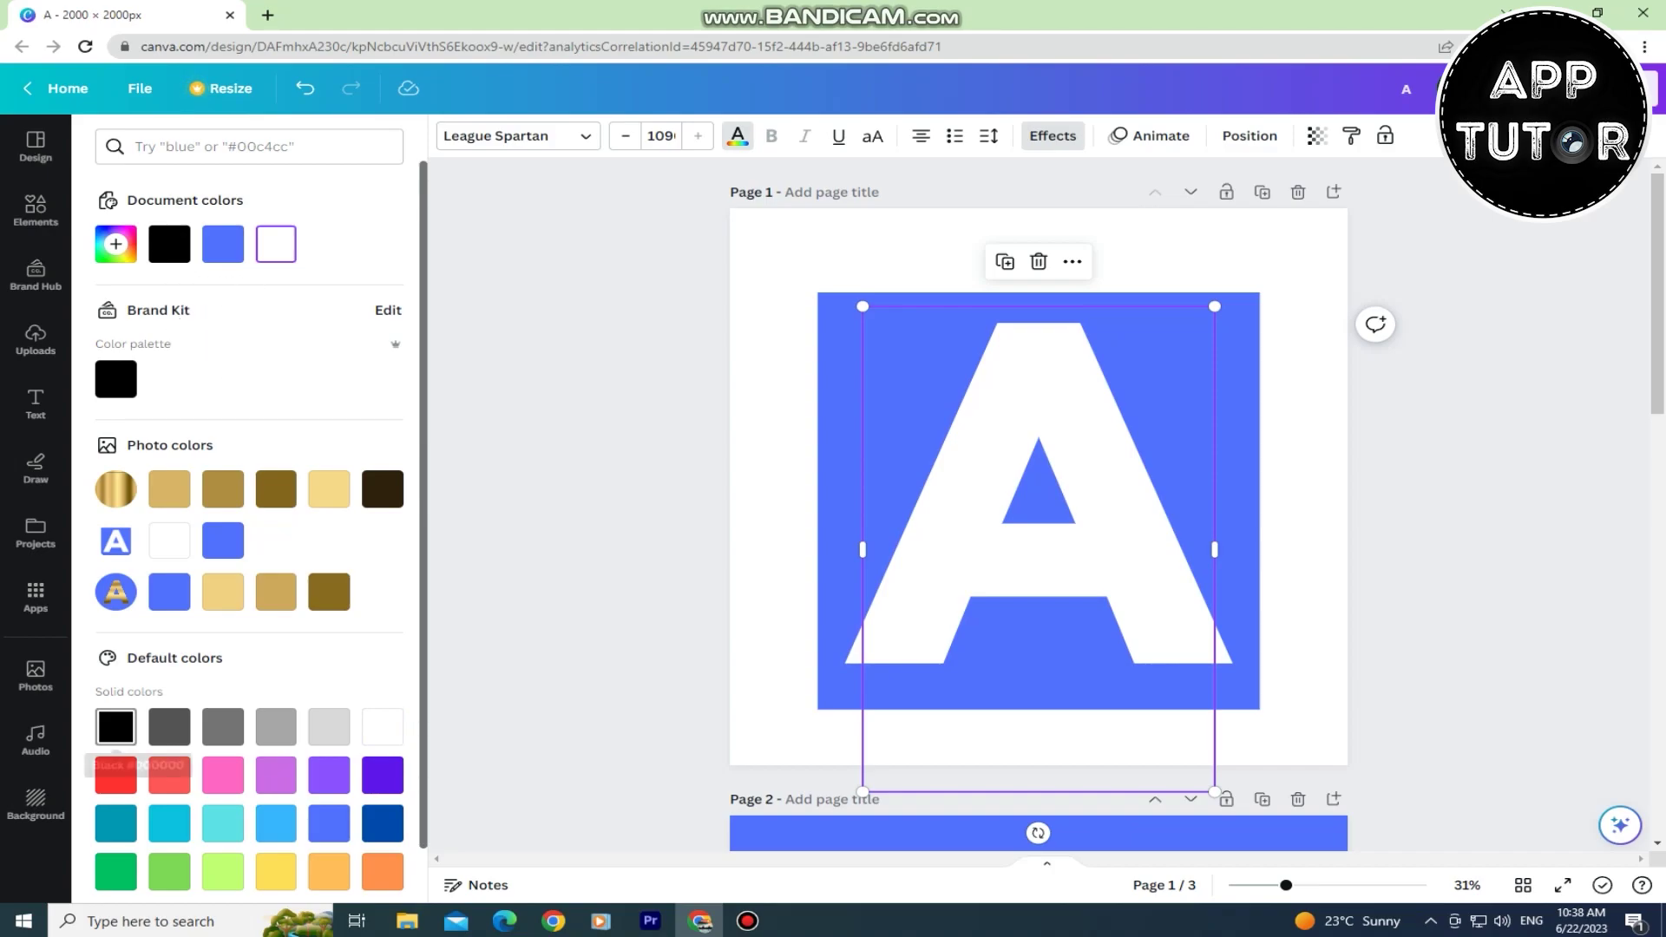
pyautogui.click(116, 726)
pyautogui.click(35, 341)
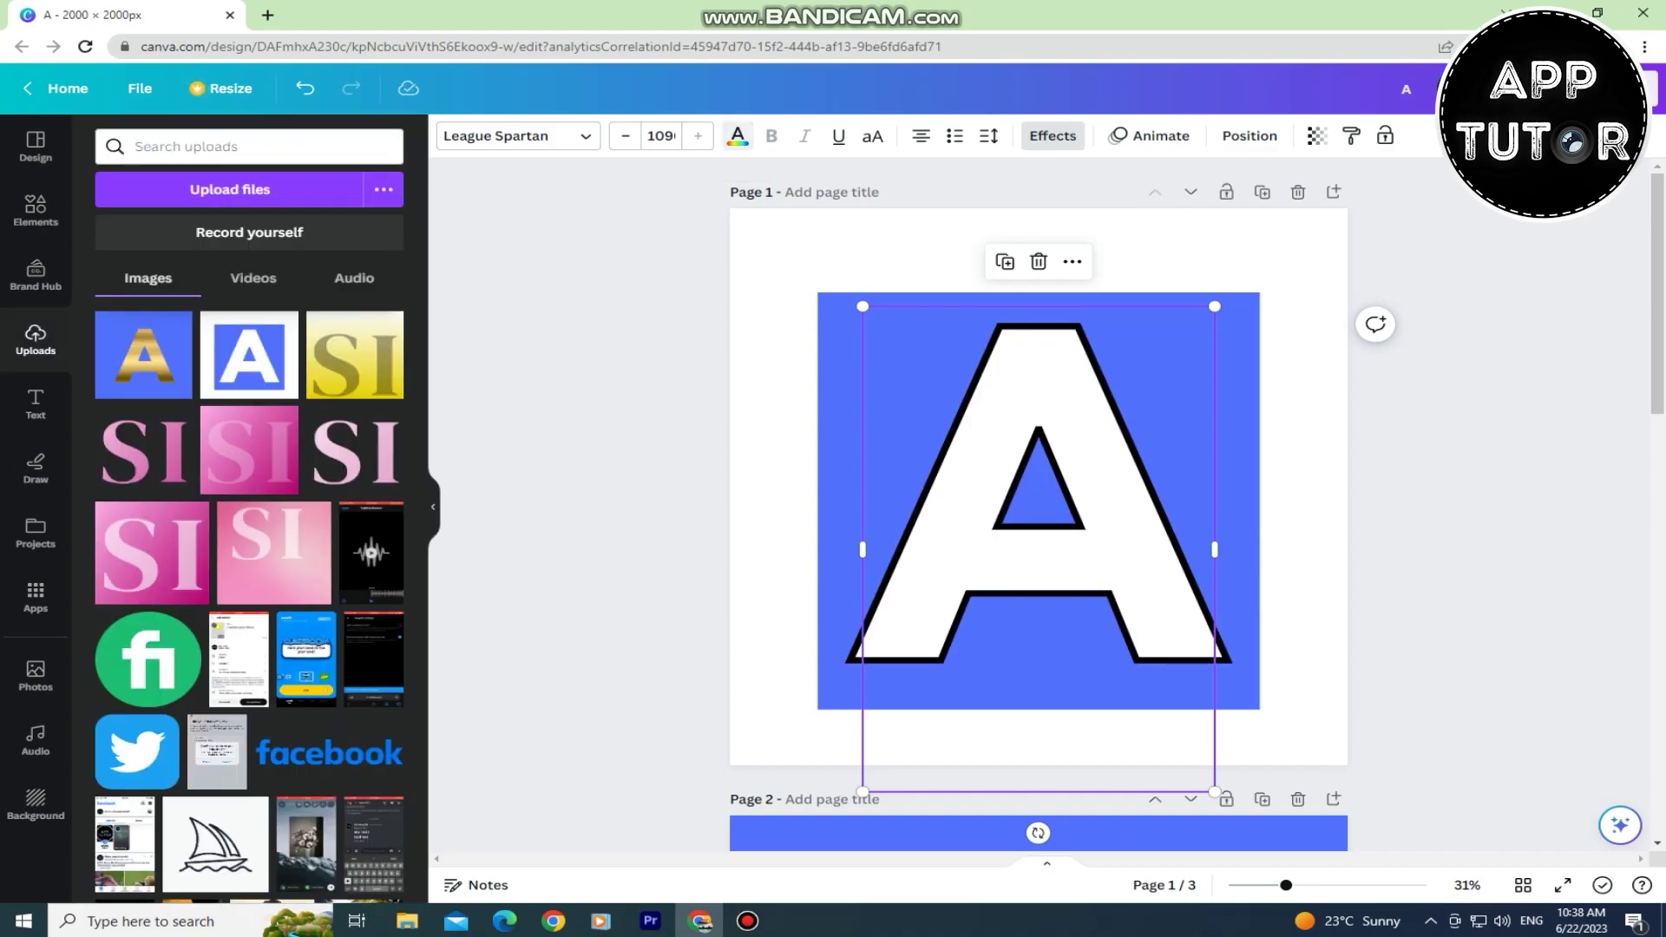
pyautogui.click(1249, 136)
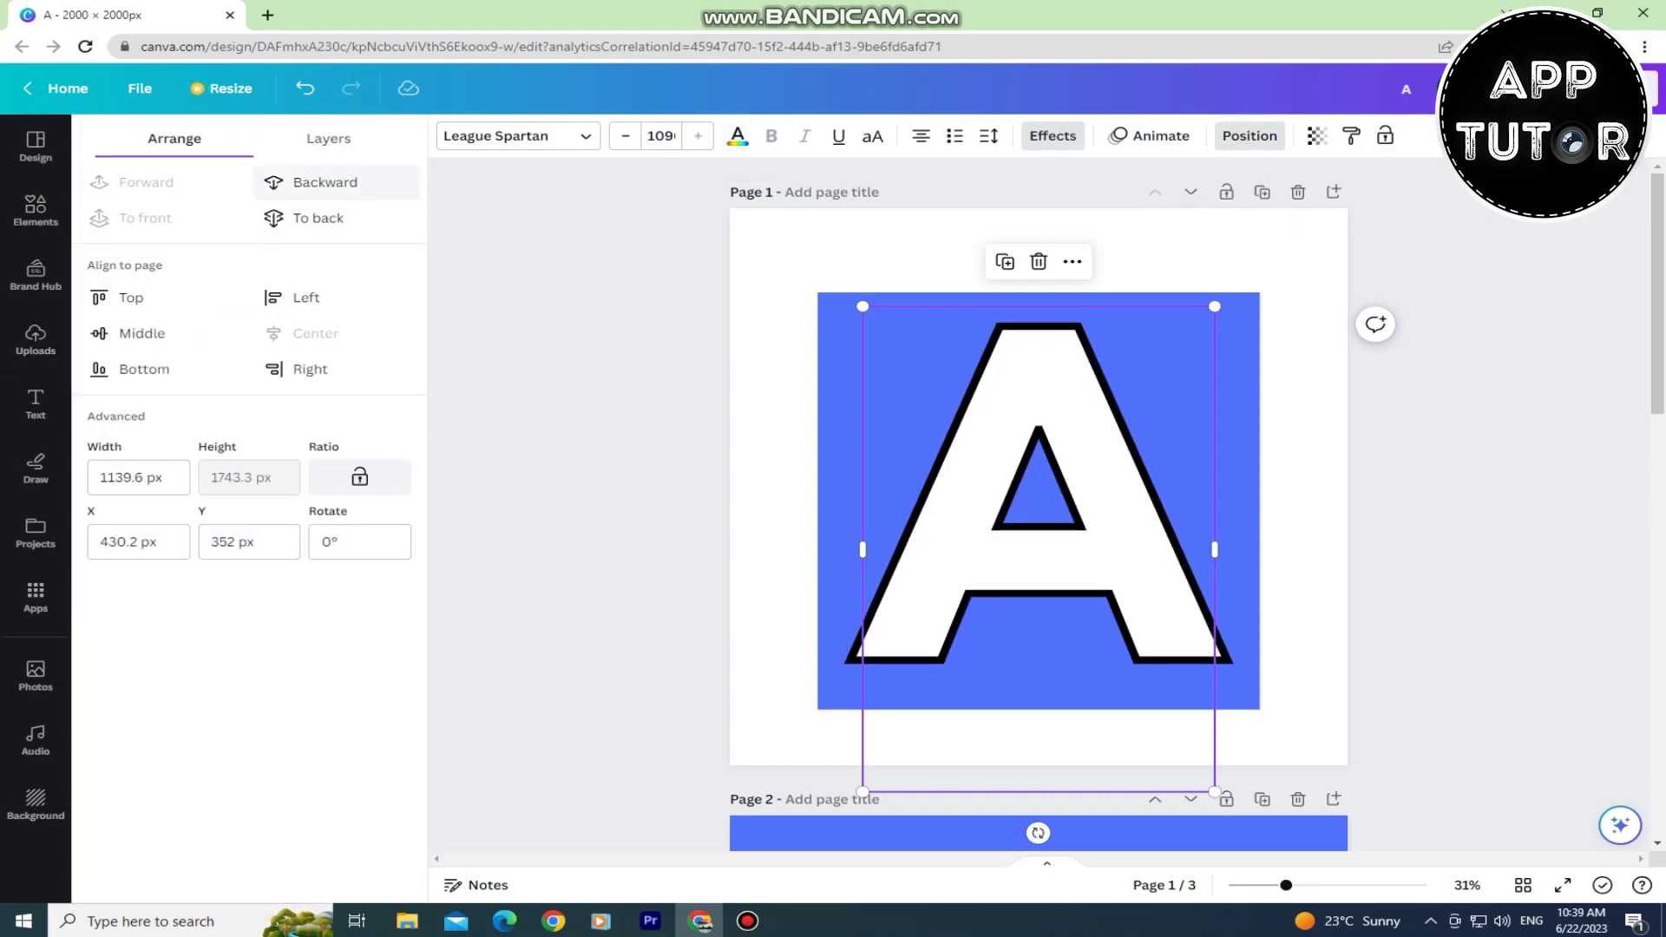
pyautogui.click(34, 341)
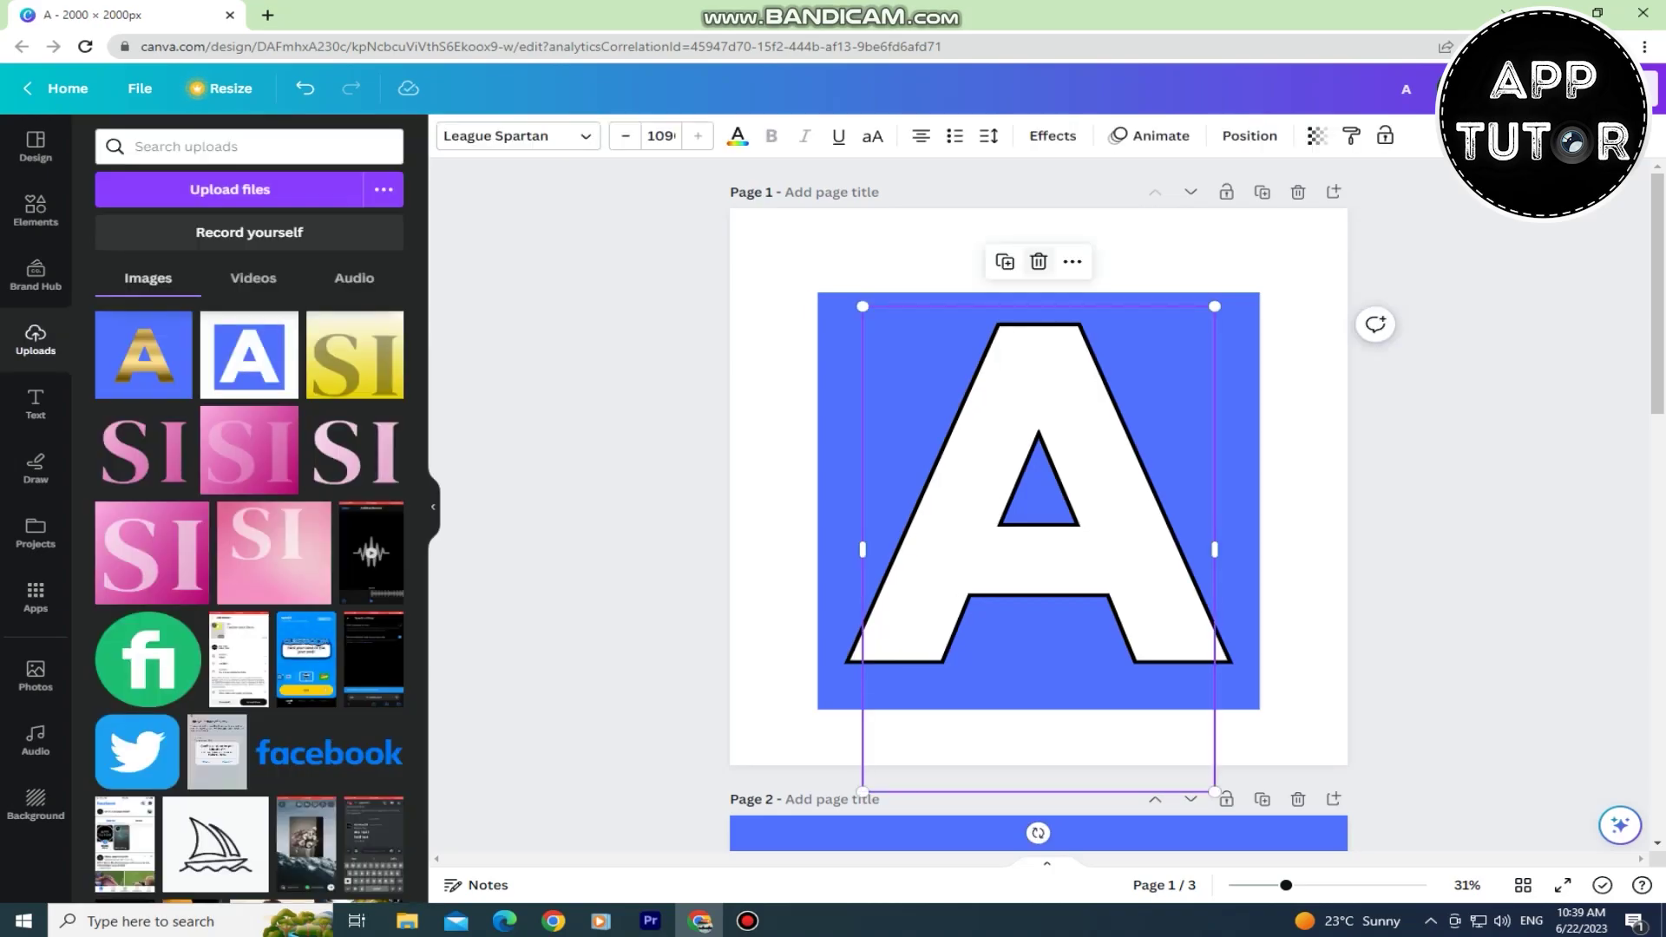
pyautogui.press('Delete')
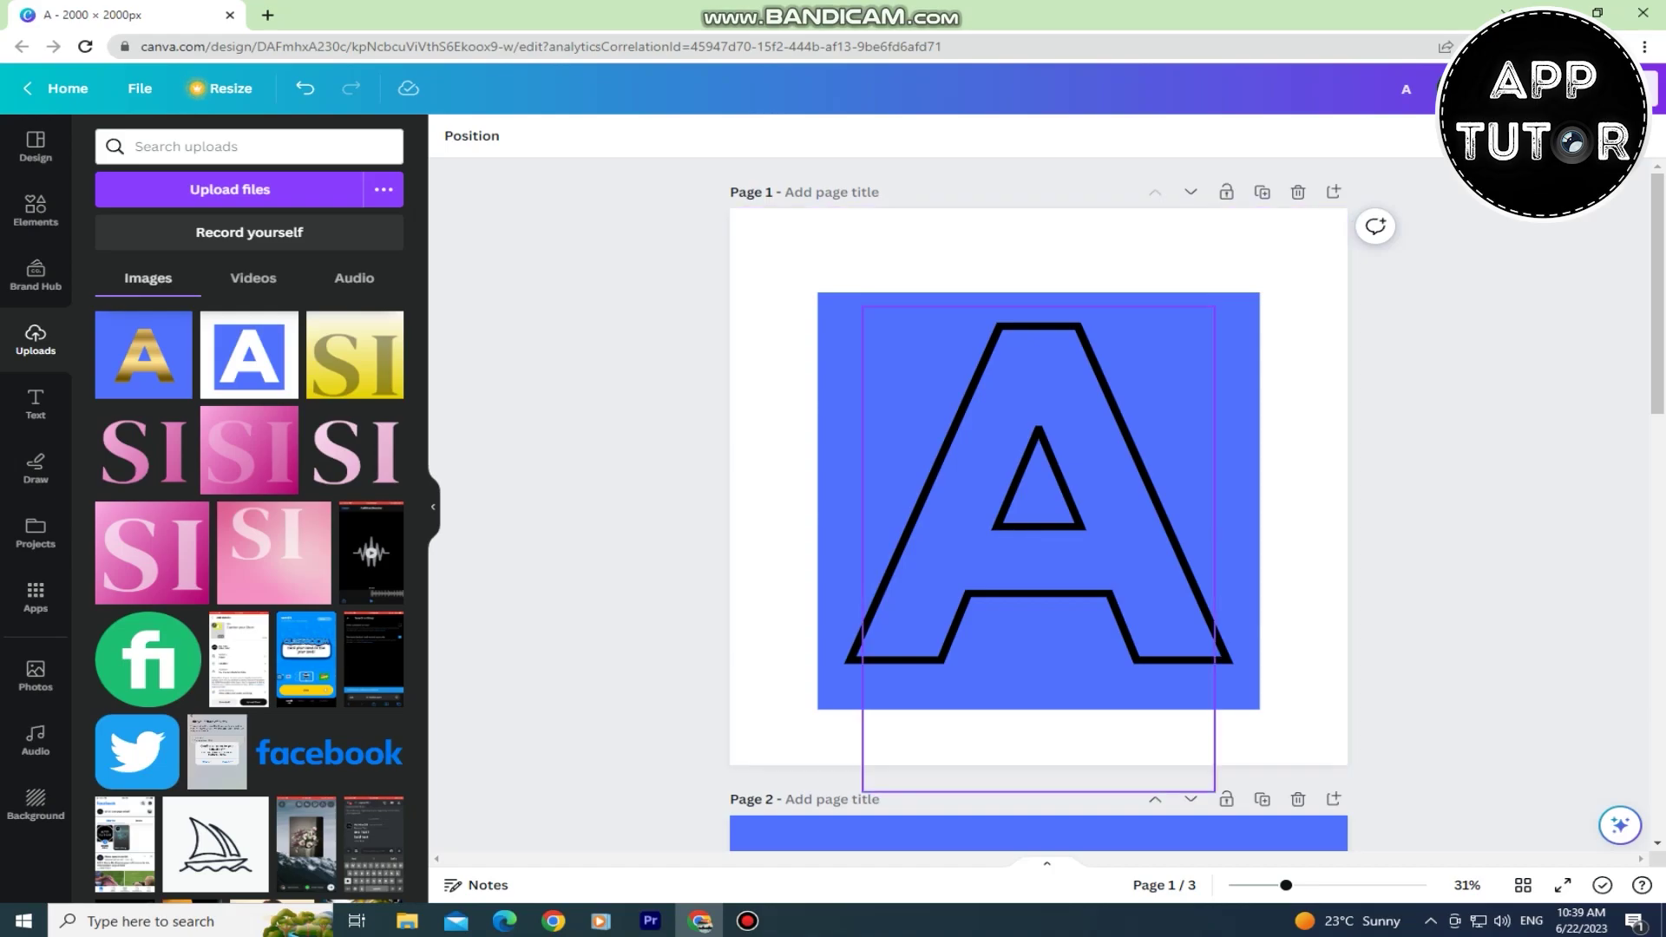
pyautogui.click(1039, 494)
pyautogui.click(738, 135)
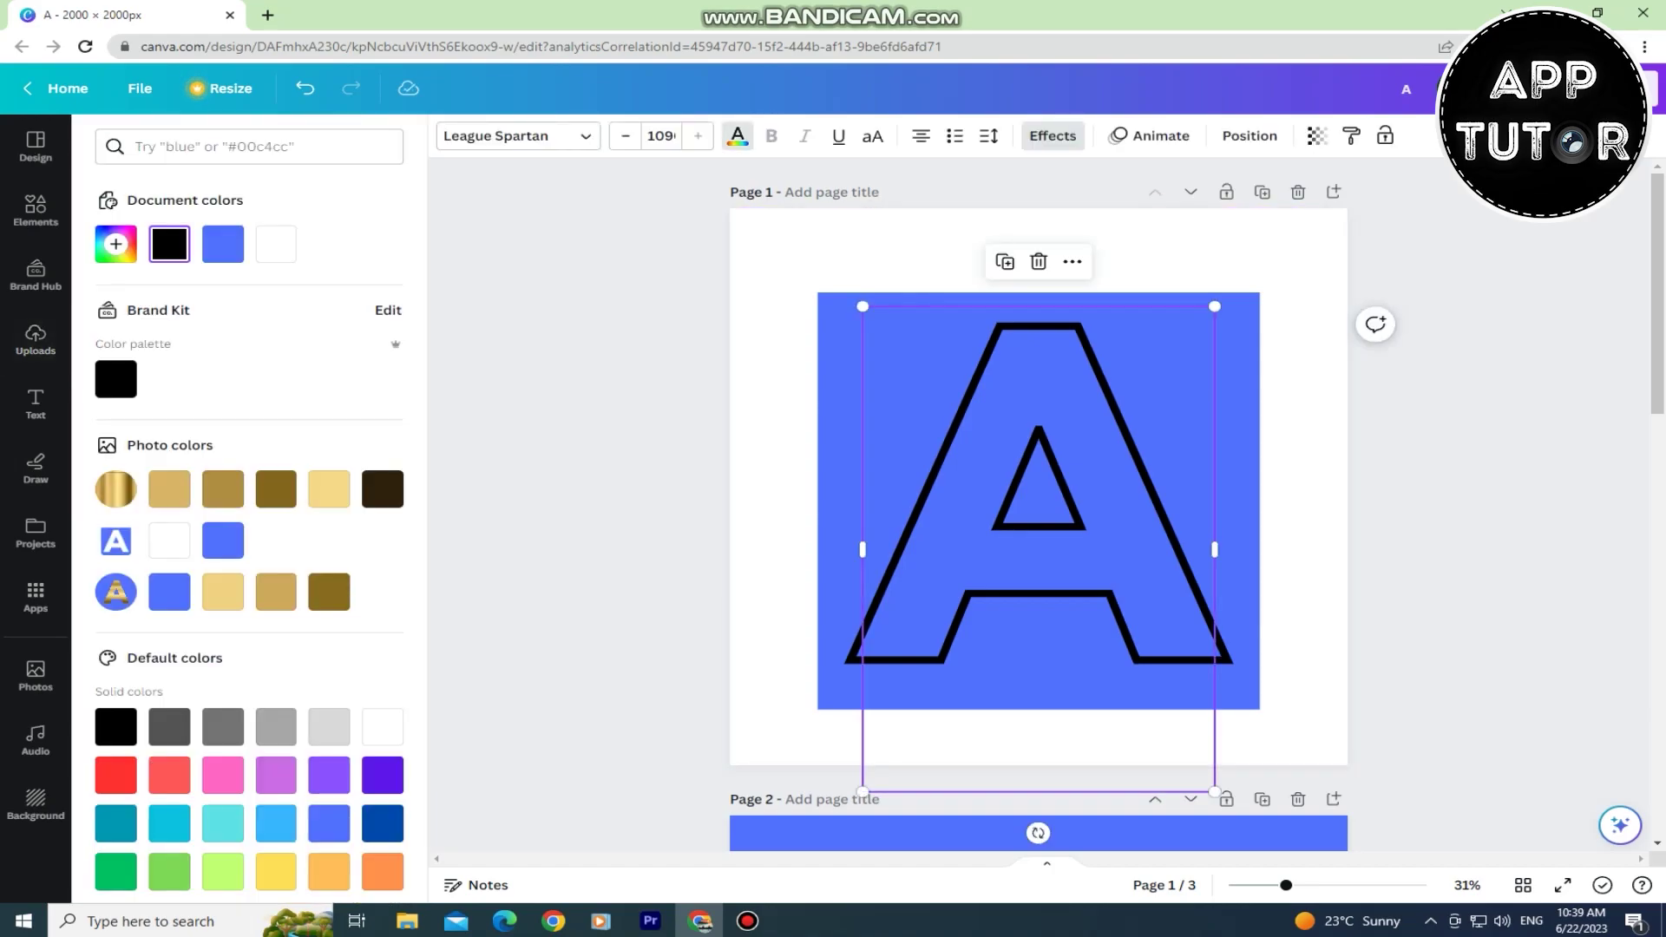
# Make the A outline white, download page 1 as PNG, and add a blank page 2
pyautogui.click(275, 243)
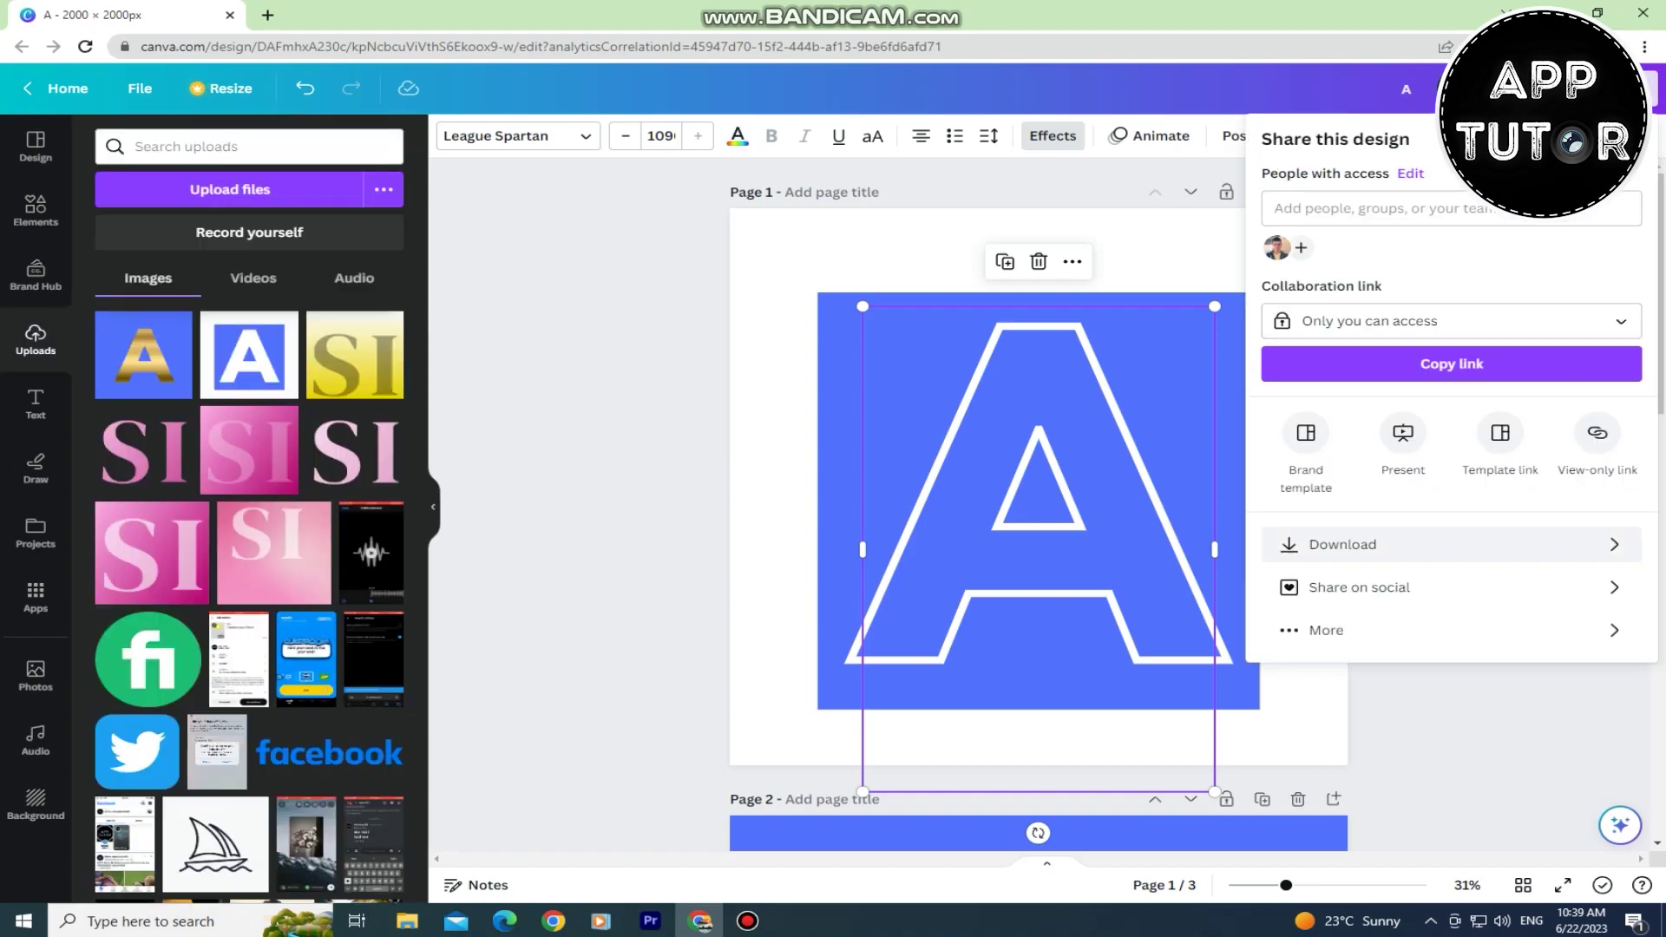
pyautogui.click(1341, 544)
pyautogui.click(1452, 415)
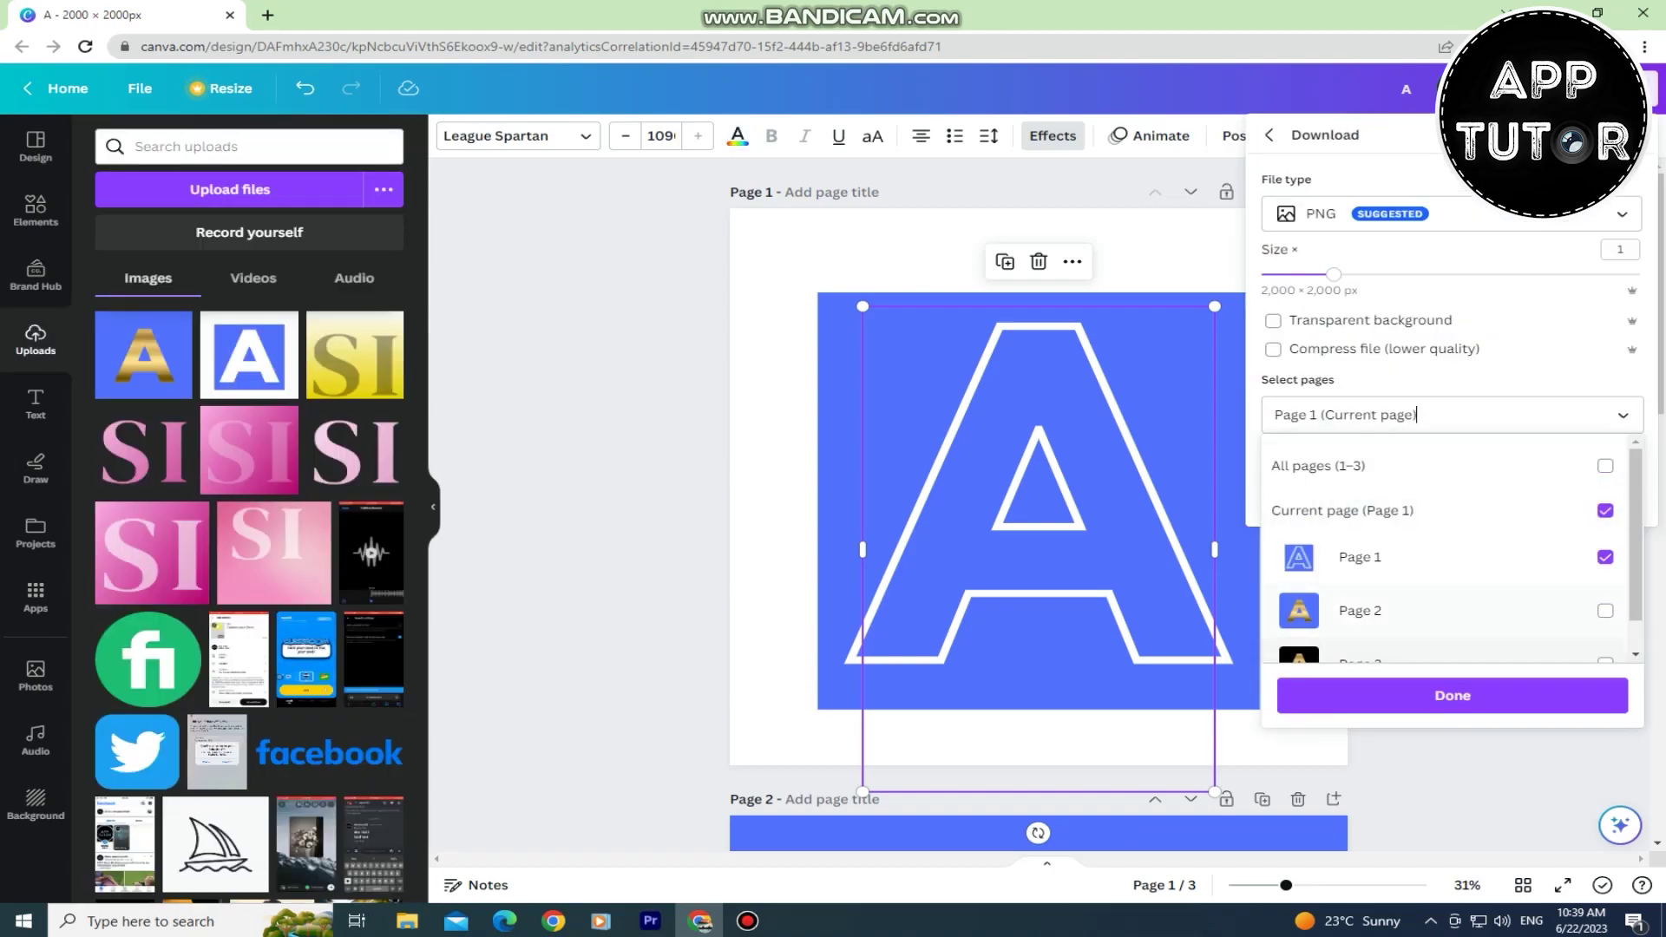
pyautogui.scroll(-1, 1451, 560)
pyautogui.click(1452, 696)
pyautogui.click(1450, 495)
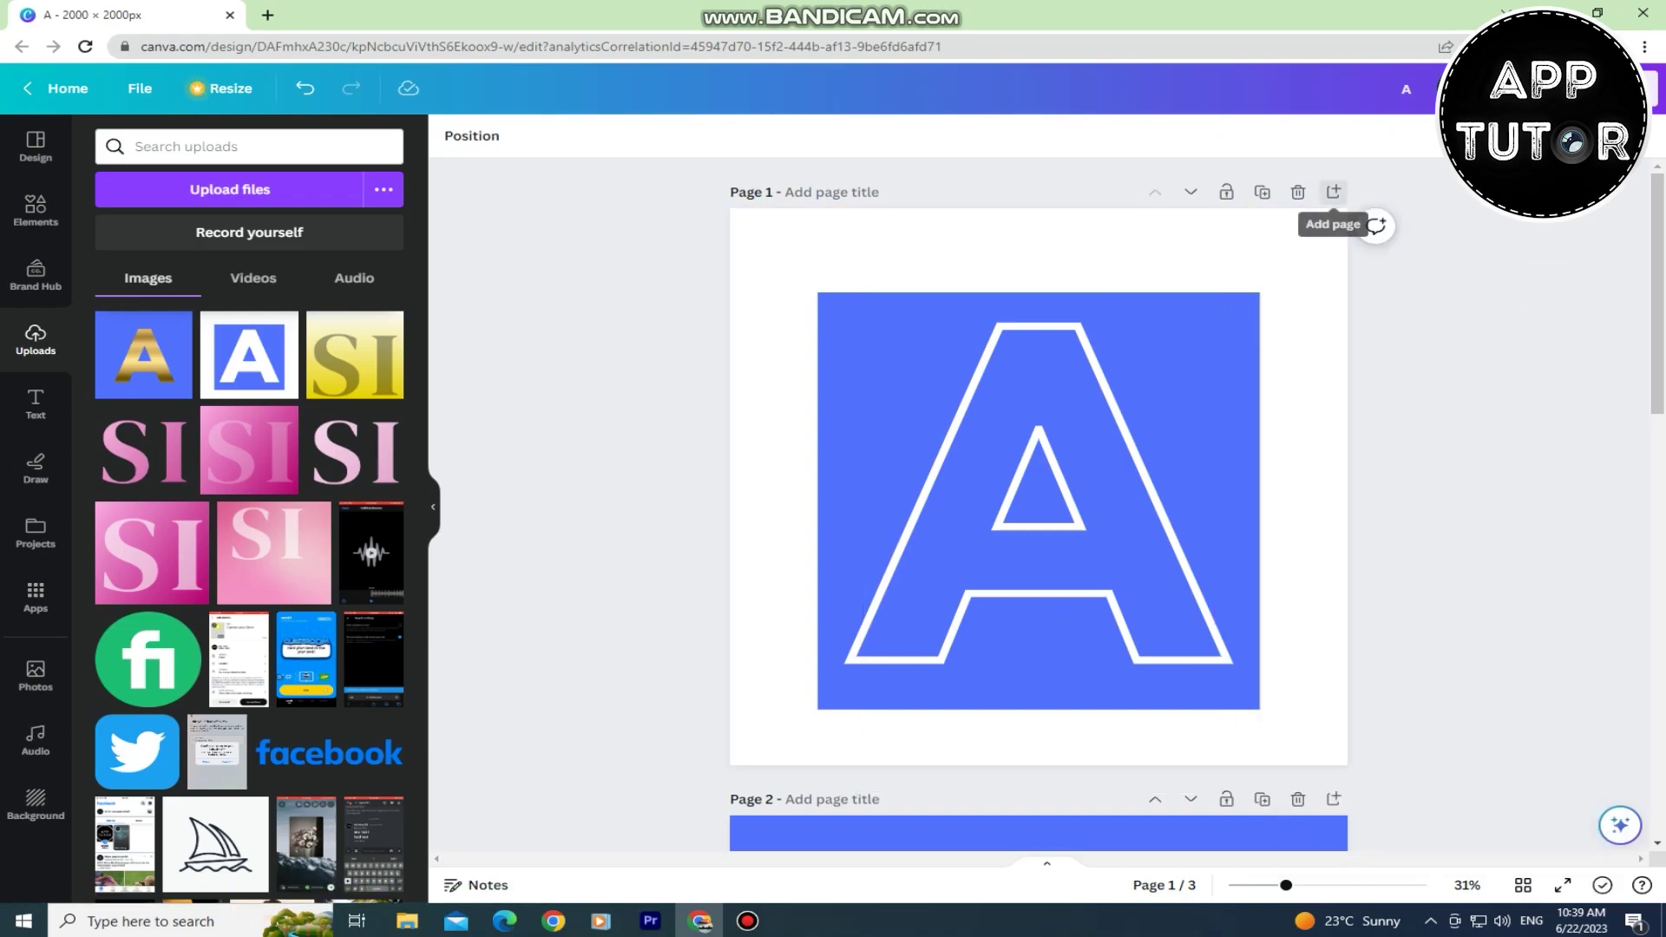
pyautogui.click(1334, 191)
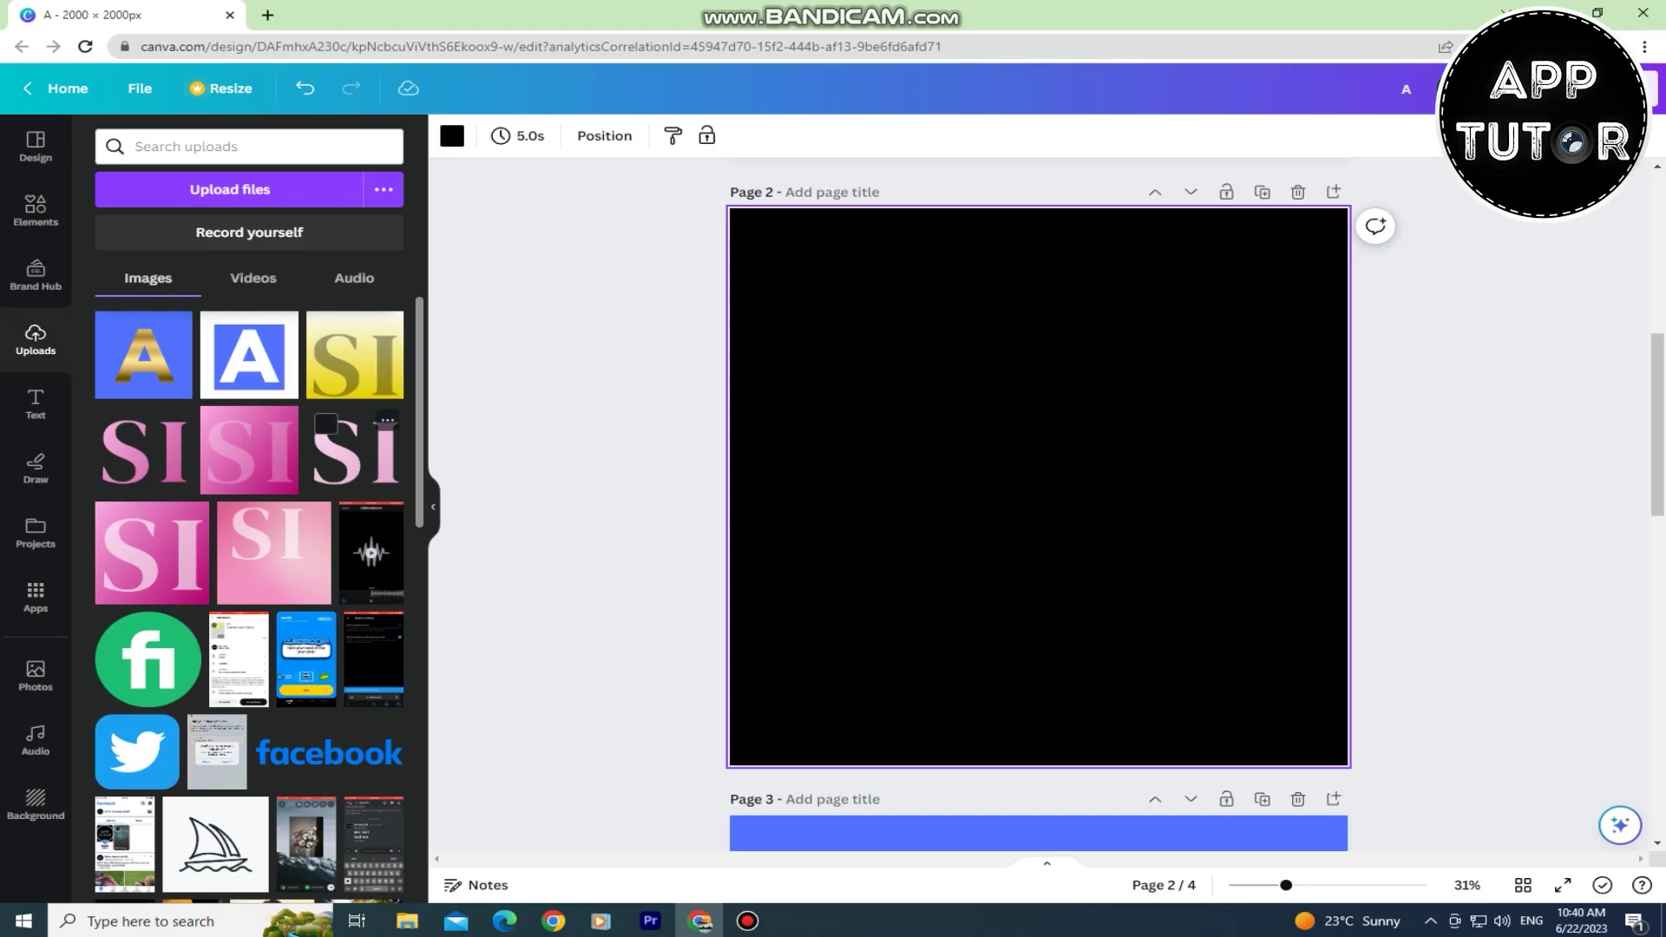
# Place uploaded image A (14) on page 2, enlarge it, and remove its white background
pyautogui.click(230, 189)
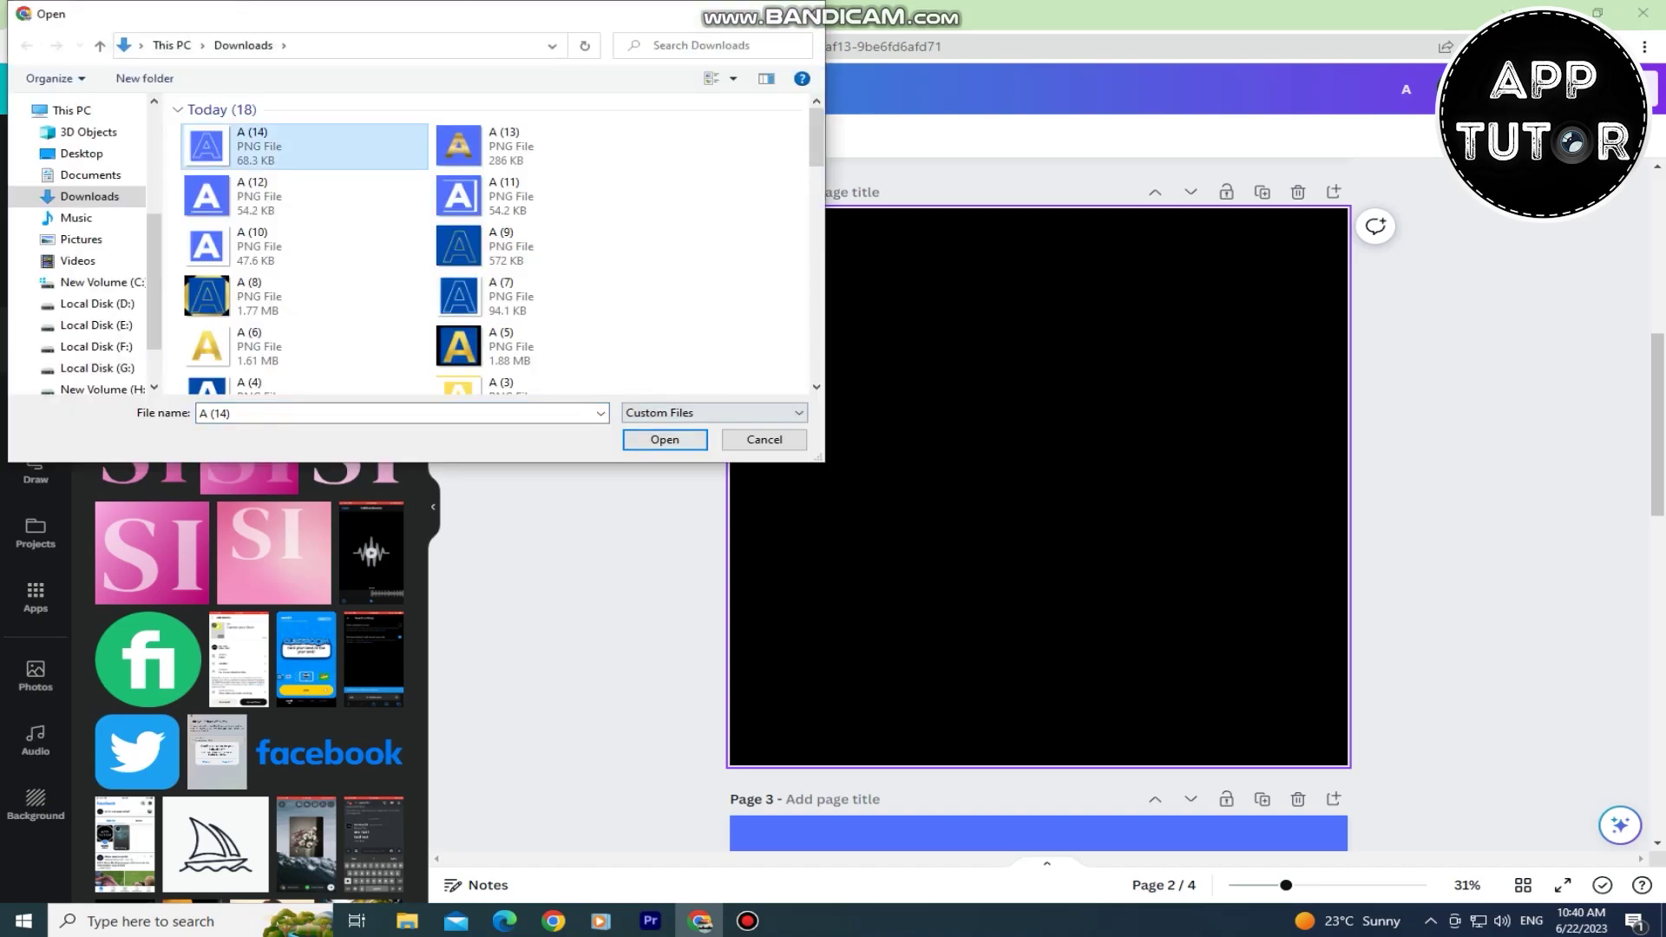
pyautogui.doubleClick(303, 146)
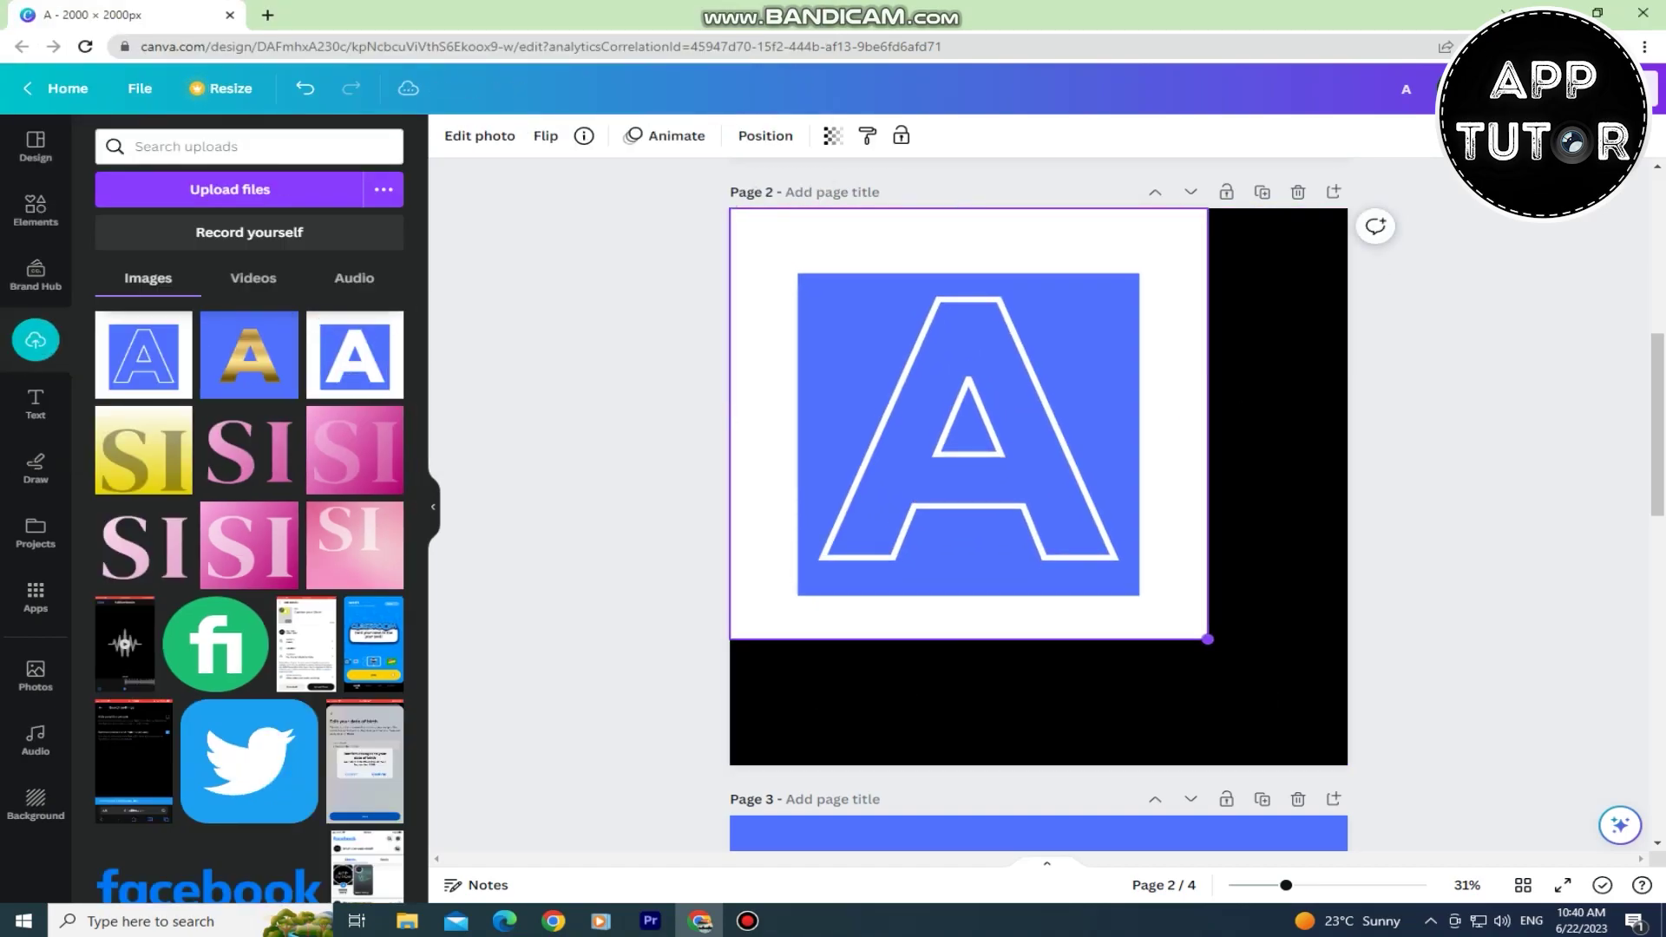
pyautogui.moveTo(1184, 620); pyautogui.dragTo(1347, 766)
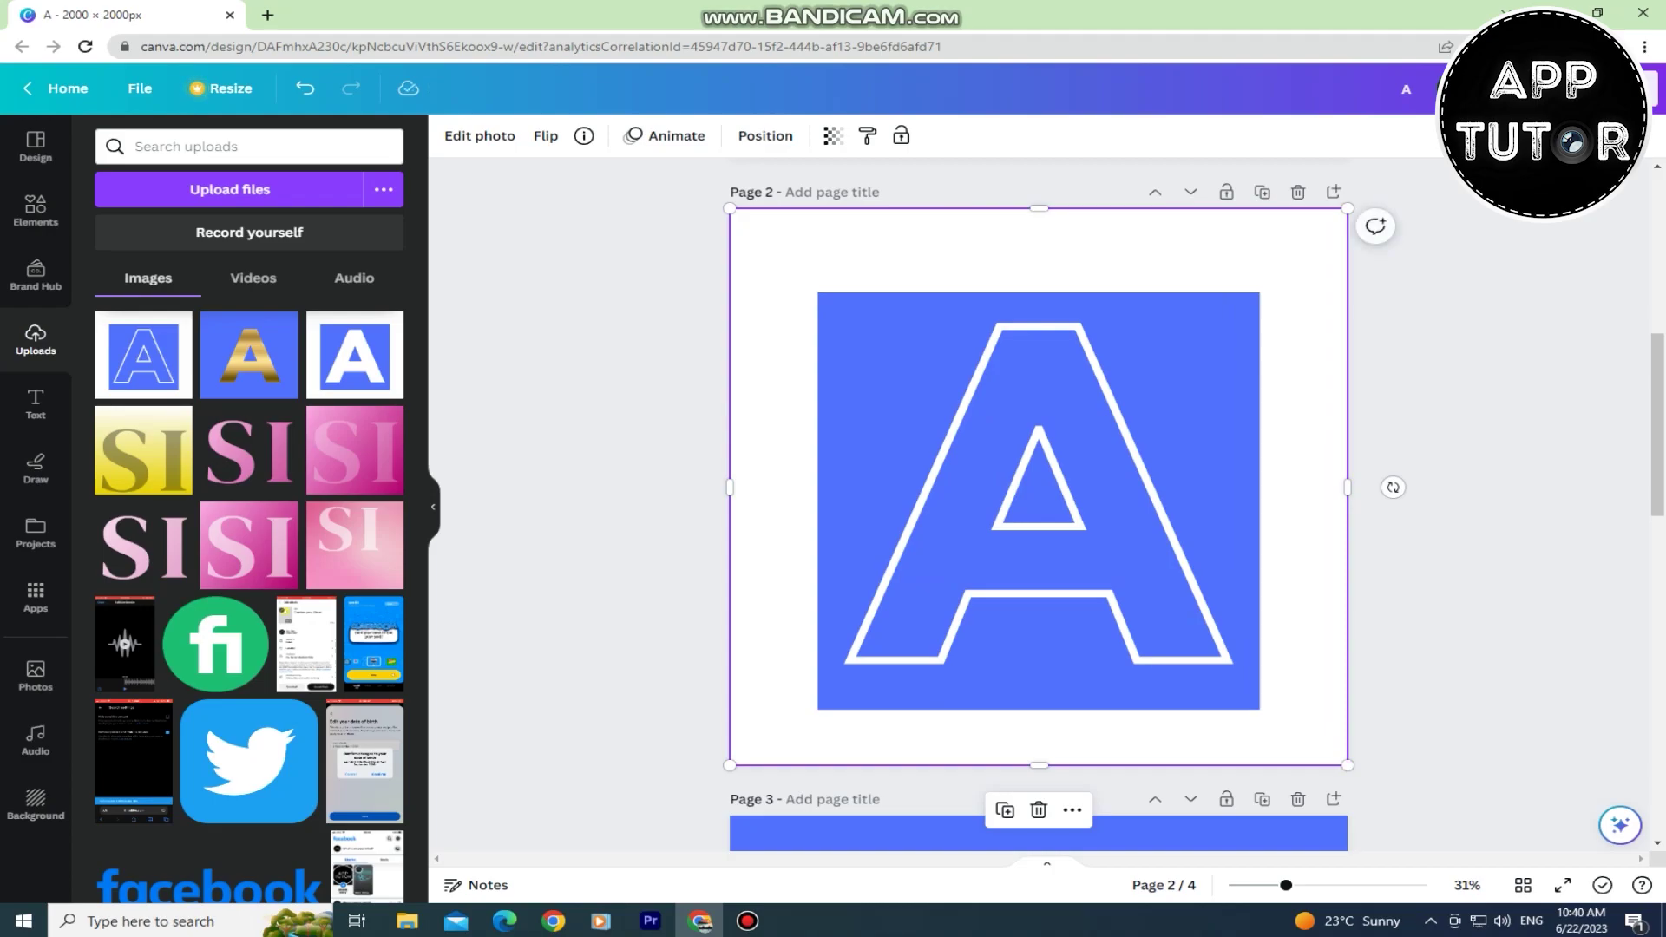
pyautogui.click(480, 136)
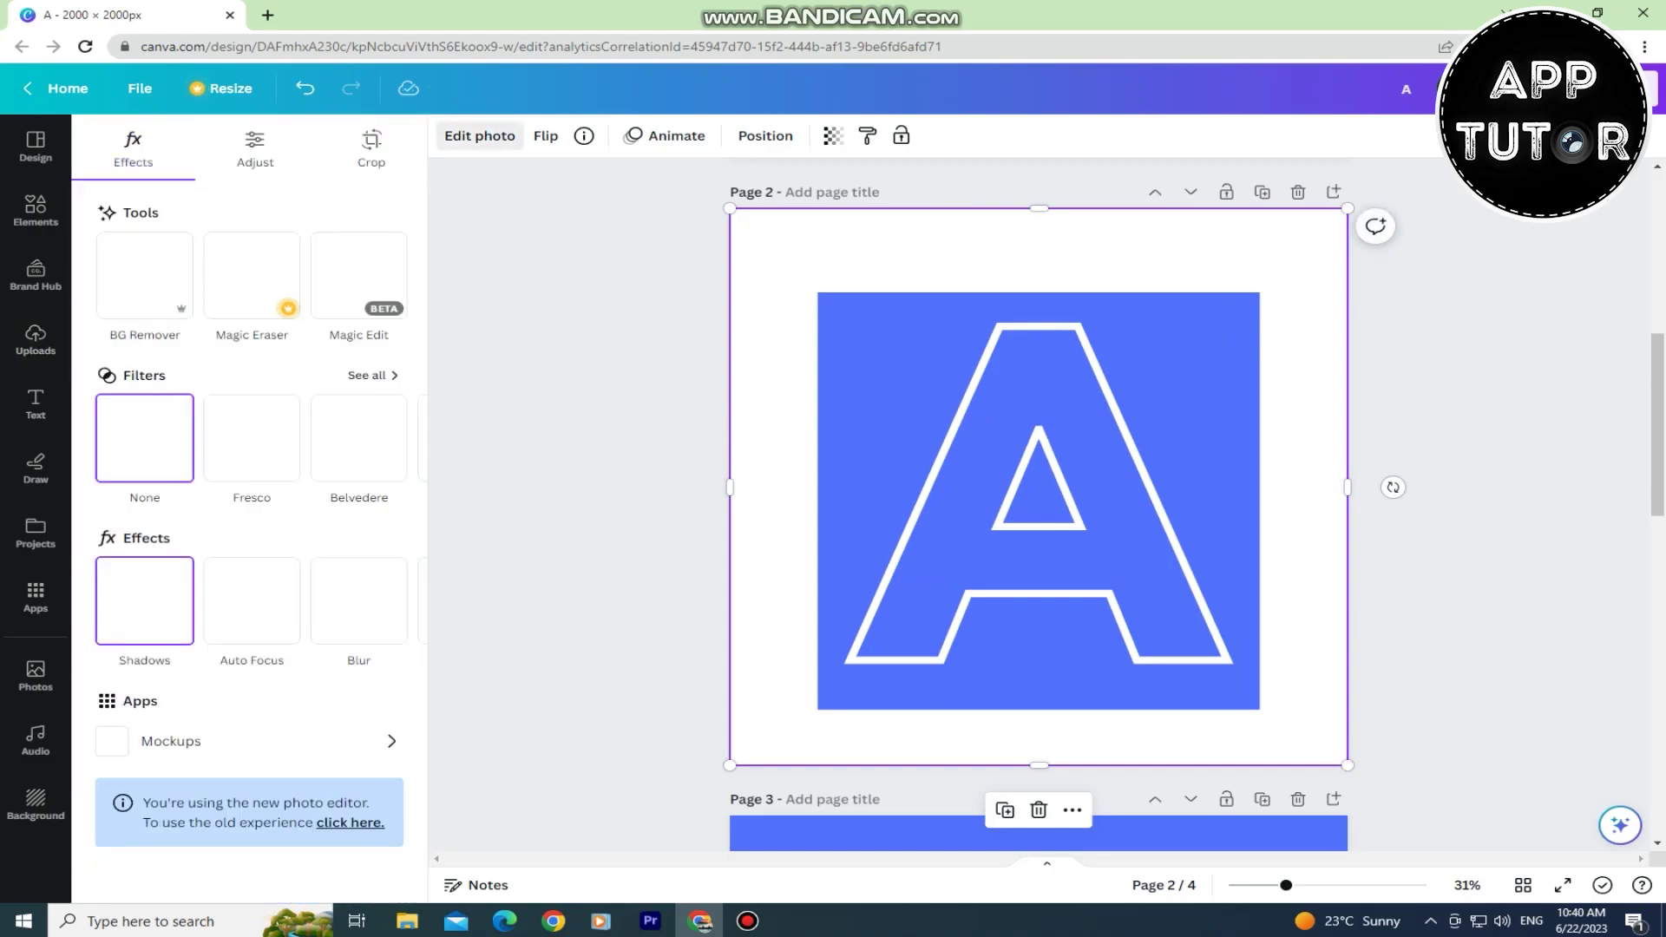
pyautogui.click(145, 274)
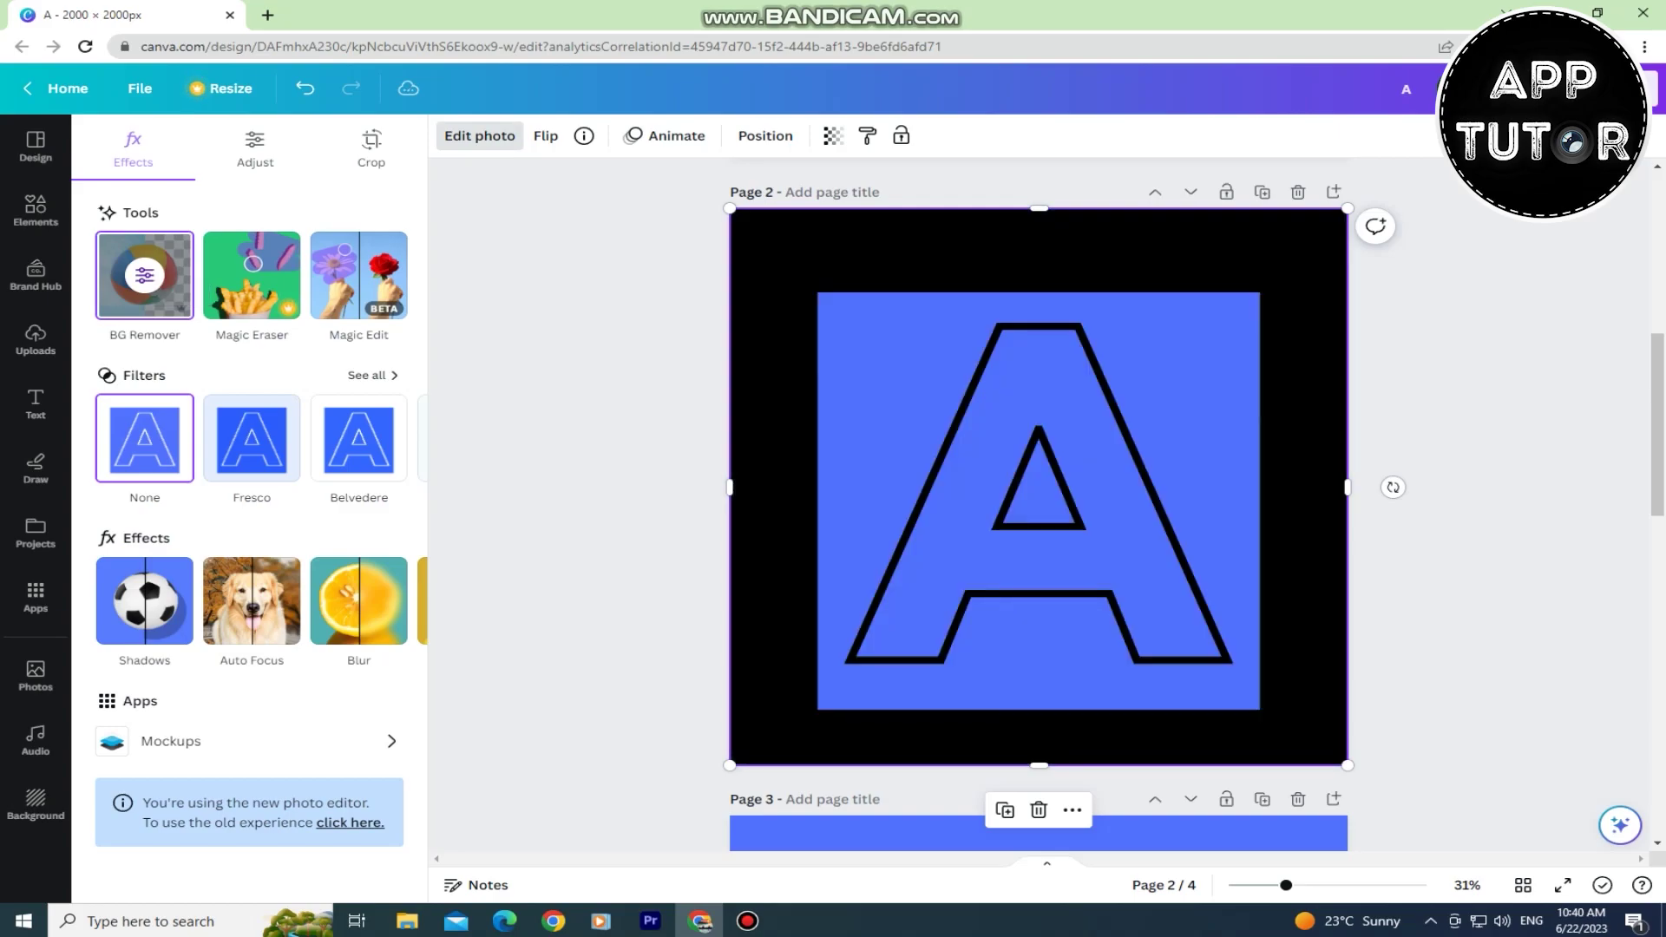
pyautogui.click(586, 521)
pyautogui.scroll(-5, 1036, 520)
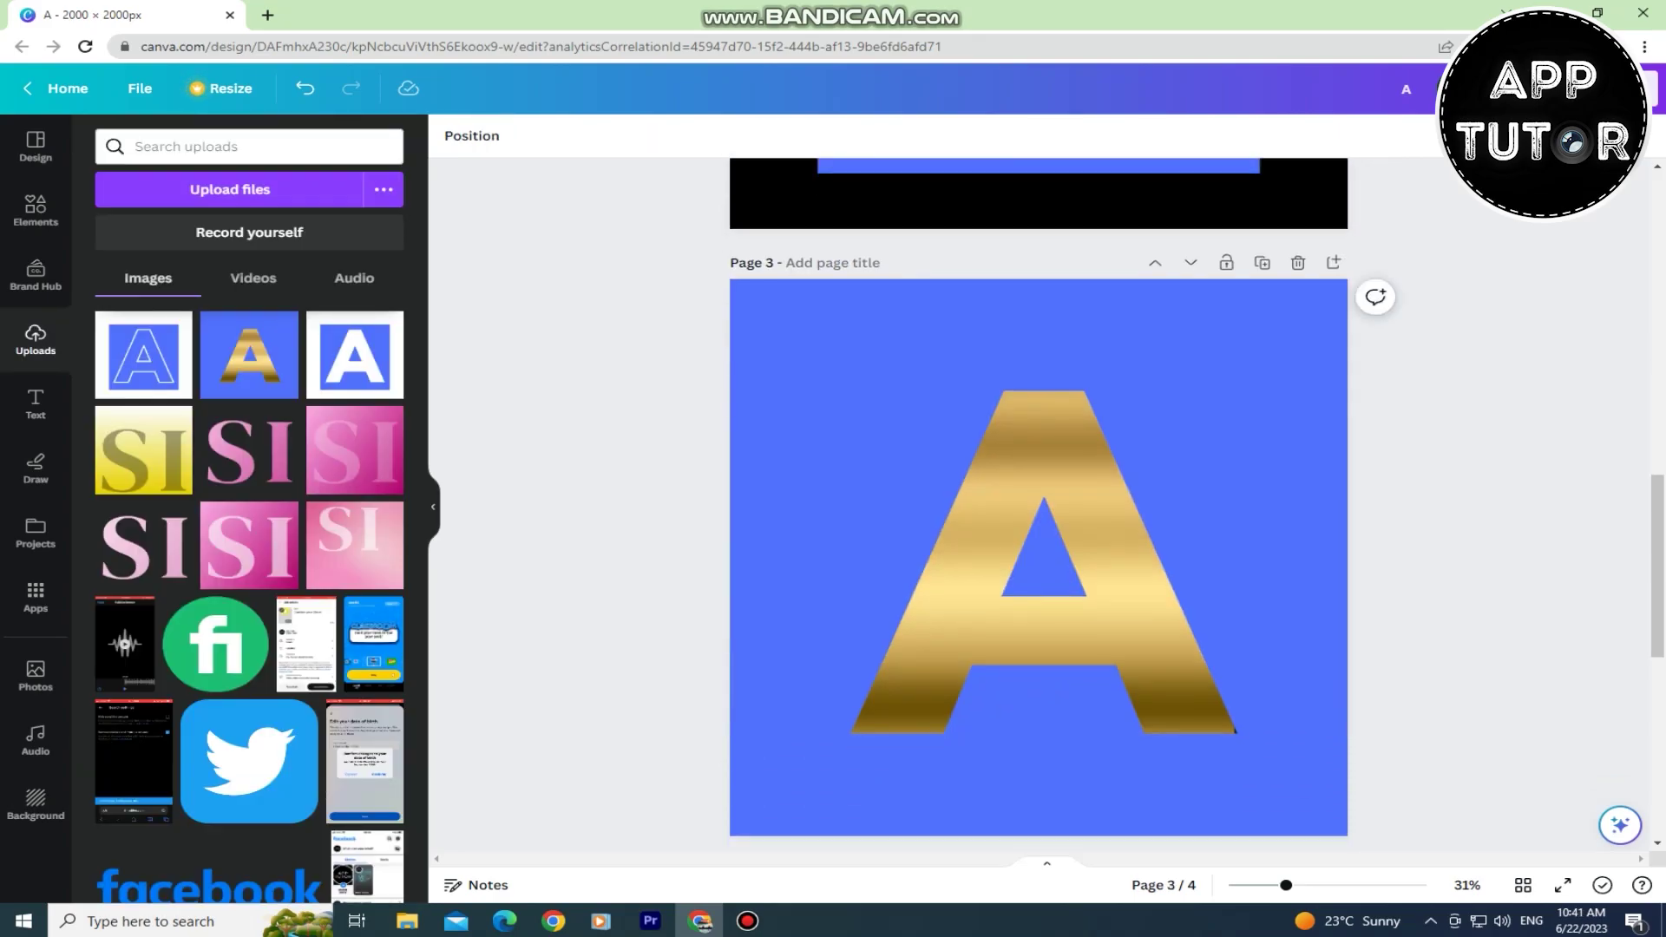
# Copy the gold A image from page 3 and paste it onto page 2
pyautogui.click(1233, 732)
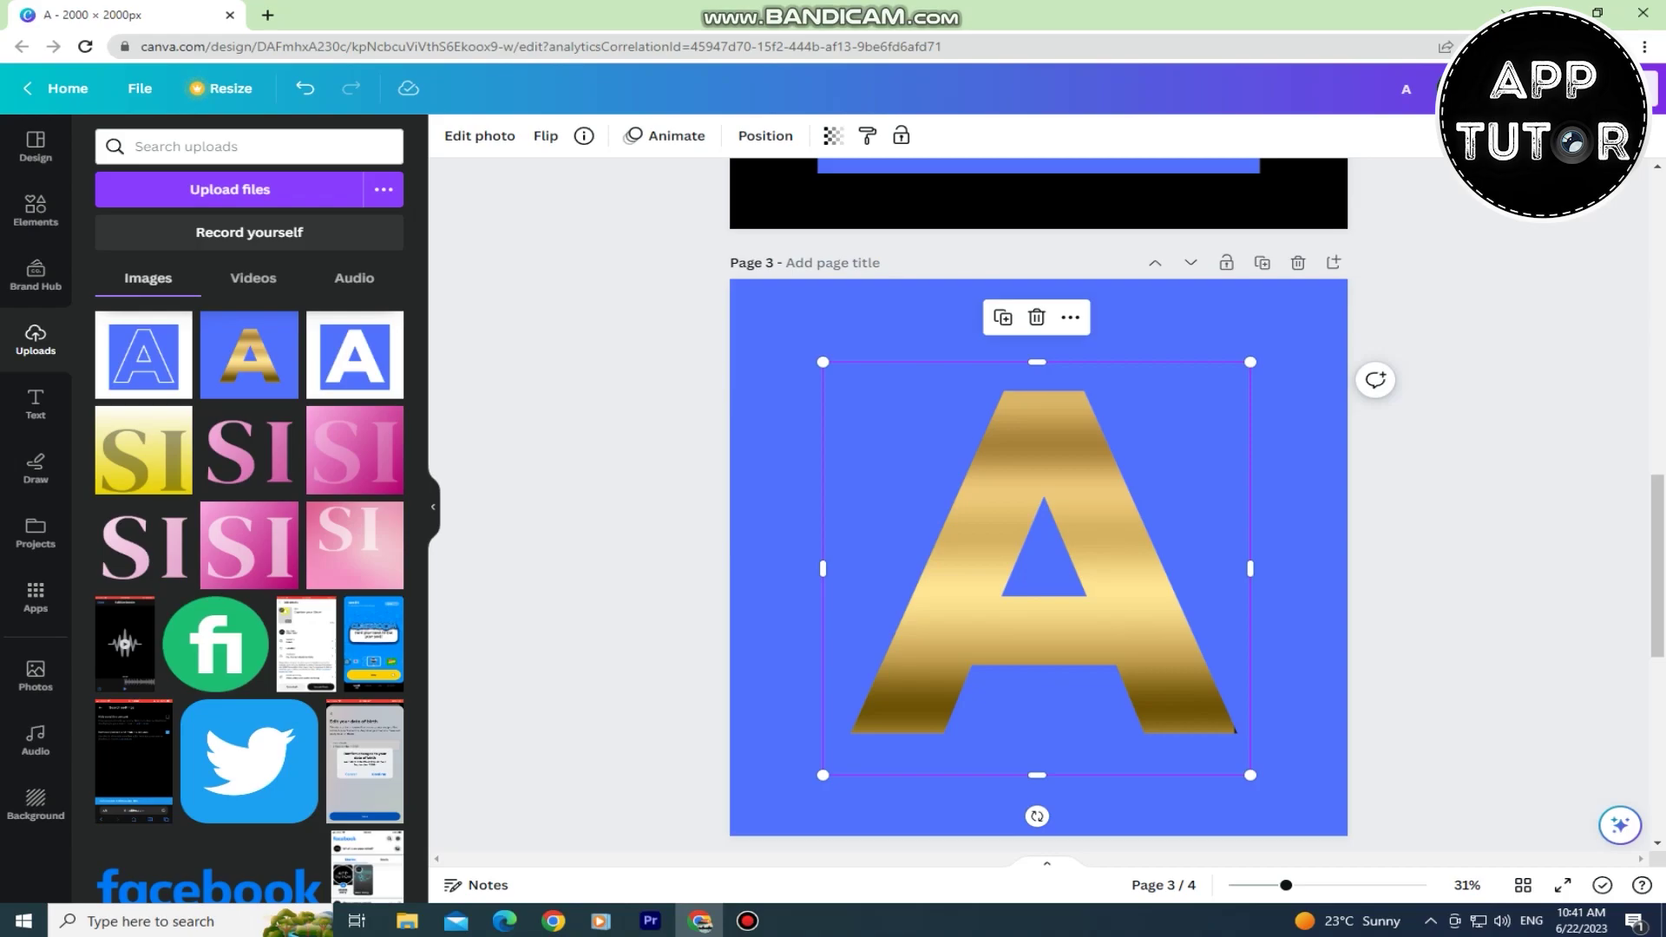
pyautogui.moveTo(1036, 362); pyautogui.dragTo(1036, 391)
pyautogui.rightClick(948, 385)
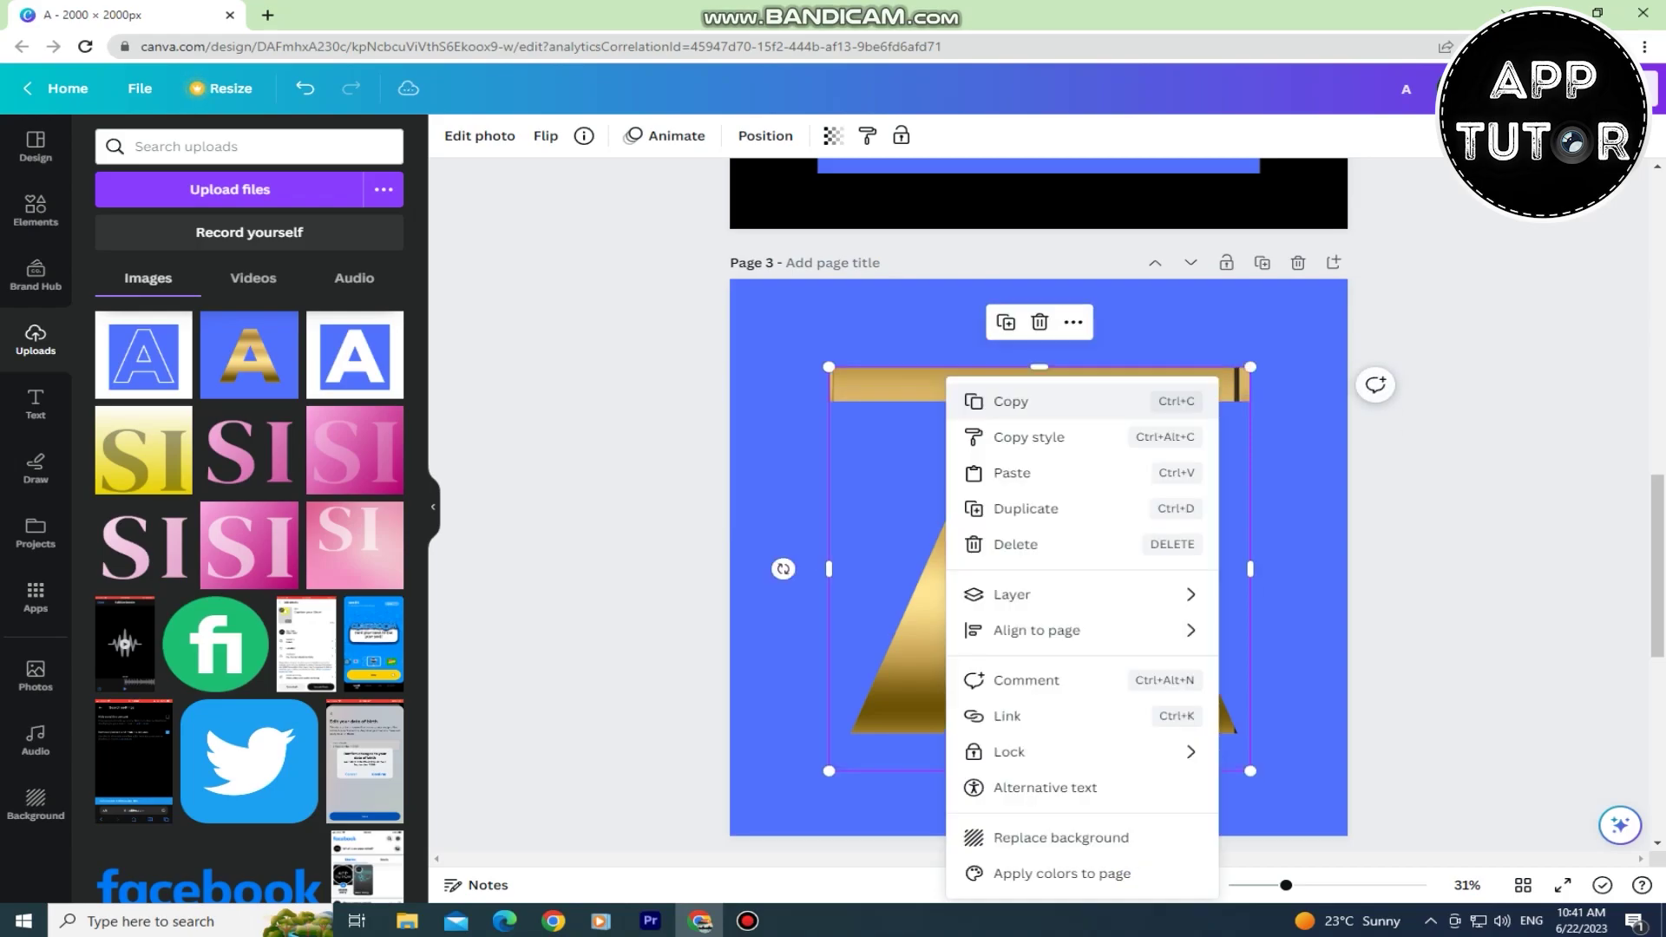
pyautogui.click(1015, 401)
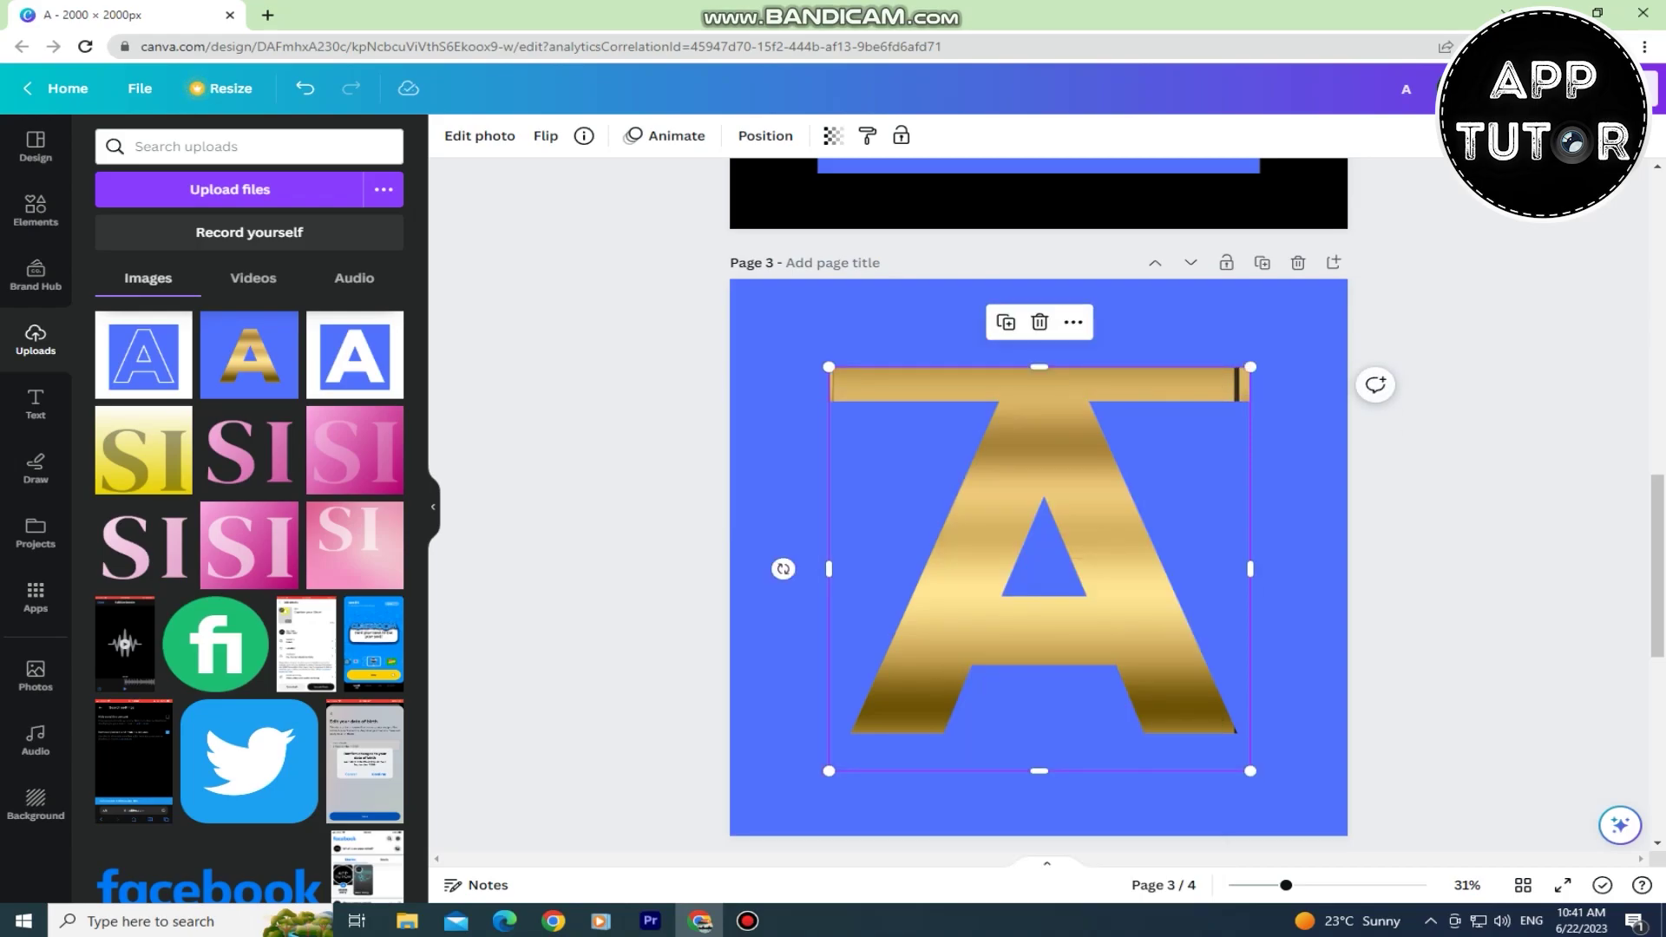
pyautogui.scroll(4, 1041, 521)
pyautogui.rightClick(869, 423)
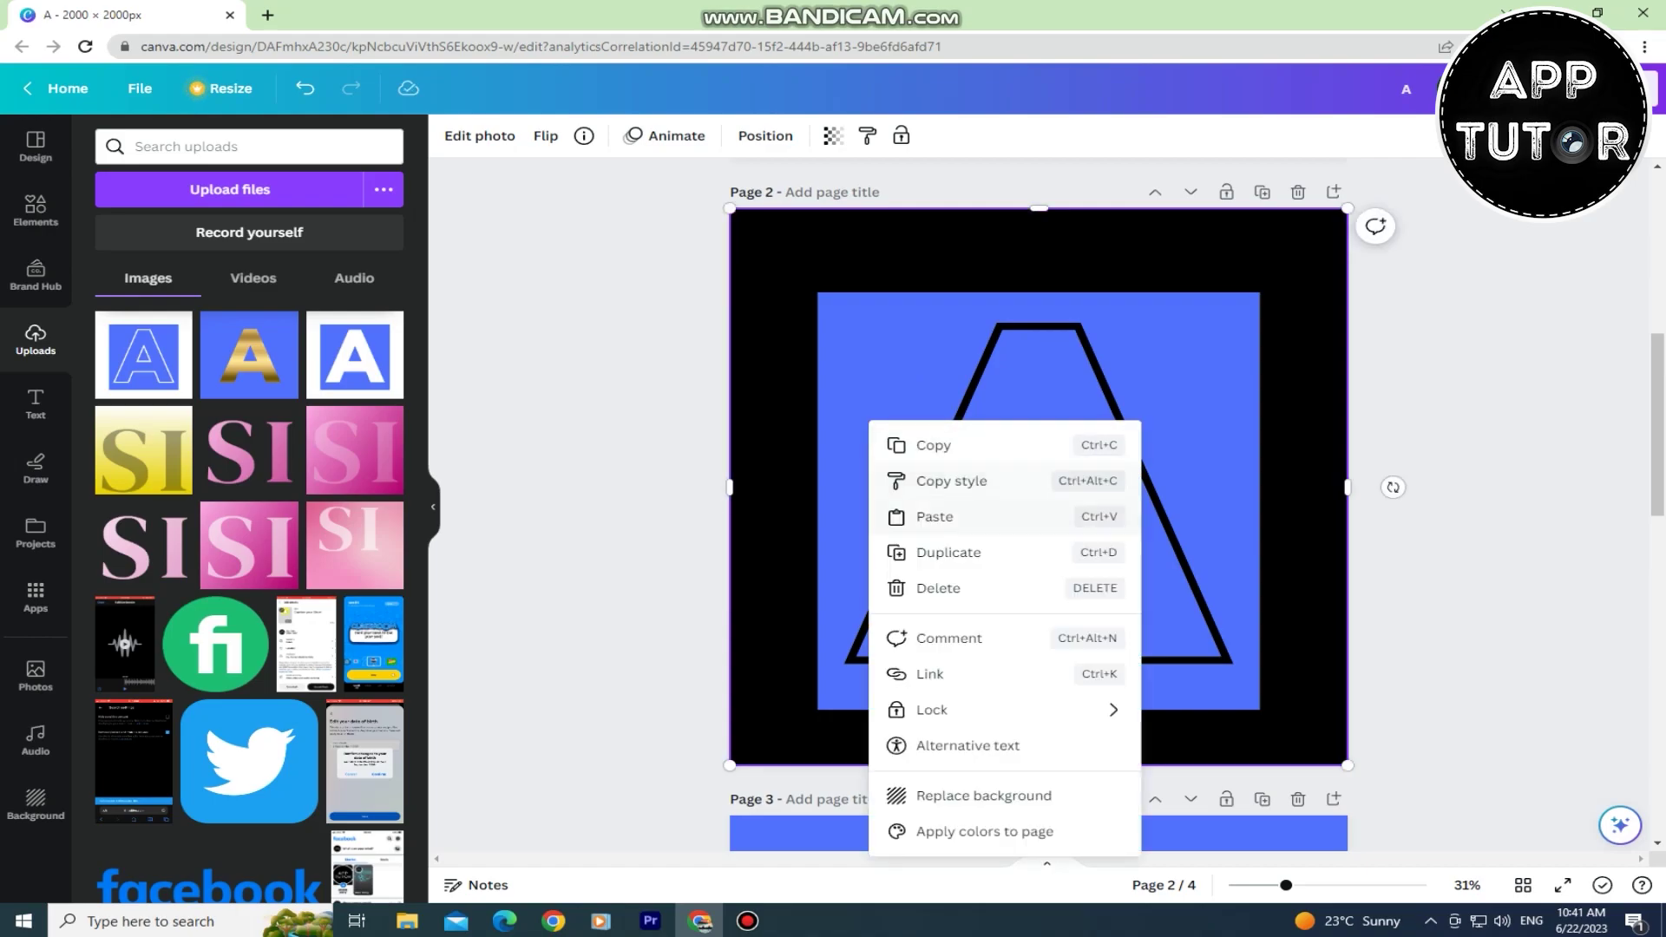
pyautogui.click(950, 516)
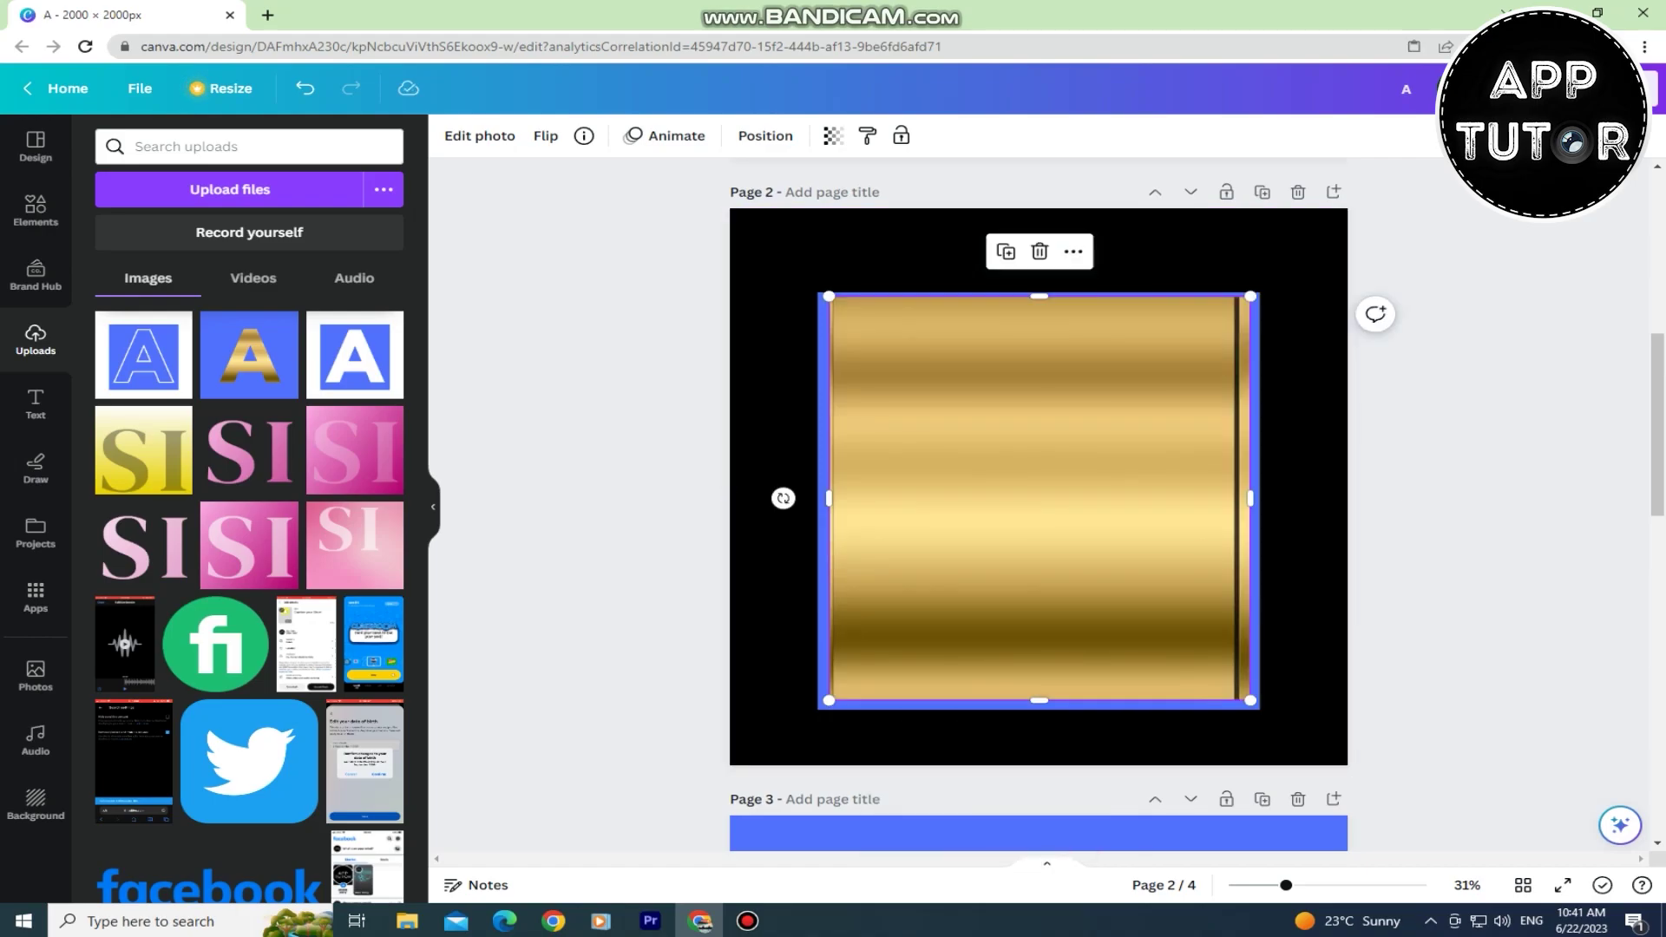
# Rotate the pasted gold image about 140°, send it backward, and enlarge it
pyautogui.moveTo(781, 498); pyautogui.dragTo(936, 429)
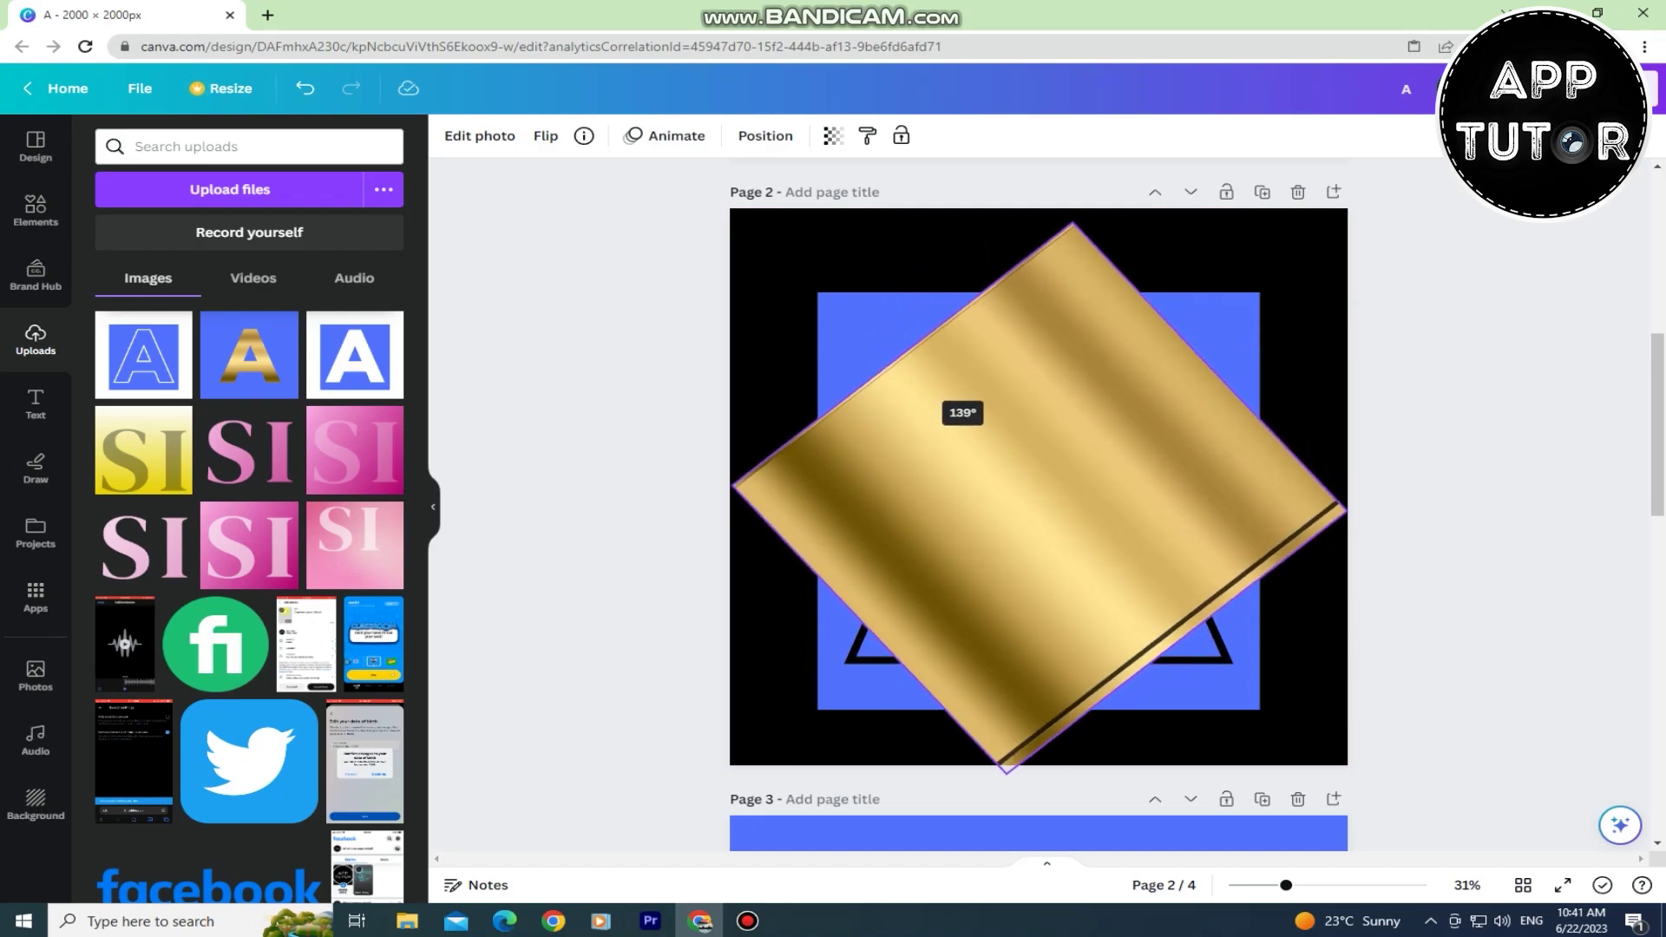
pyautogui.click(765, 135)
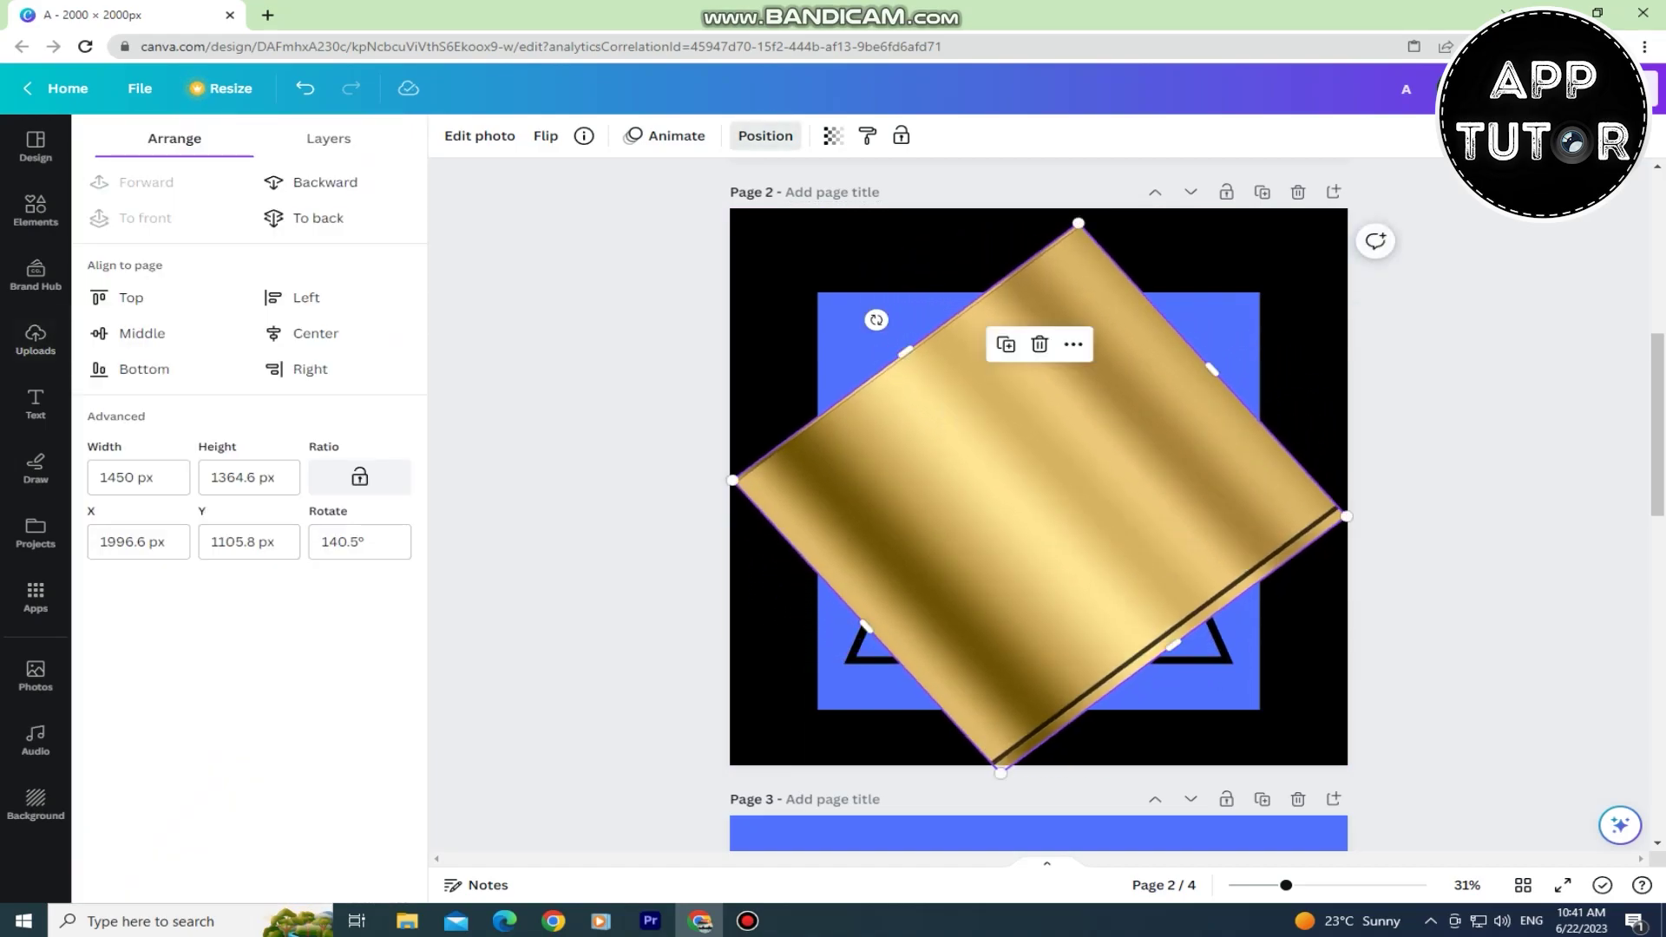
pyautogui.click(324, 182)
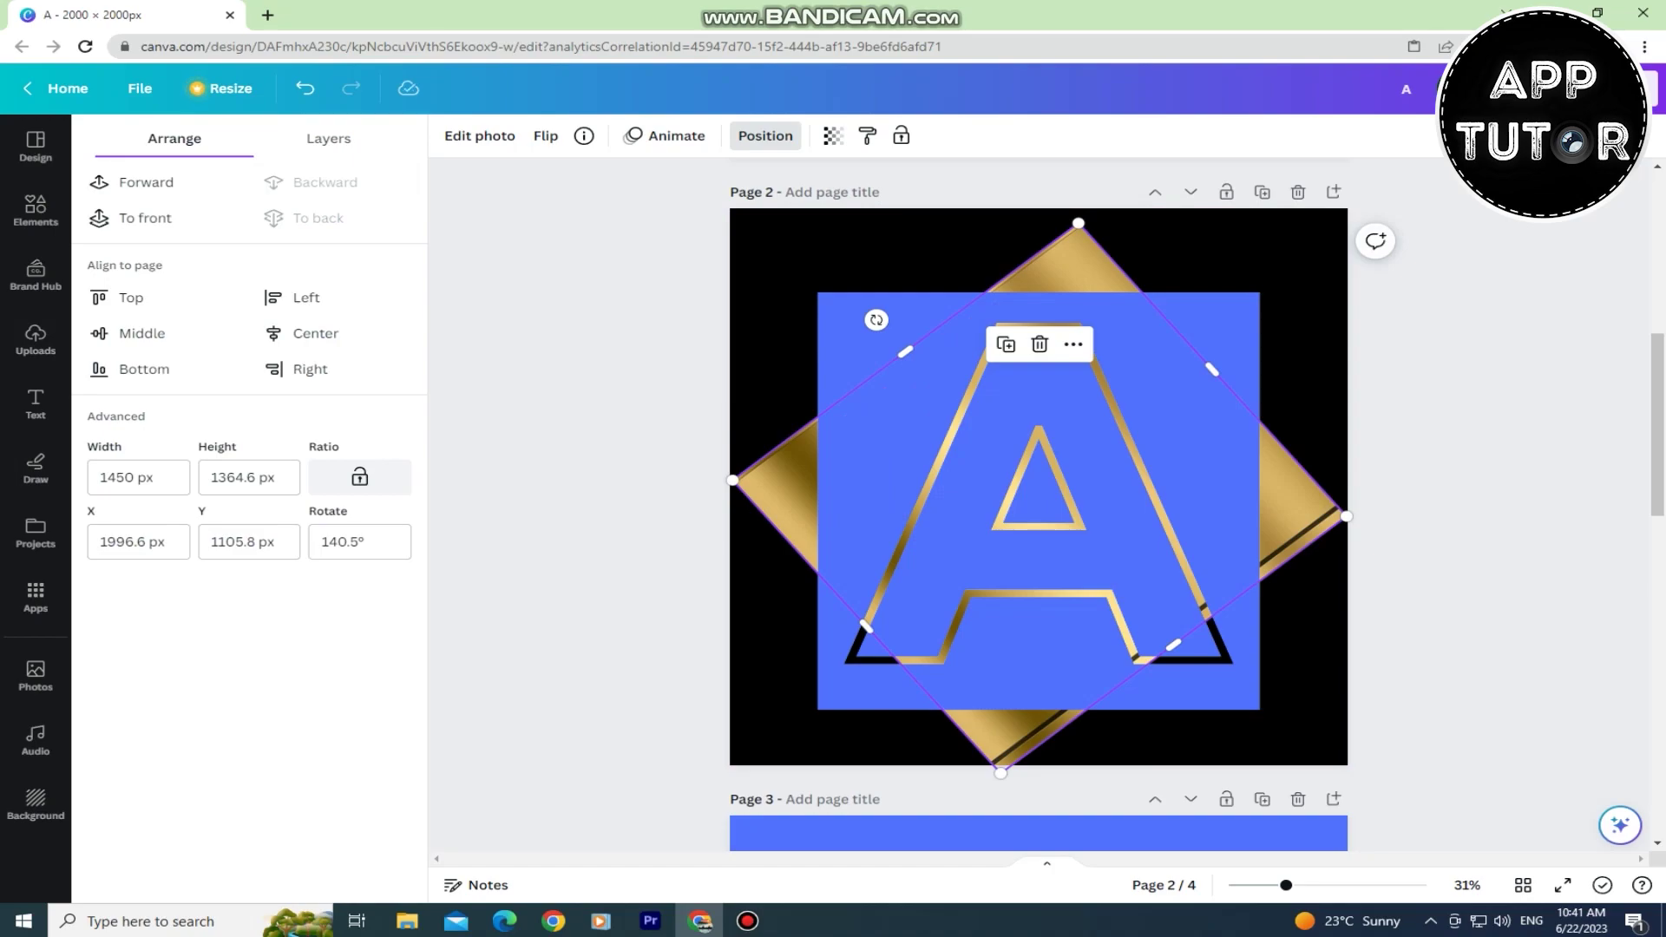
pyautogui.click(1107, 261)
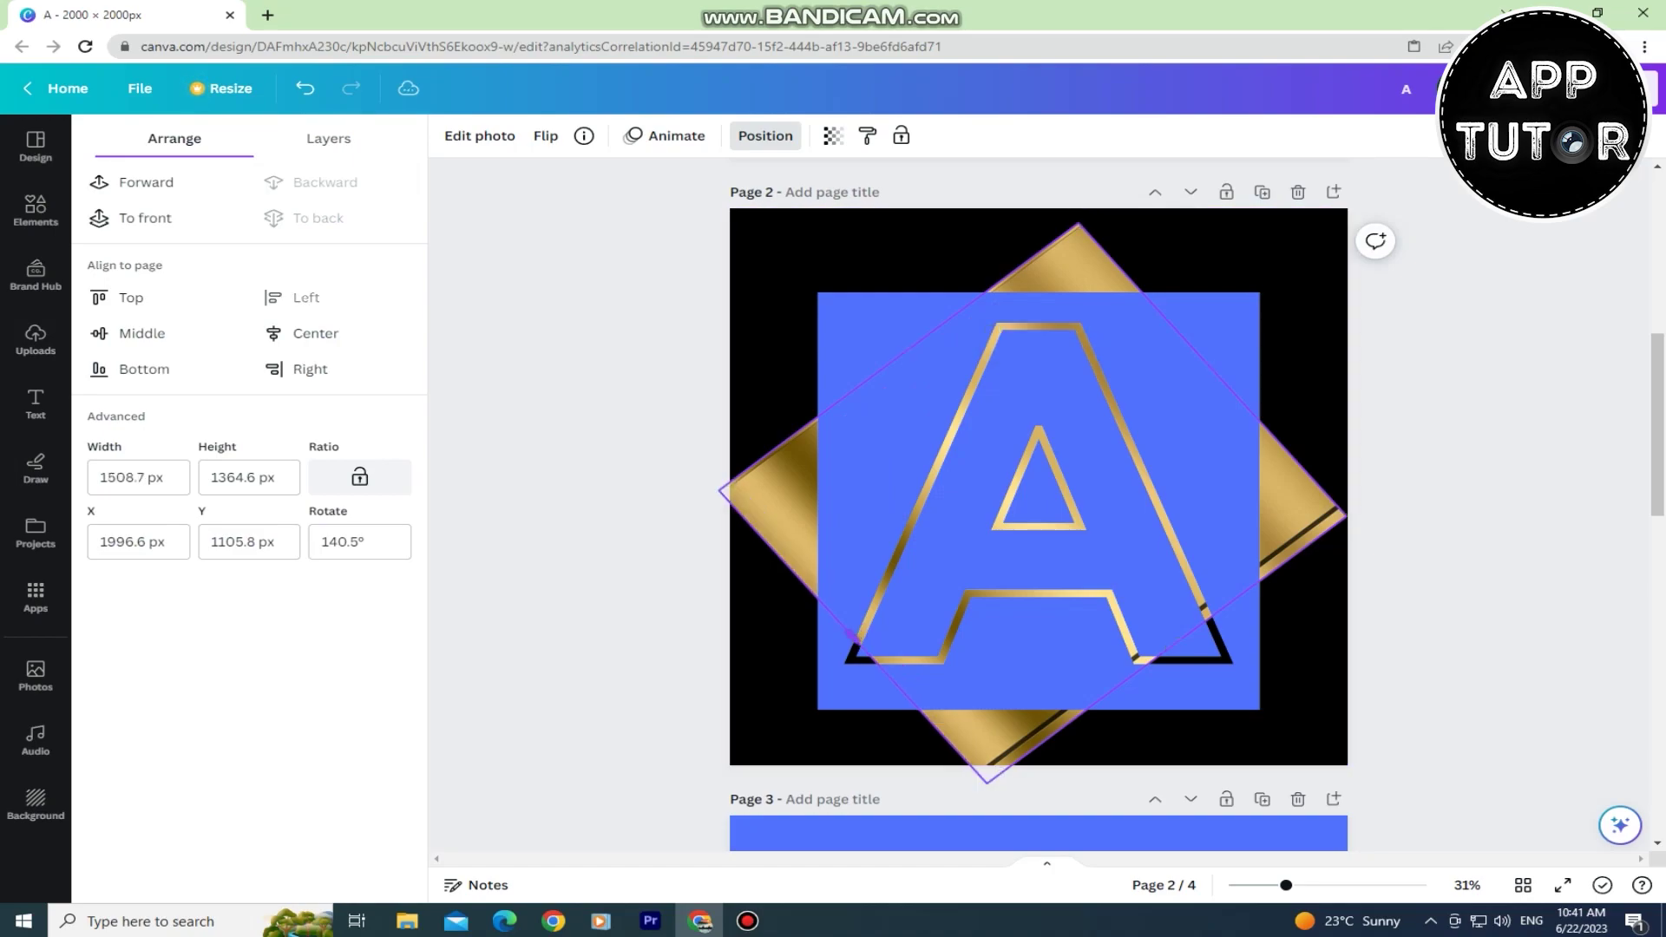
pyautogui.moveTo(1346, 516)
pyautogui.mouseDown()
pyautogui.moveTo(1255, 752)
pyautogui.moveTo(1235, 760)
pyautogui.mouseUp()
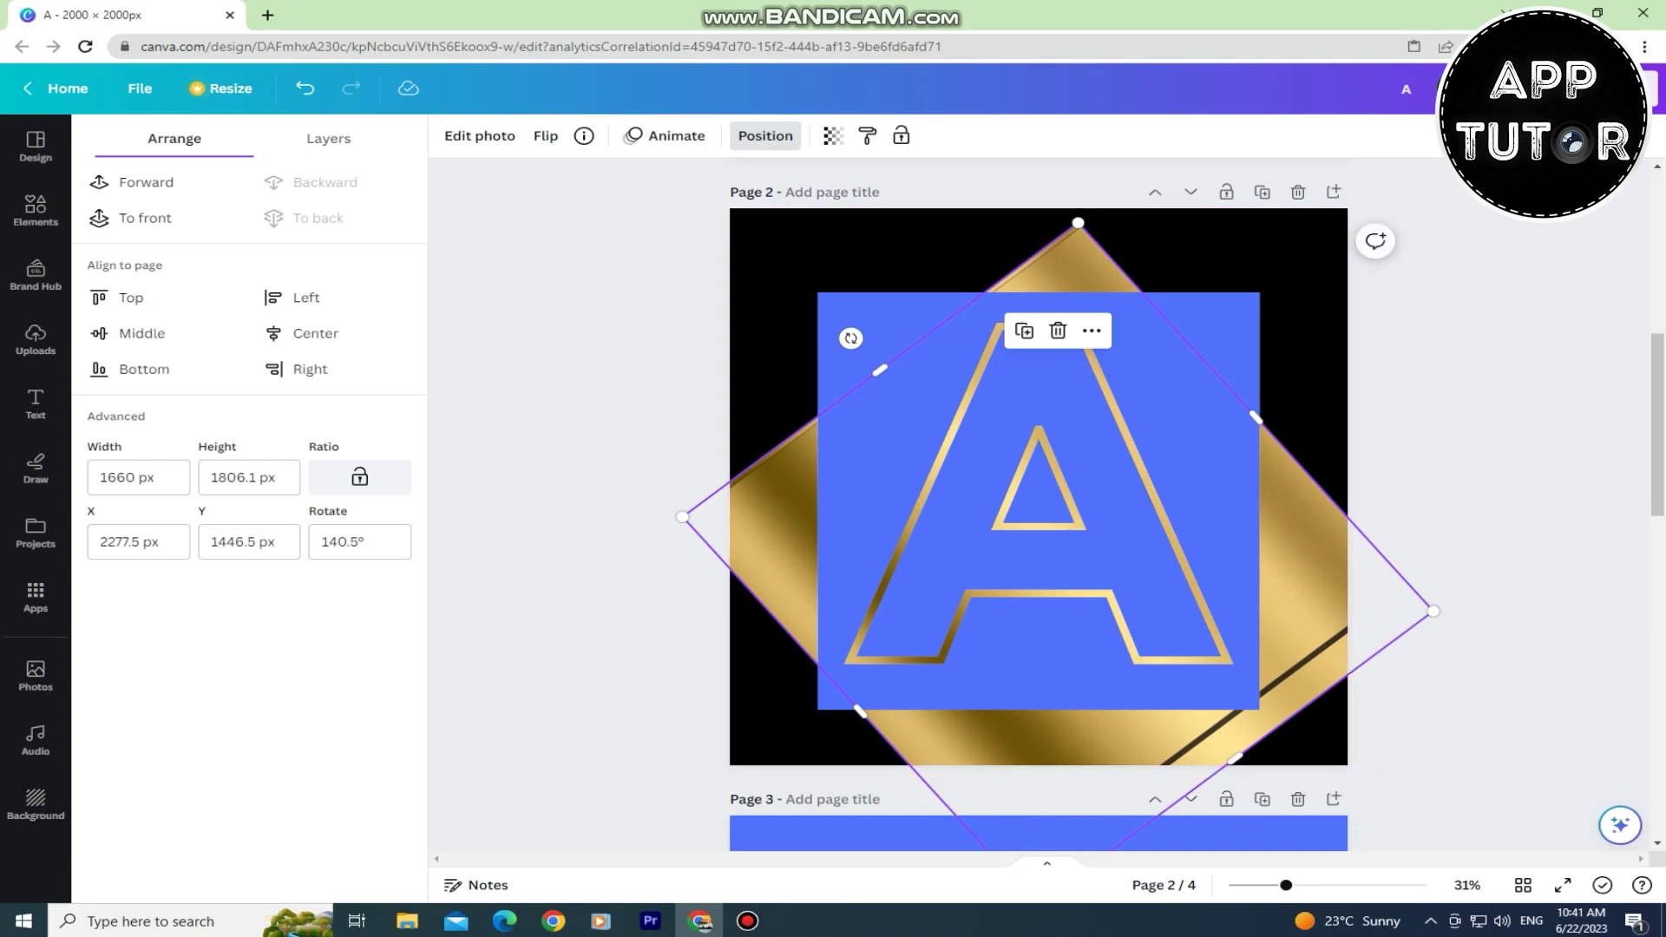
pyautogui.click(35, 341)
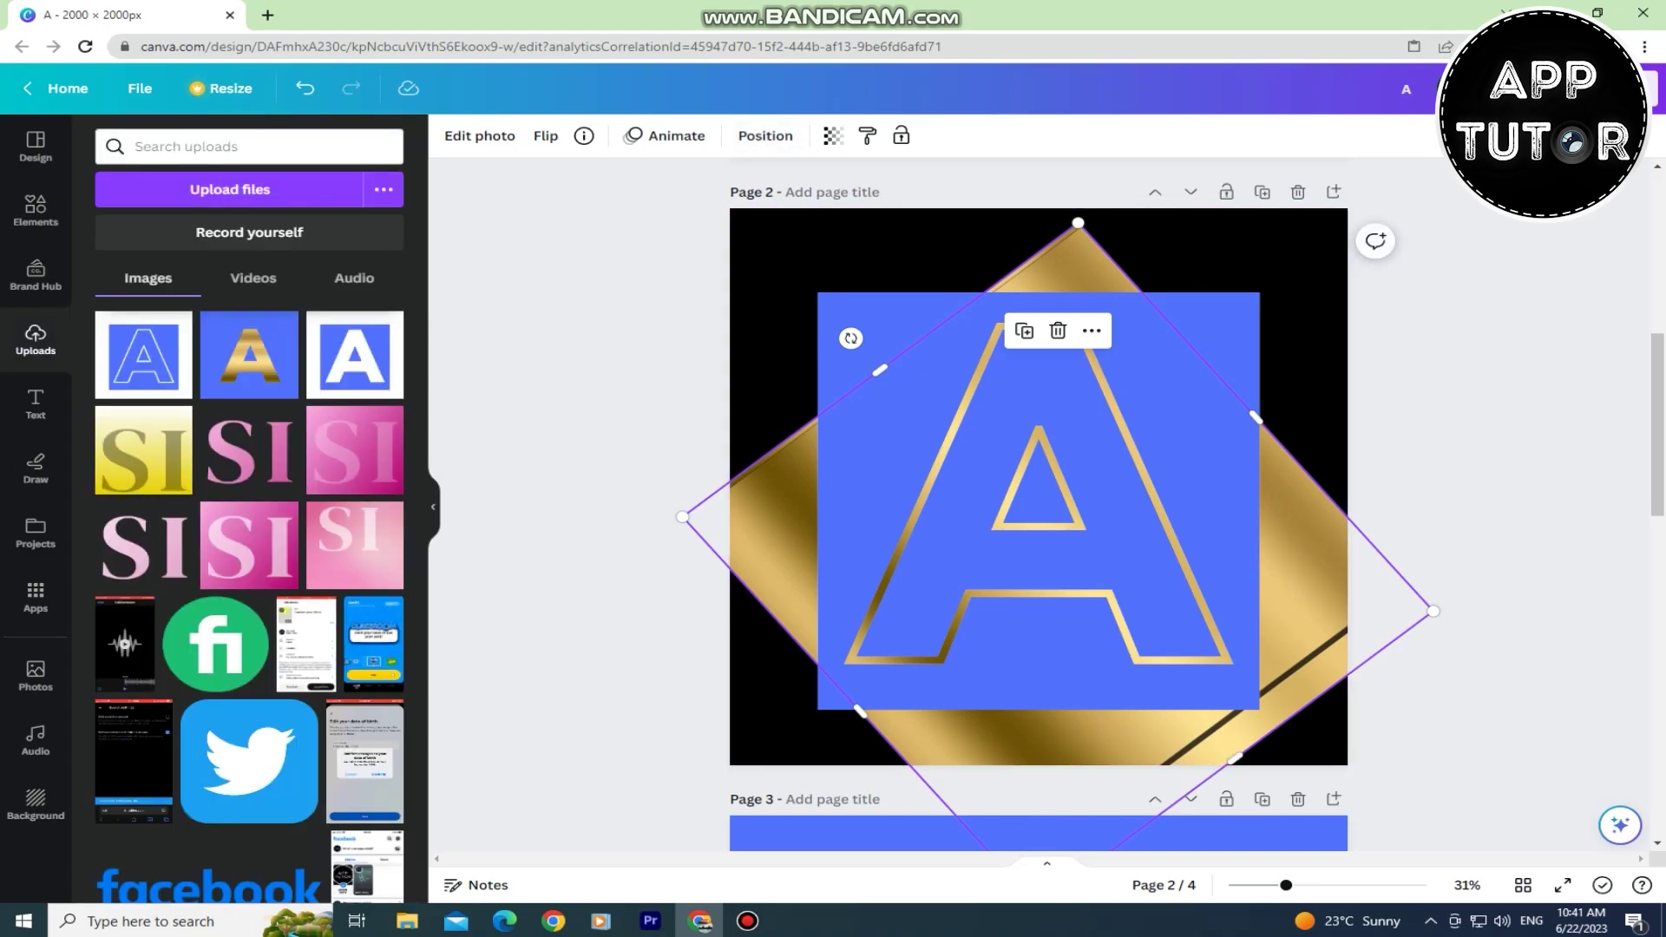
pyautogui.click(36, 209)
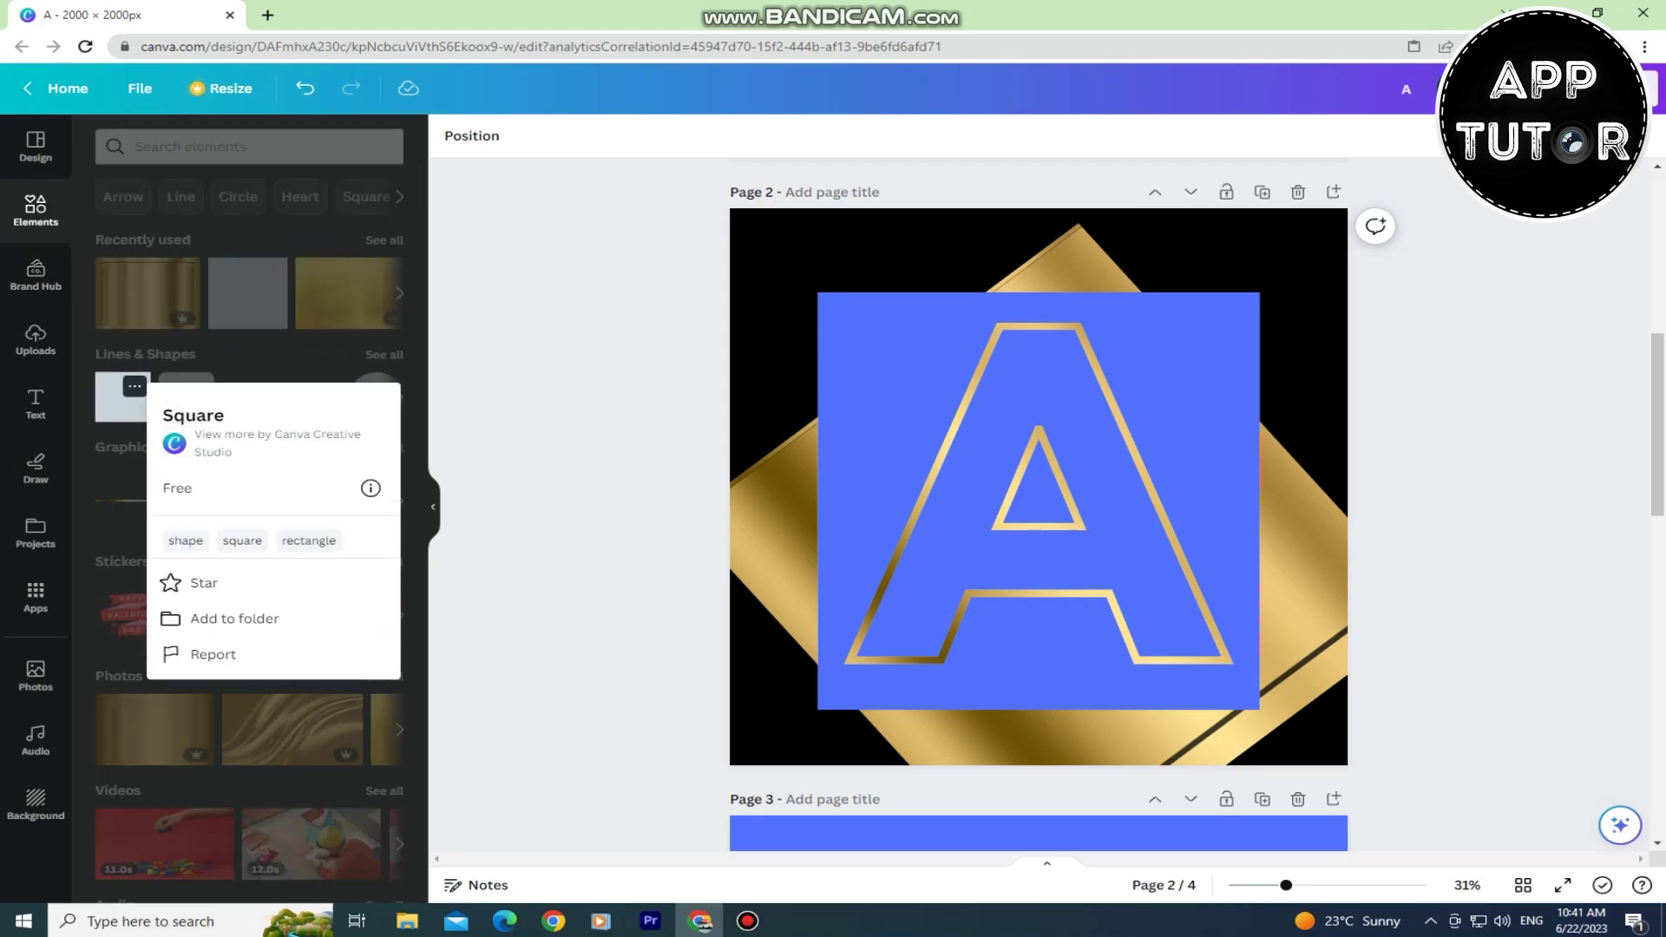
# Add a square, stretch it into a tall left-edge strip, and colour it blue
pyautogui.click(123, 396)
pyautogui.moveTo(1038, 487); pyautogui.dragTo(781, 294)
pyautogui.moveTo(846, 391); pyautogui.dragTo(828, 492)
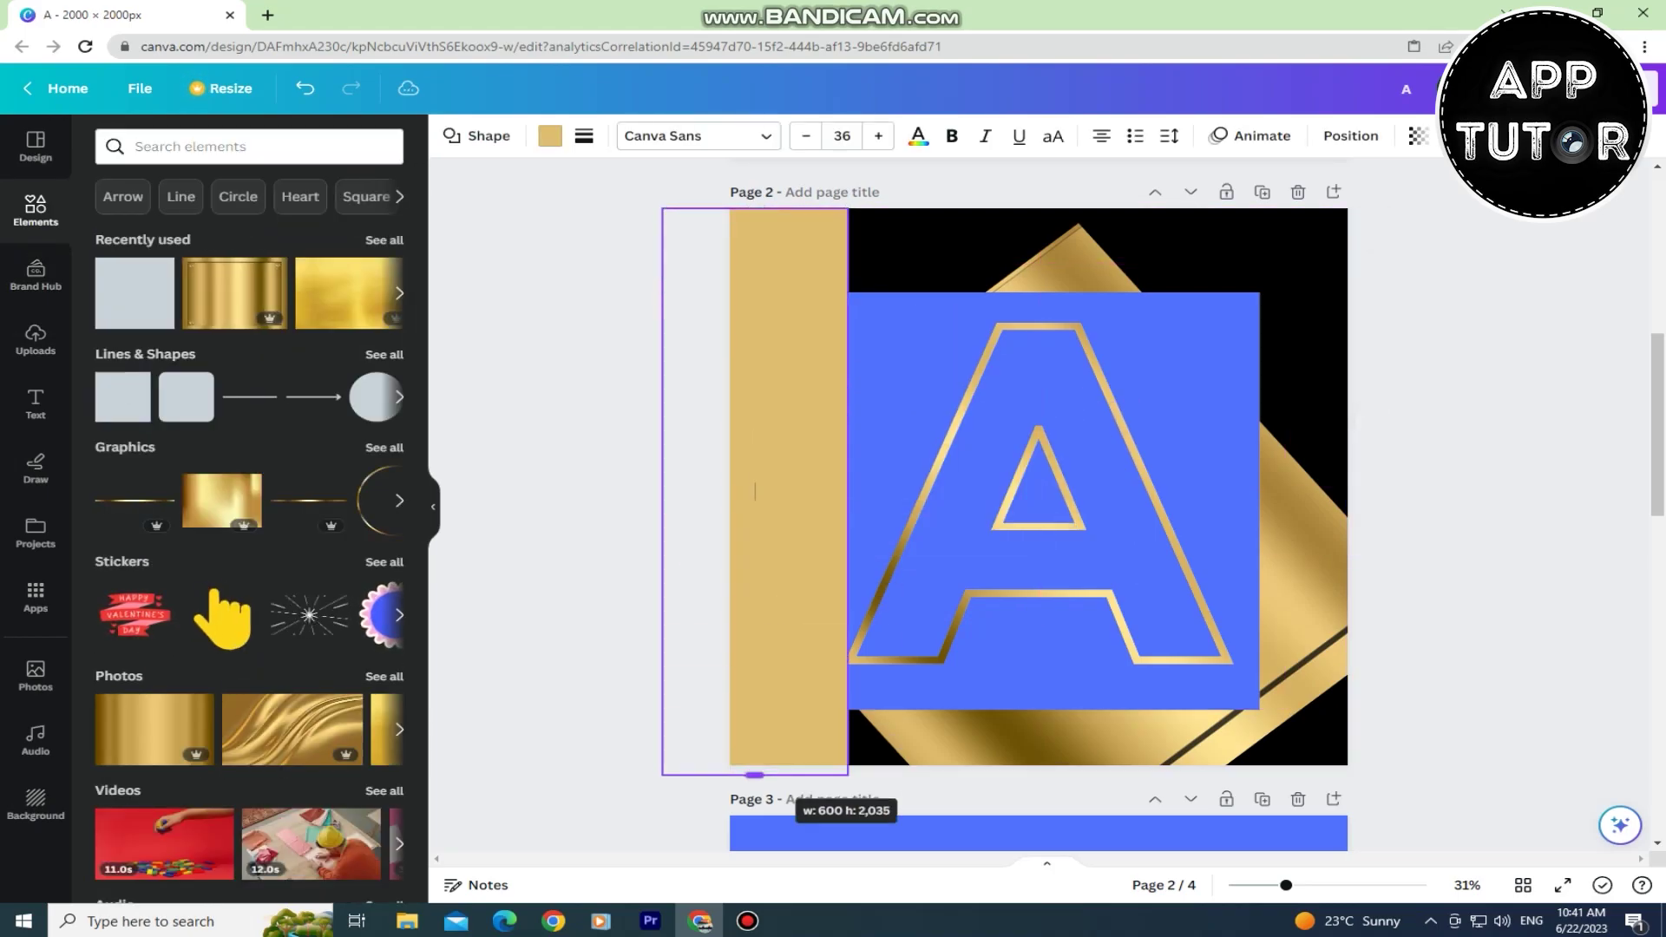
pyautogui.click(549, 135)
pyautogui.click(274, 279)
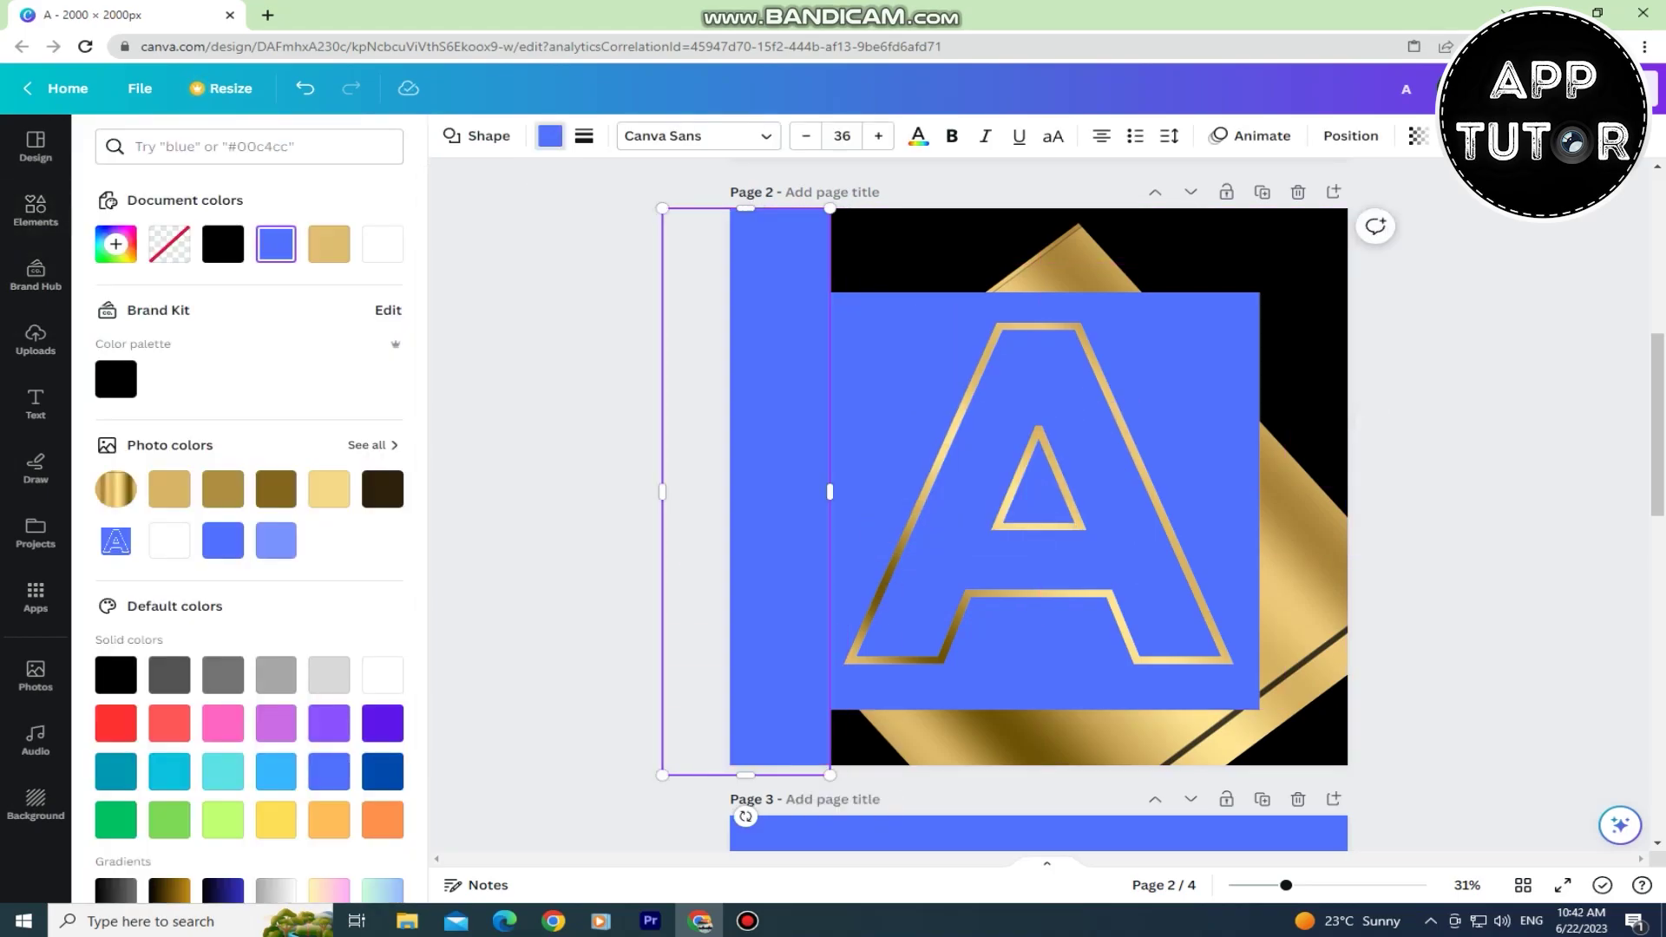
pyautogui.press('Escape')
# Cover the right, top and bottom black edges with blue strips
pyautogui.moveTo(781, 492); pyautogui.dragTo(1289, 492)
pyautogui.moveTo(1374, 227); pyautogui.dragTo(1497, 521)
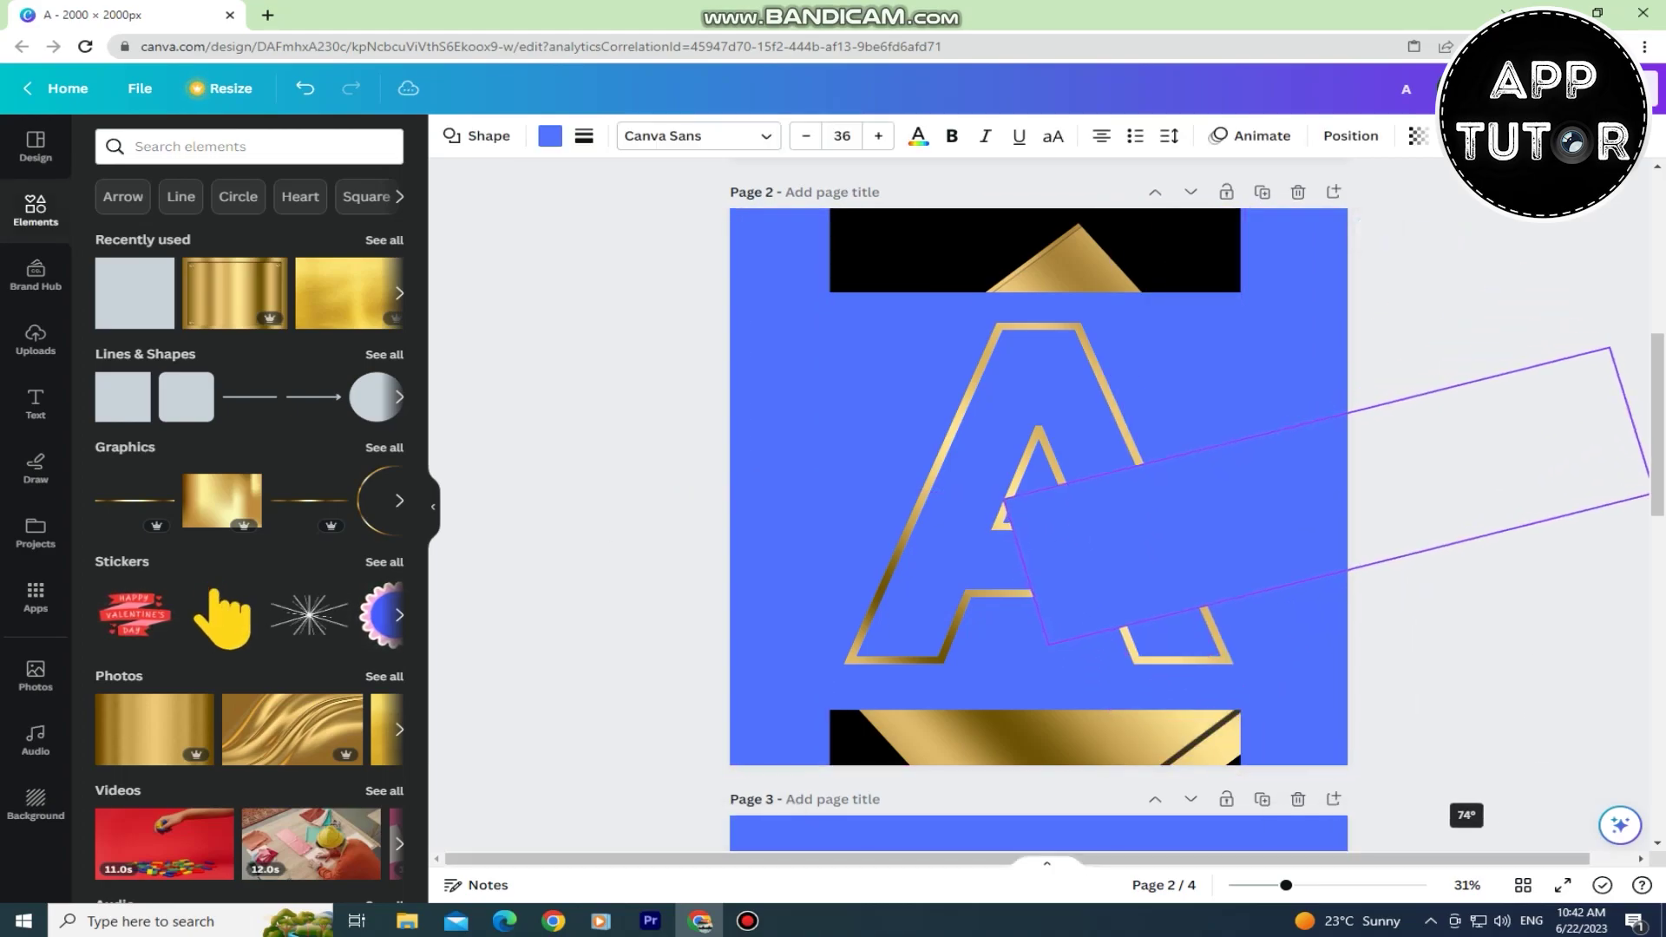
pyautogui.moveTo(1301, 493)
pyautogui.mouseDown()
pyautogui.moveTo(1015, 729)
pyautogui.moveTo(989, 260)
pyautogui.mouseUp()
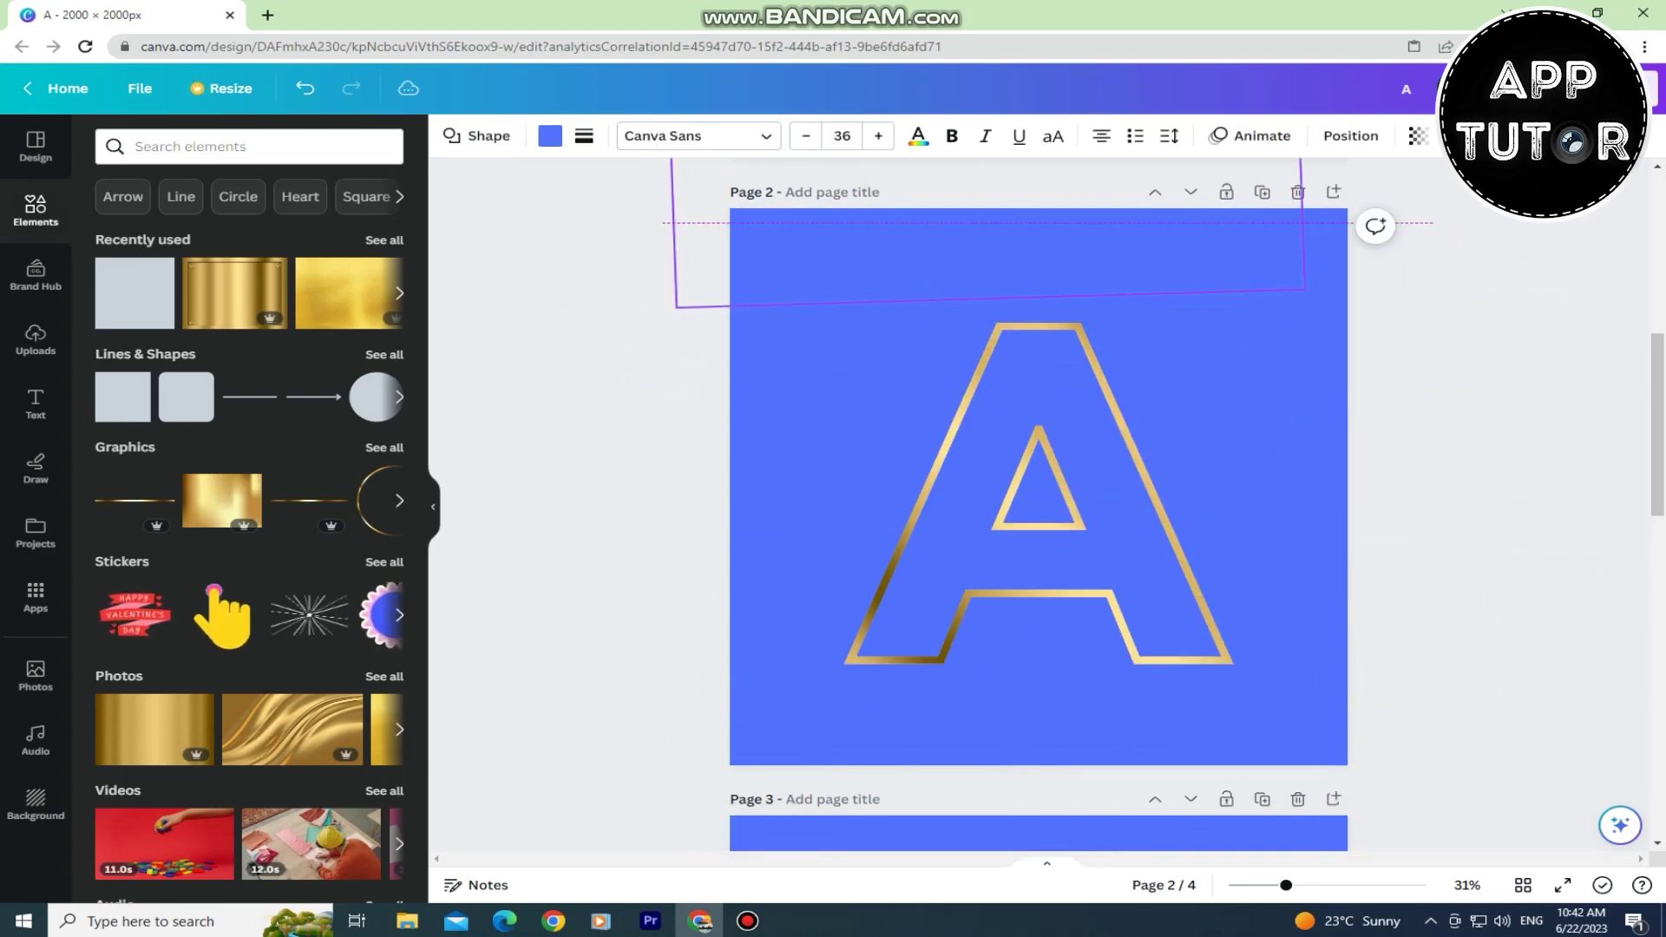
pyautogui.click(1613, 89)
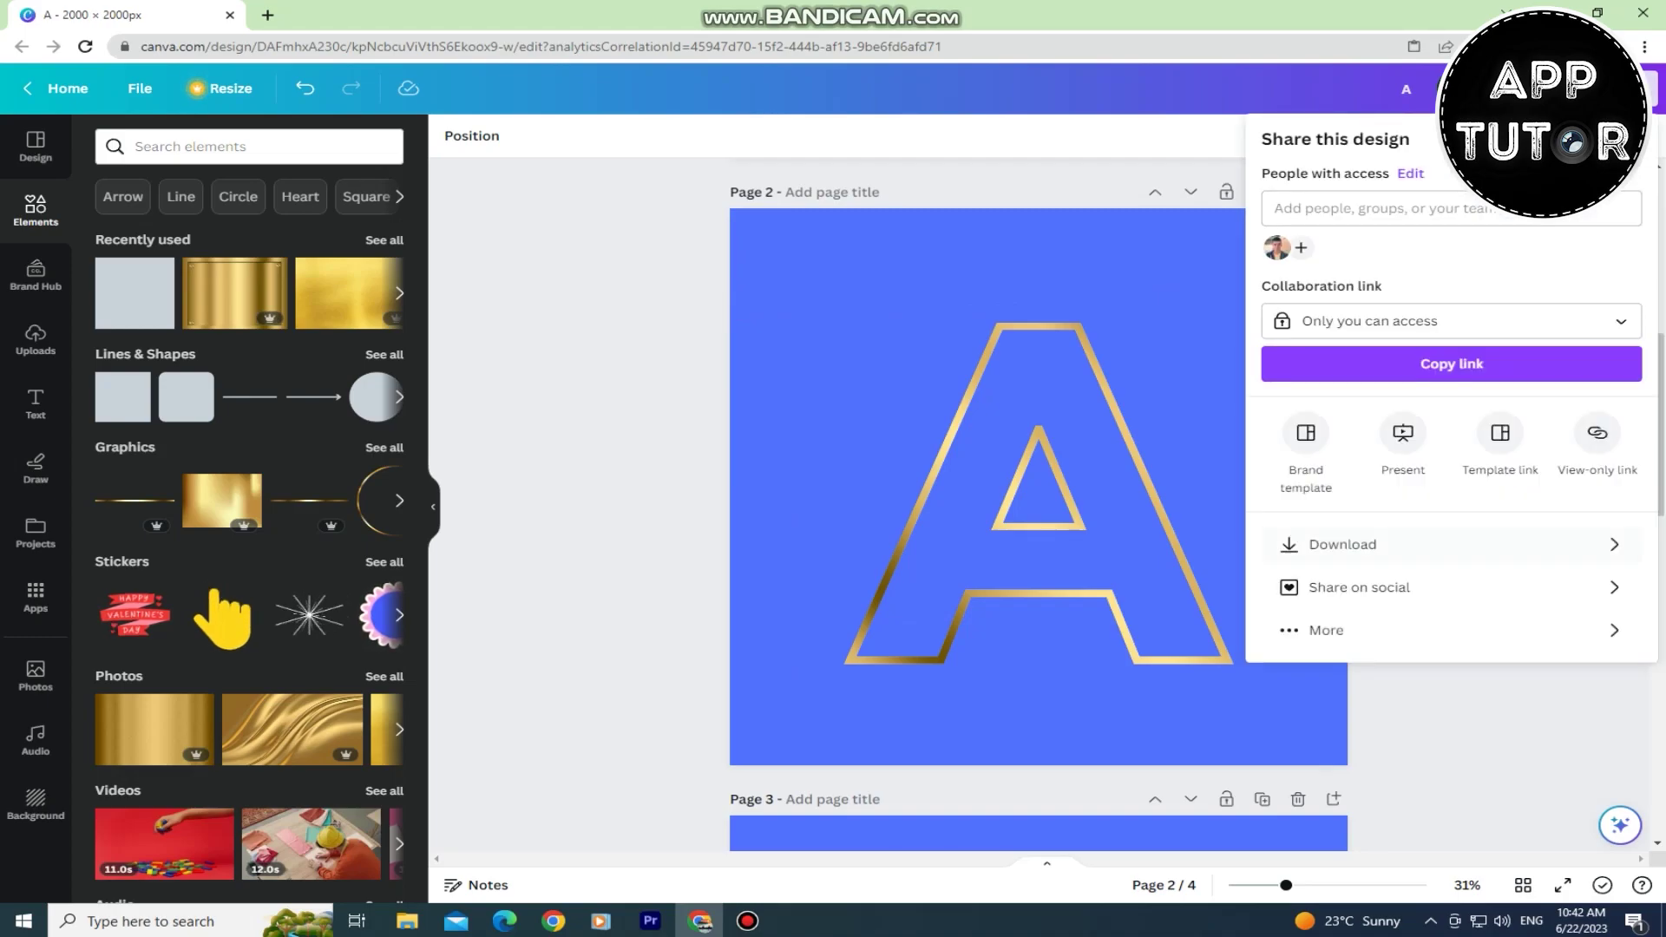
# Download only page 2 of the design as a PNG
pyautogui.click(1444, 544)
pyautogui.click(1450, 414)
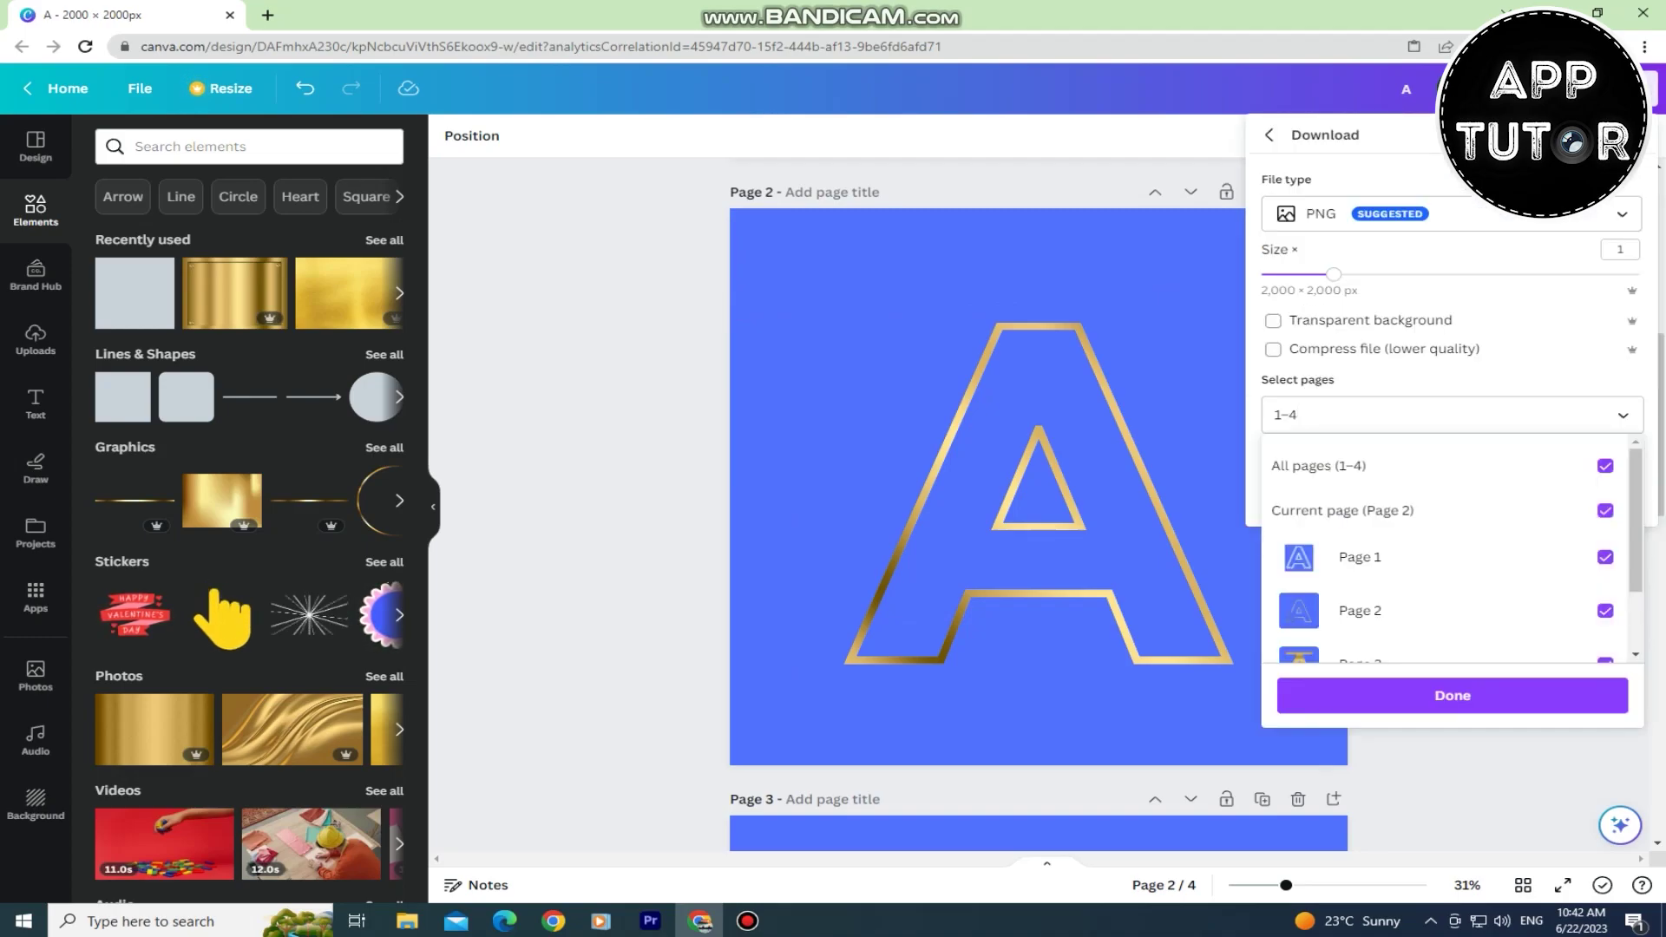
pyautogui.click(1605, 556)
pyautogui.scroll(-2, 1445, 572)
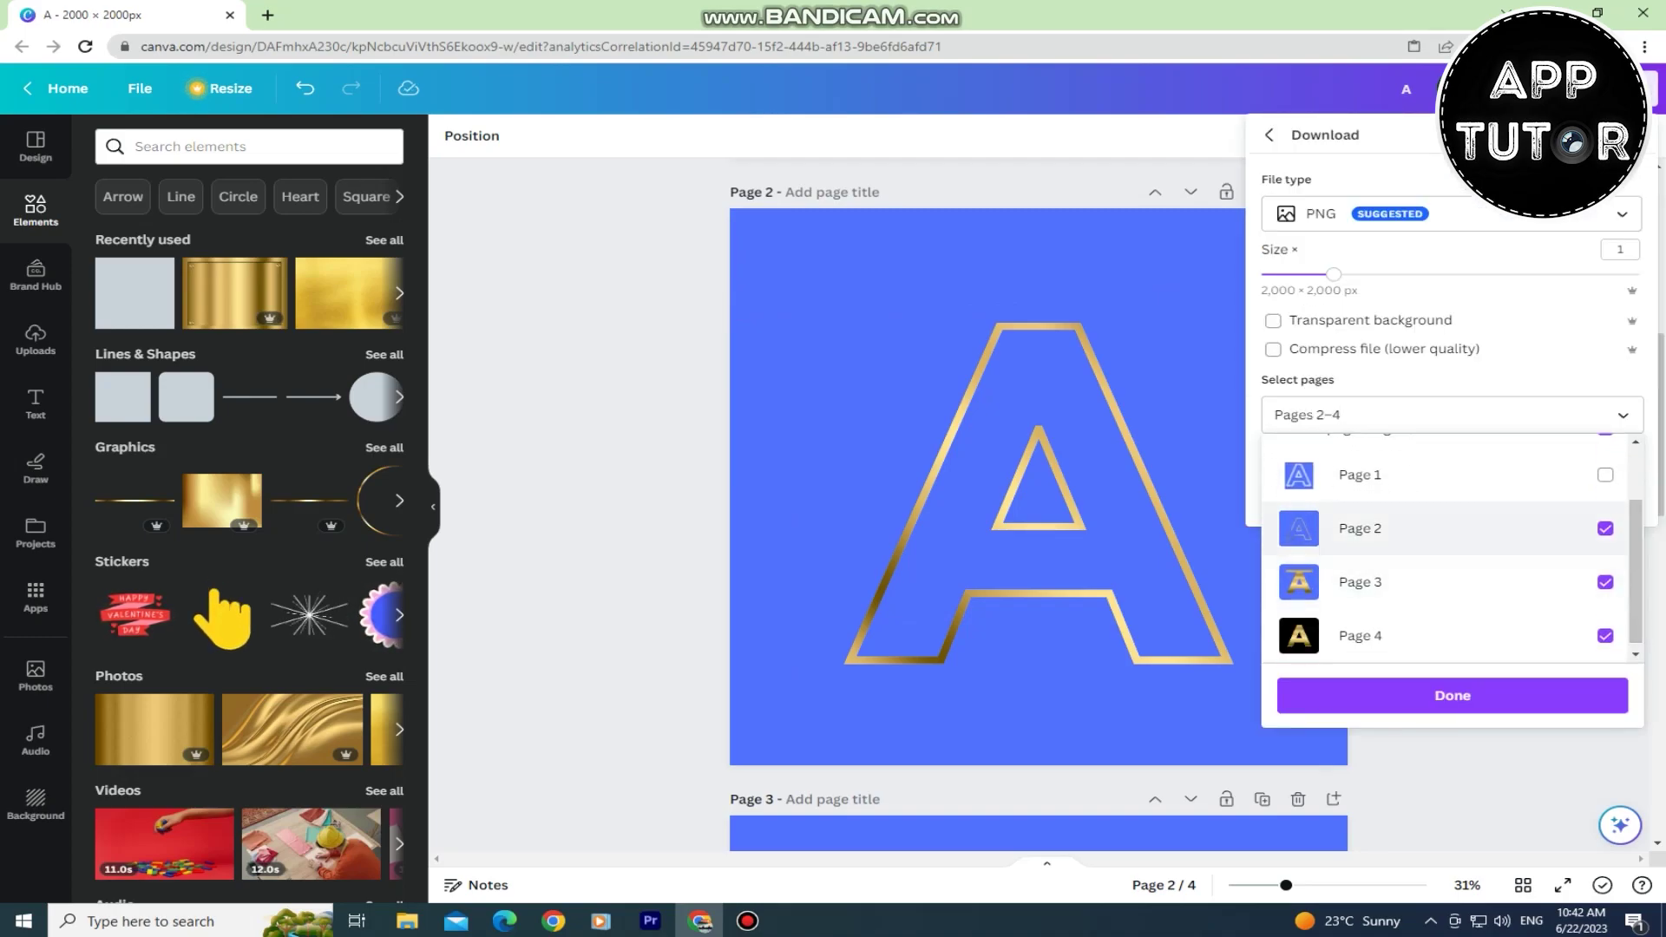
pyautogui.click(1604, 582)
pyautogui.click(1604, 635)
pyautogui.click(1450, 695)
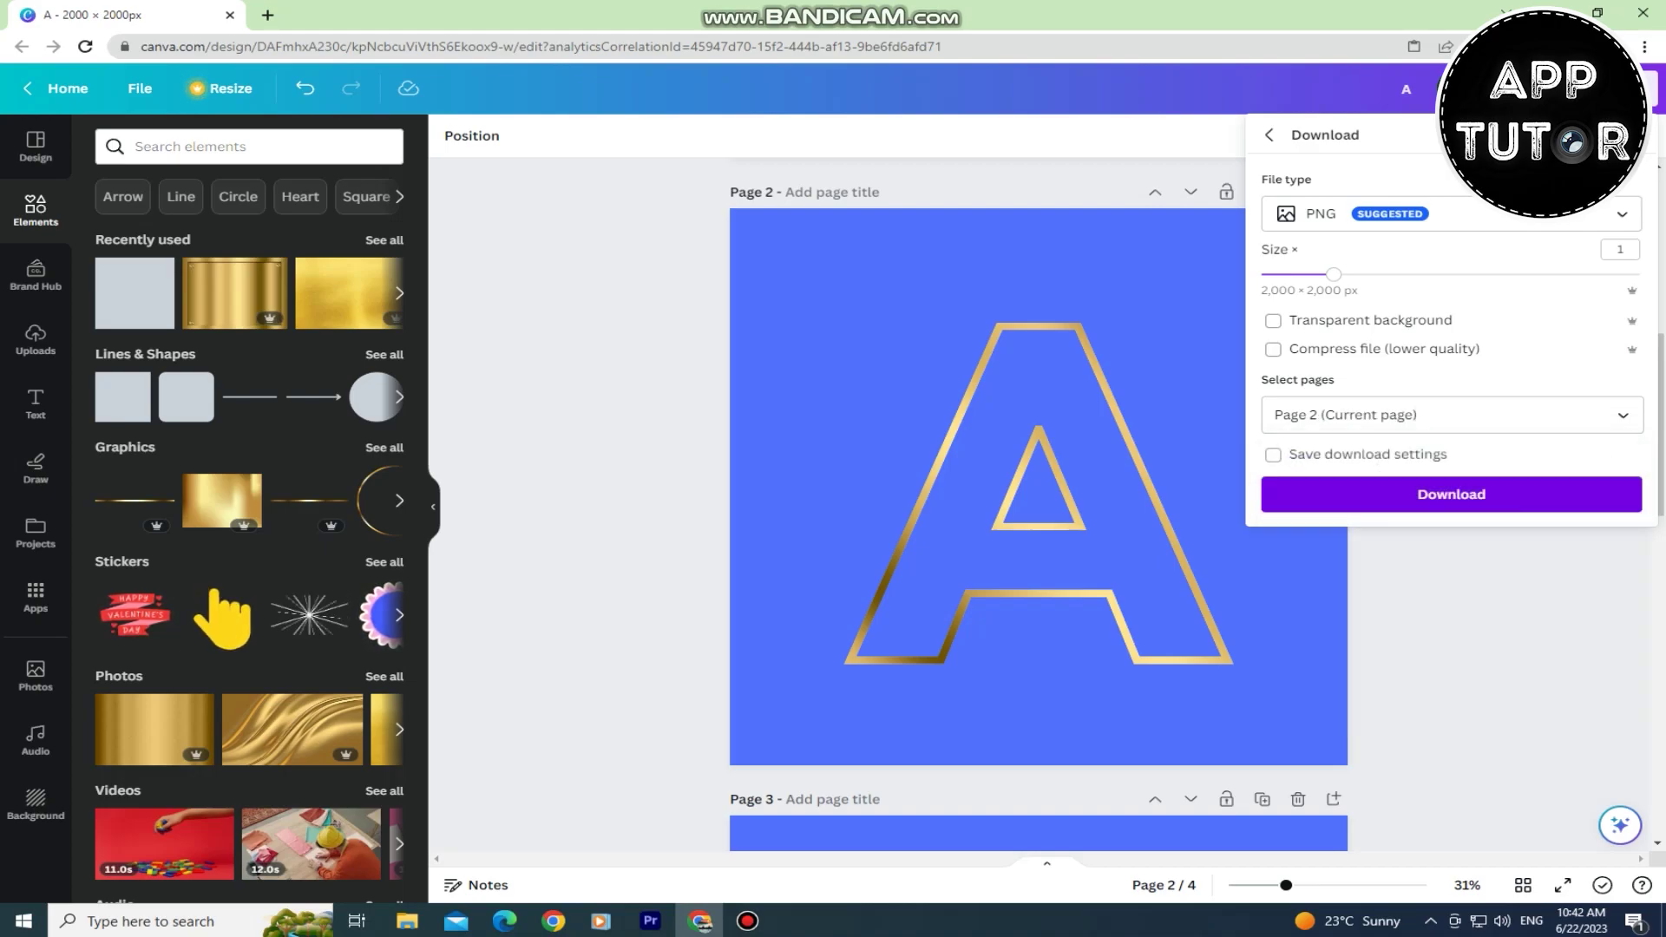
pyautogui.click(1451, 496)
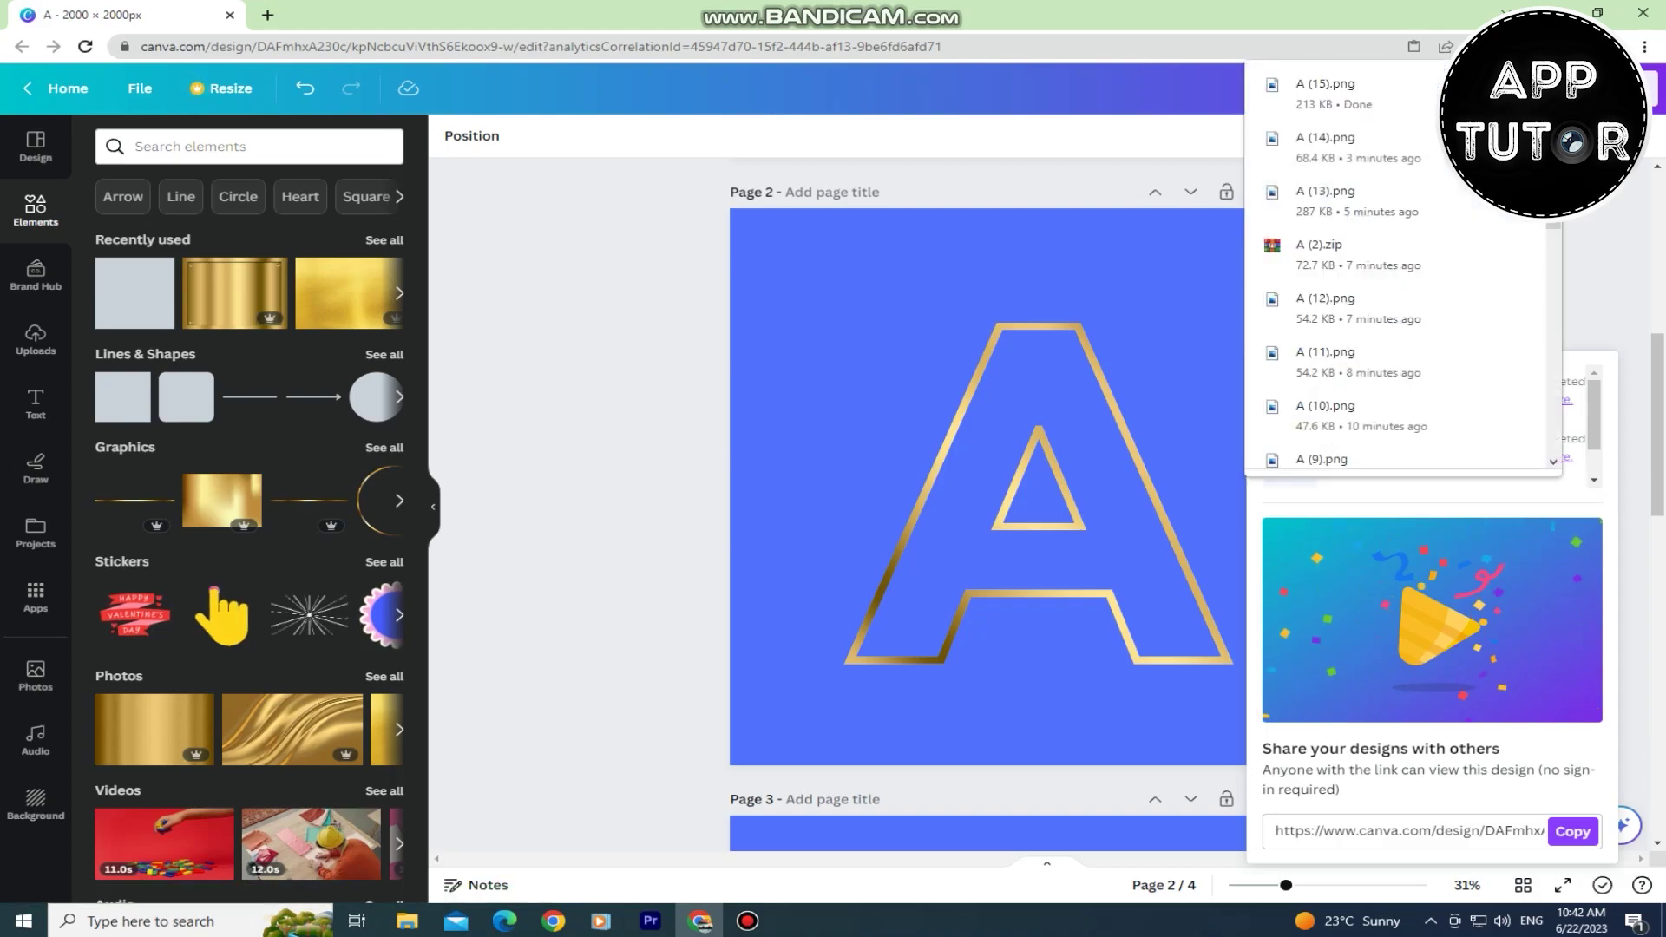
# Upload the downloaded page 2 PNG into the design's Uploads
pyautogui.click(35, 341)
pyautogui.click(229, 189)
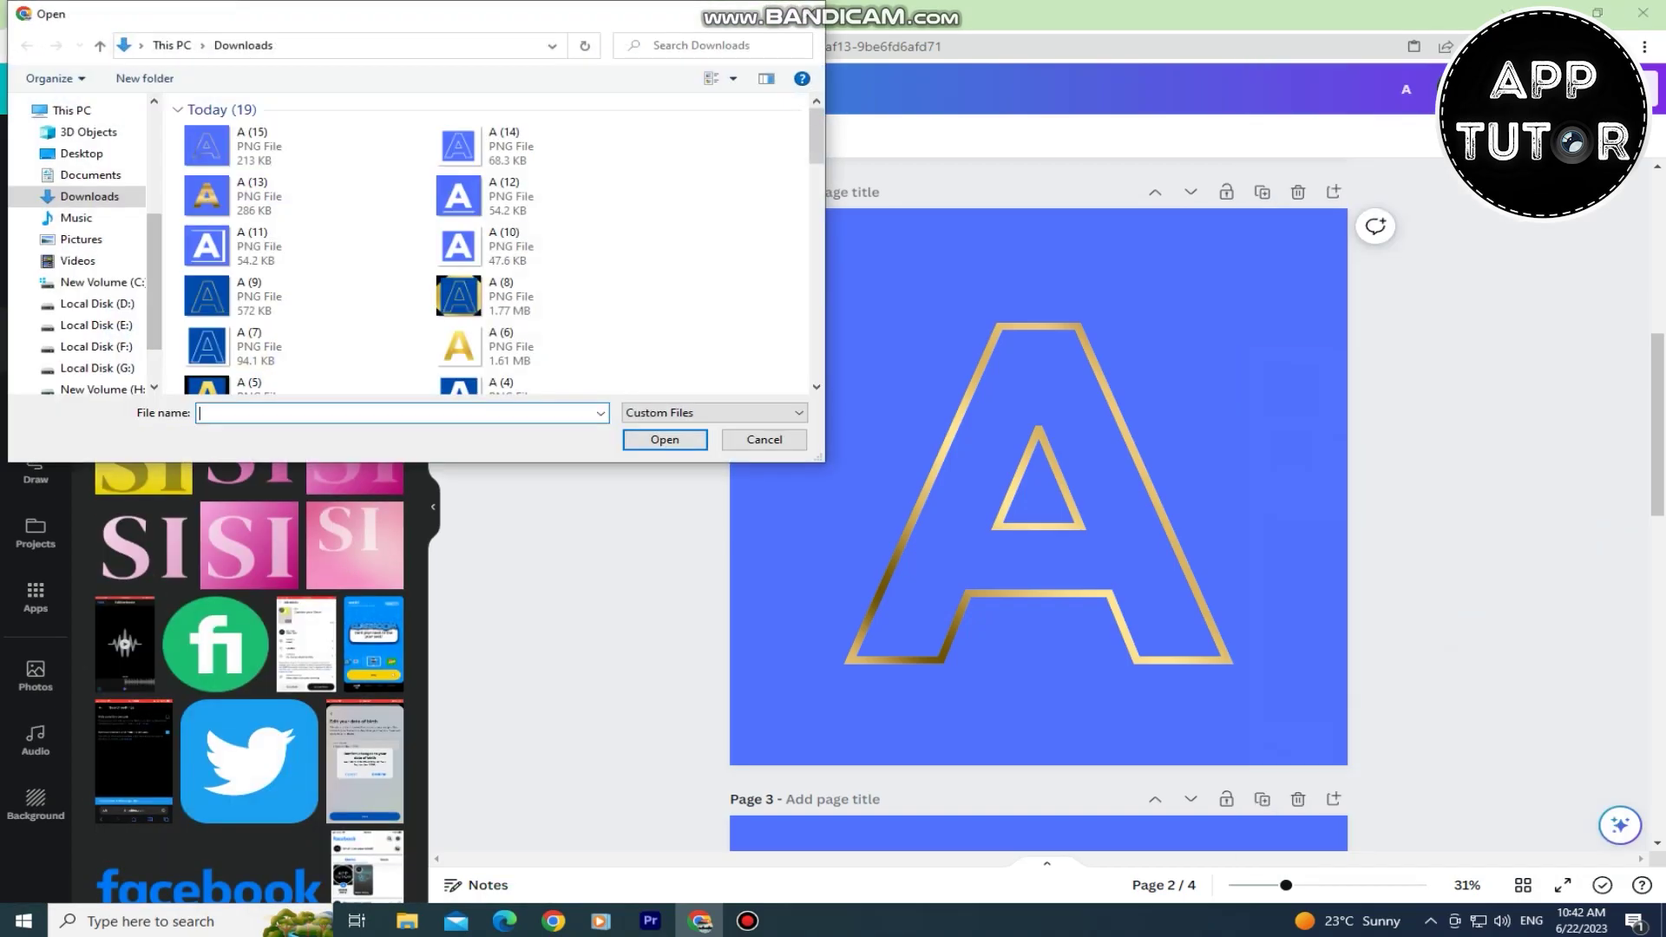
pyautogui.doubleClick(215, 415)
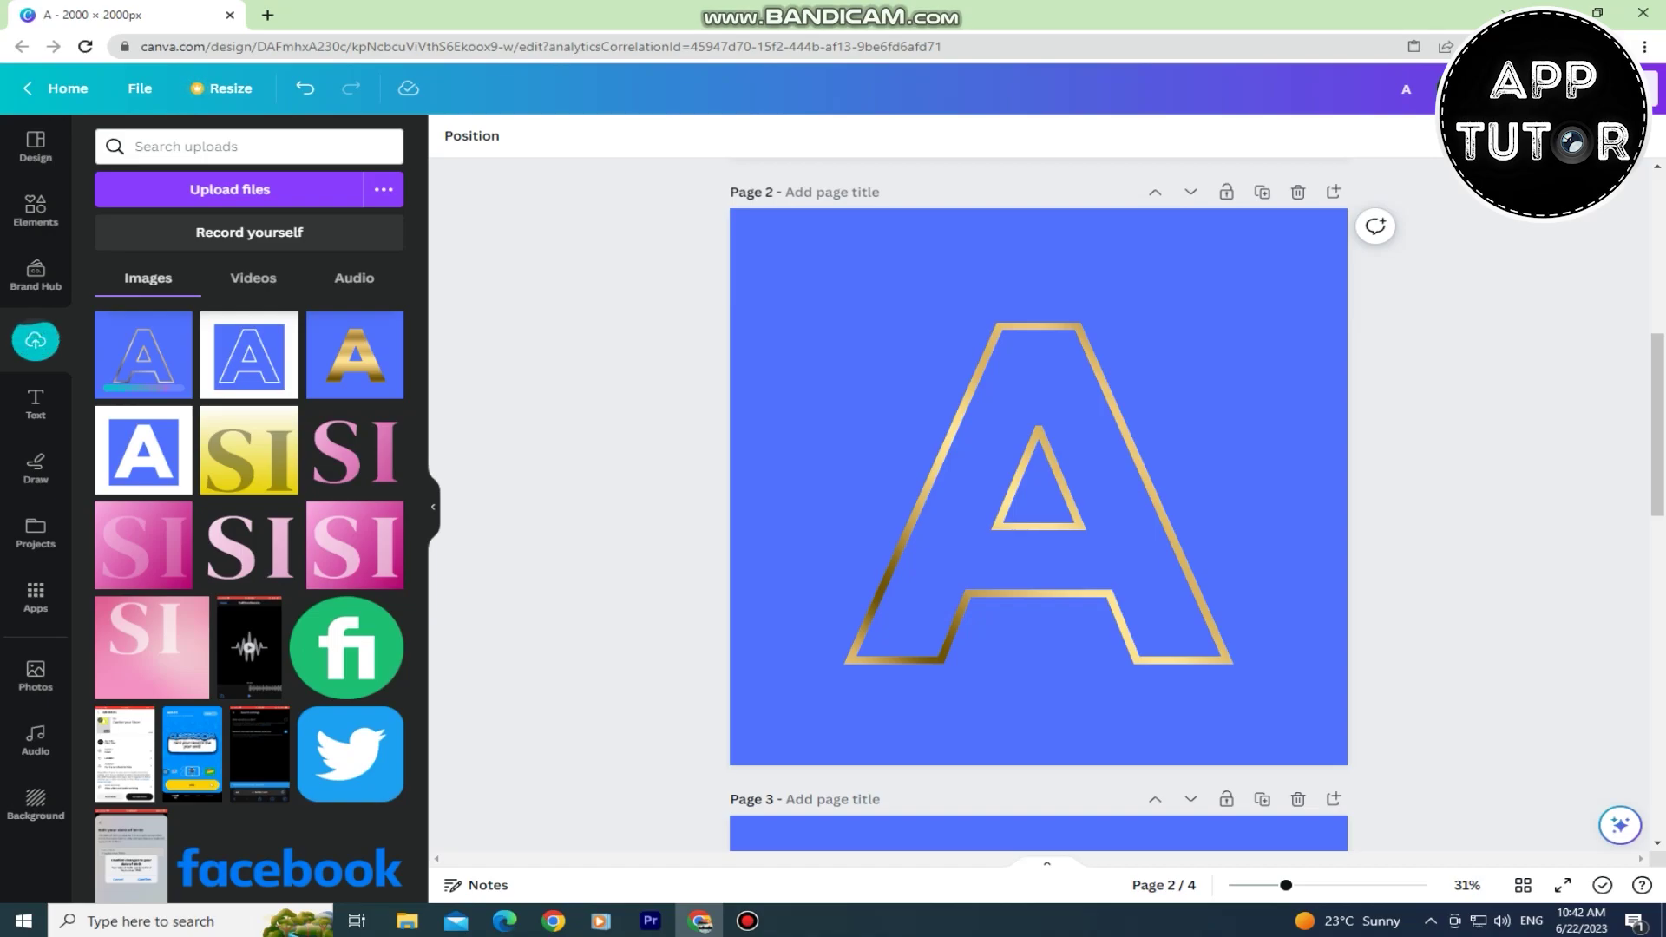
pyautogui.scroll(-5, 1038, 520)
pyautogui.scroll(-5, 1039, 520)
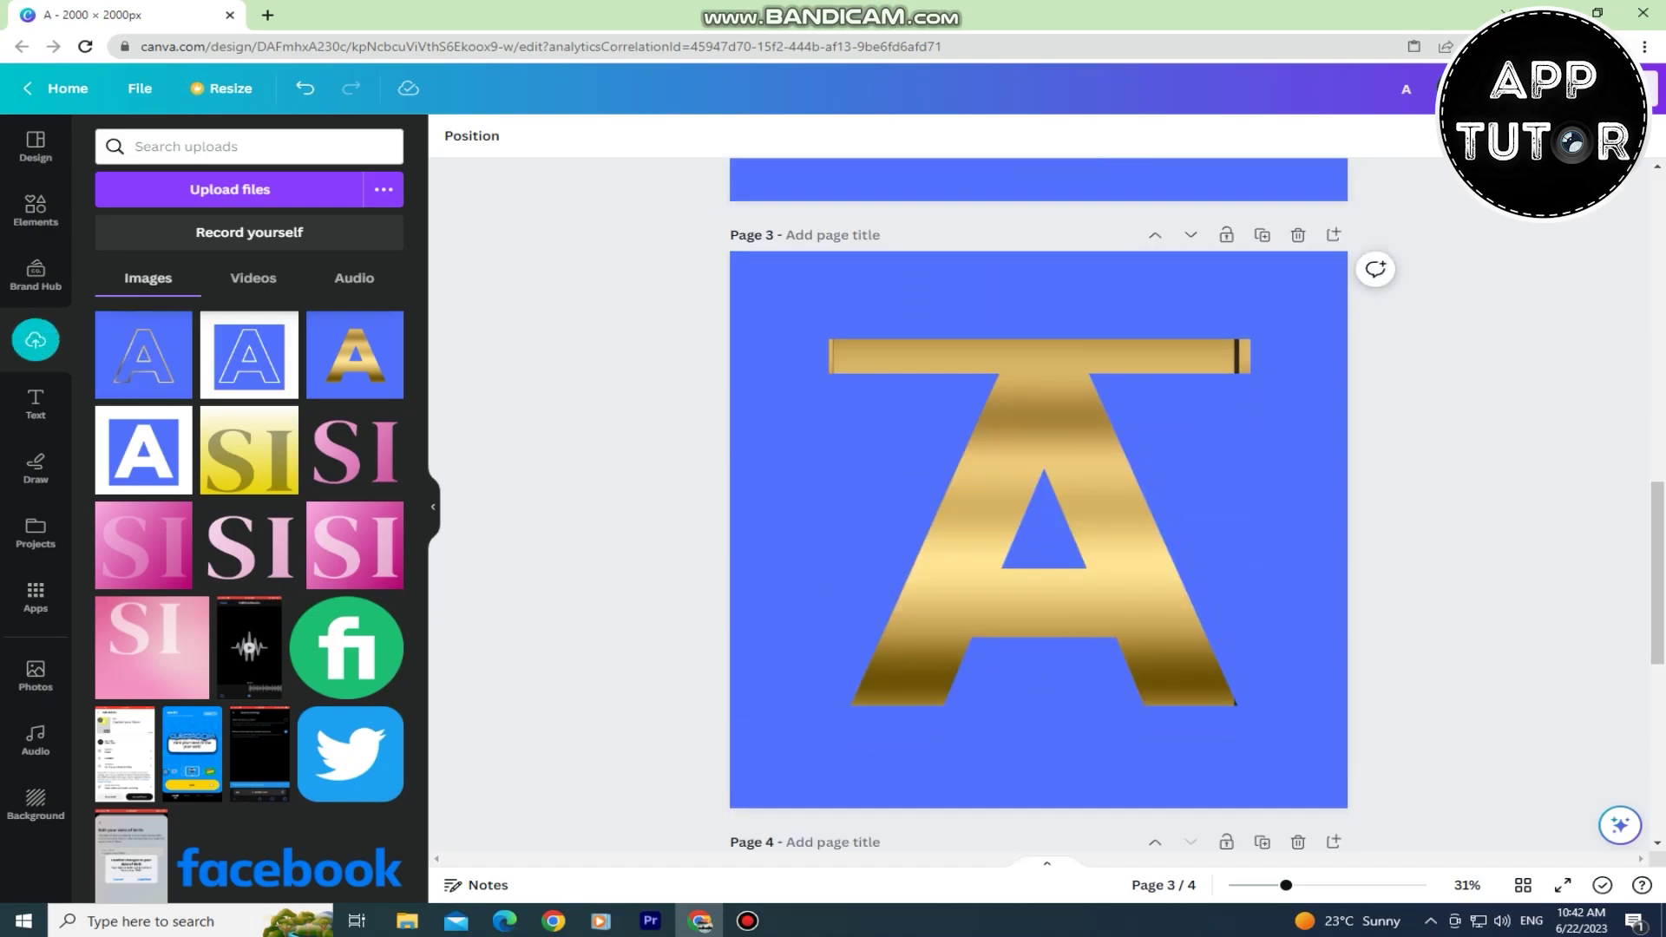
pyautogui.scroll(-3, 1039, 520)
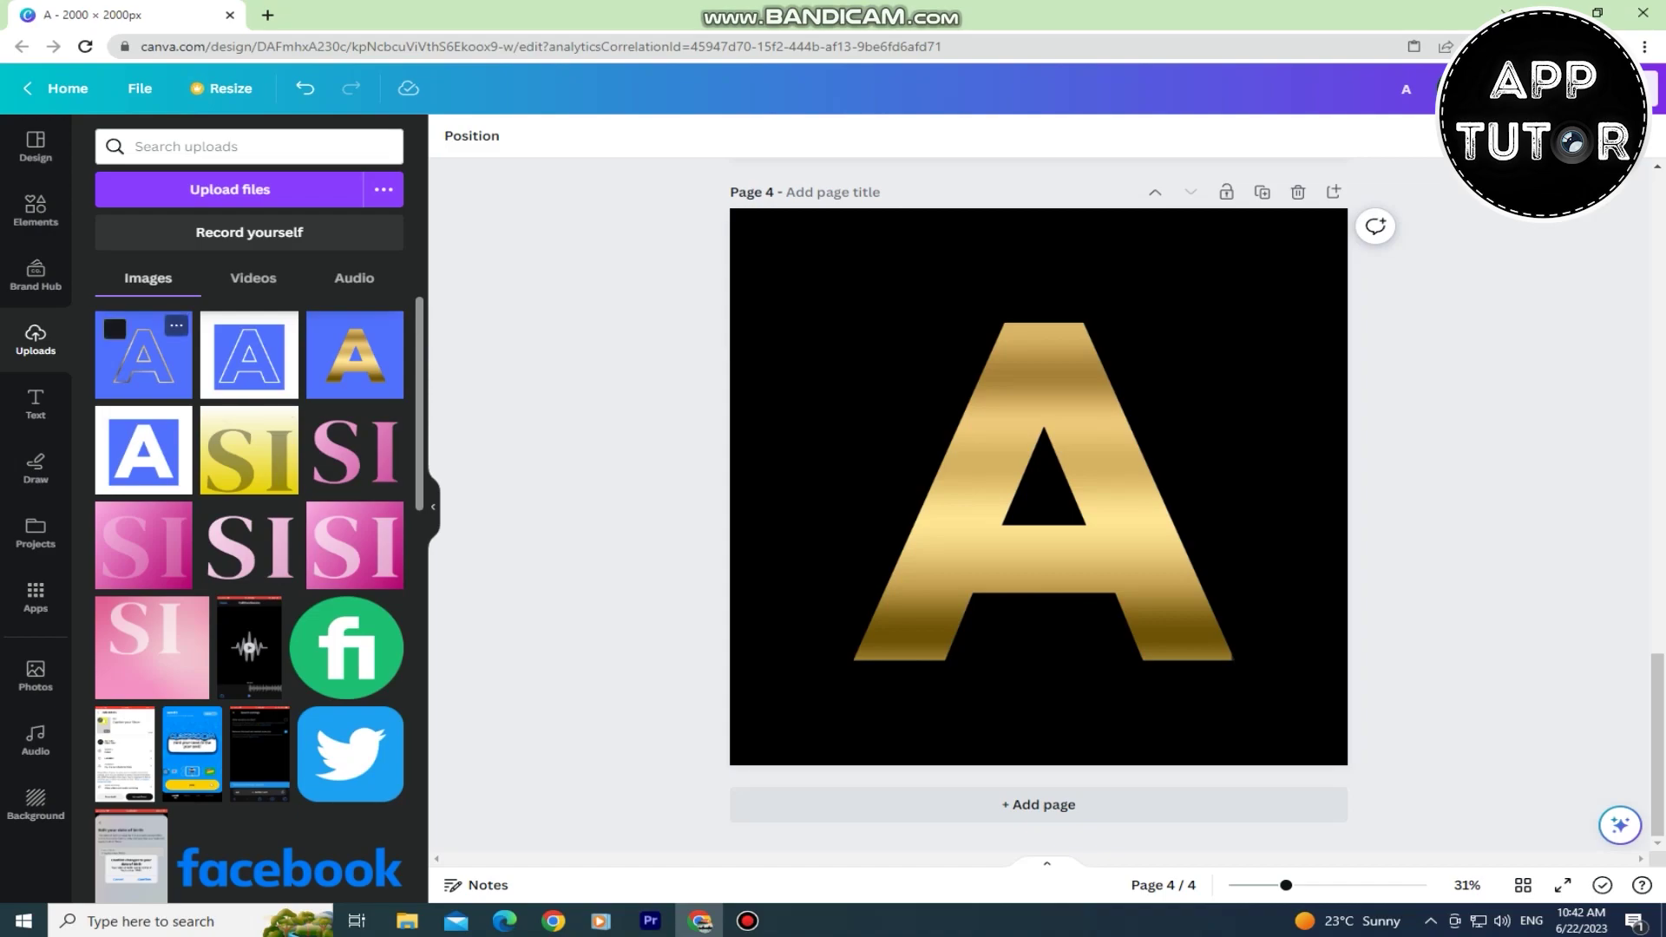
# Place the uploaded outline A on page 4, stretch it to fill, and remove its blue background
pyautogui.click(143, 355)
pyautogui.moveTo(1038, 494); pyautogui.dragTo(976, 430)
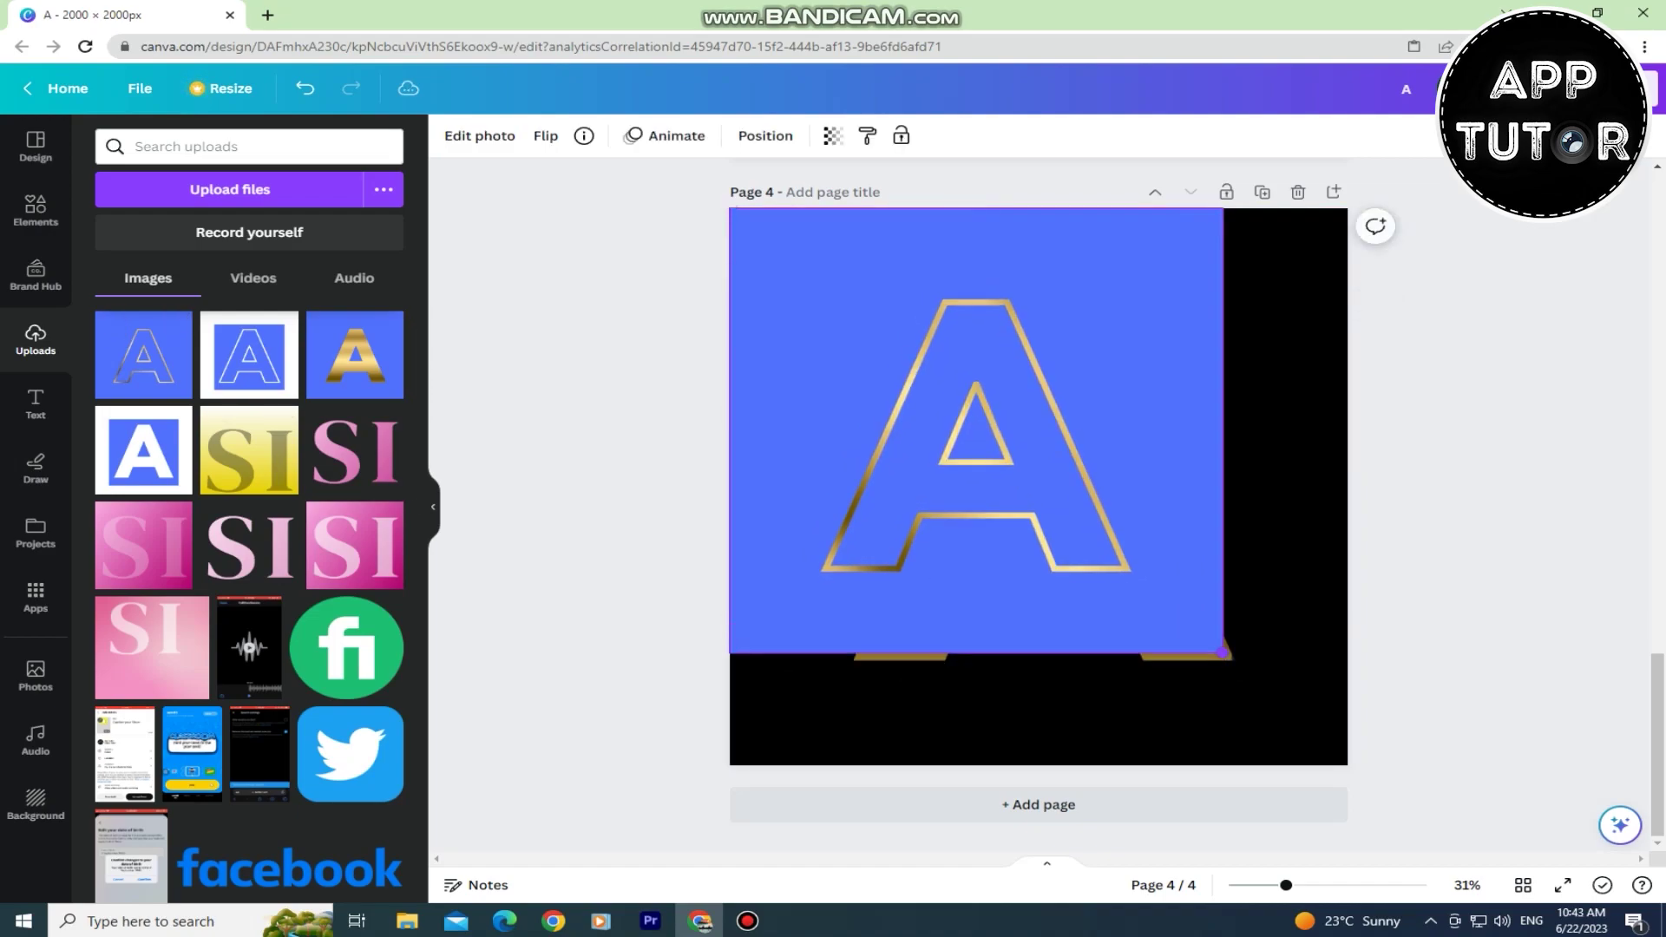
pyautogui.moveTo(1224, 651); pyautogui.dragTo(1347, 765)
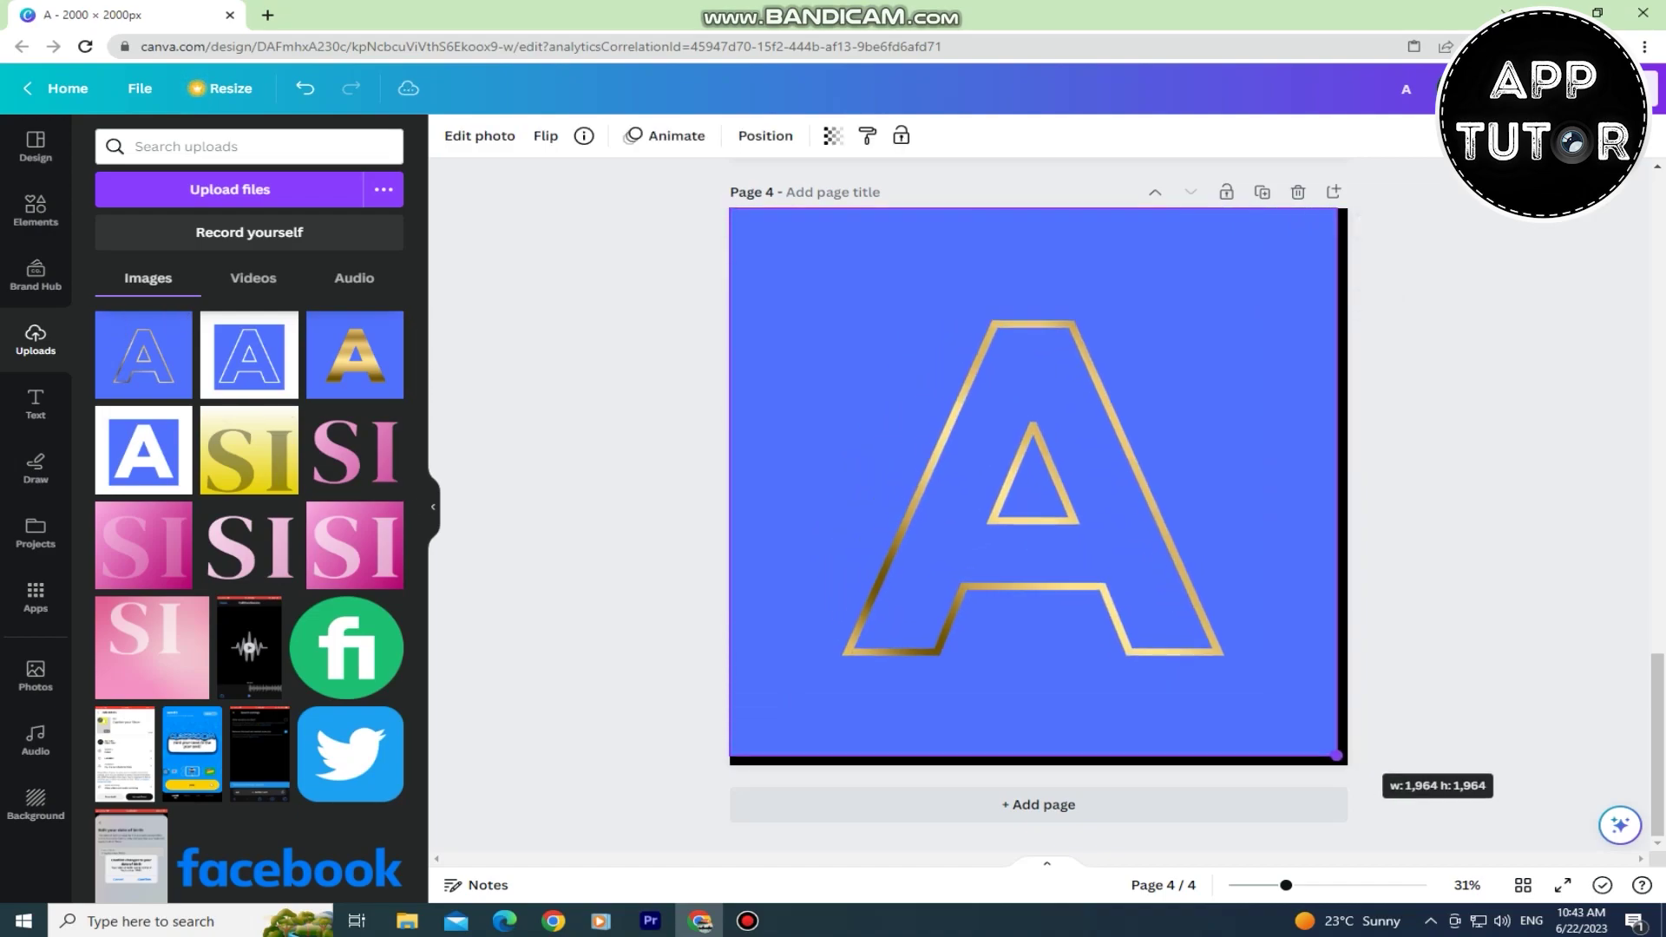
pyautogui.click(479, 137)
pyautogui.click(143, 275)
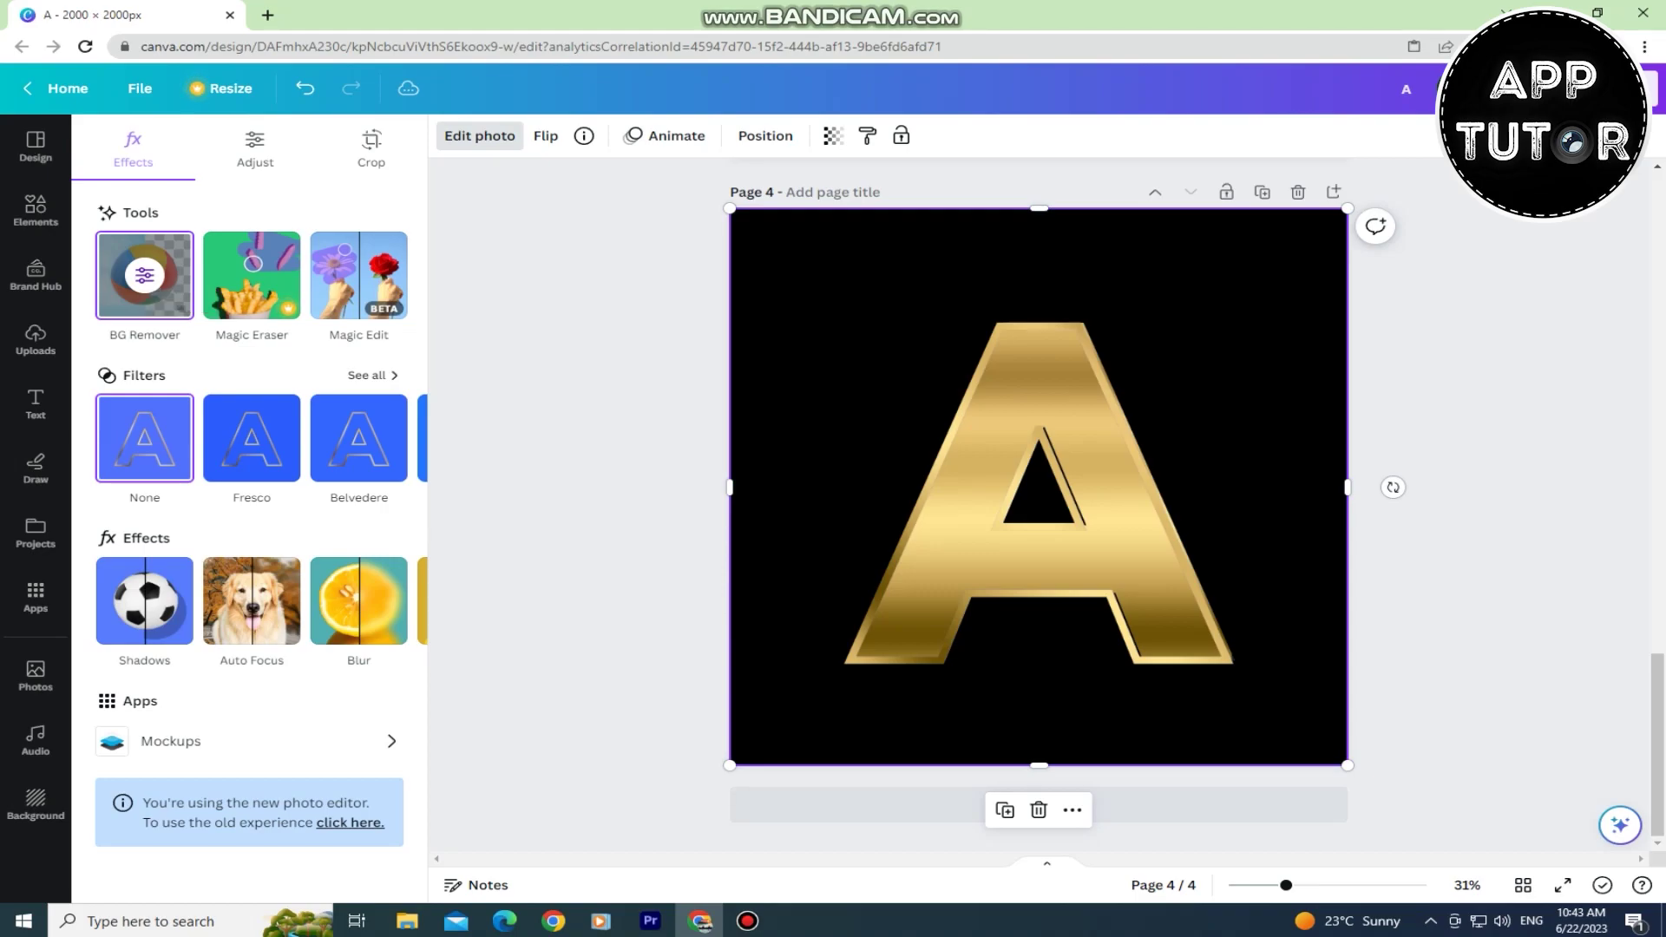
pyautogui.scroll(3, 1039, 488)
pyautogui.scroll(3, 1038, 488)
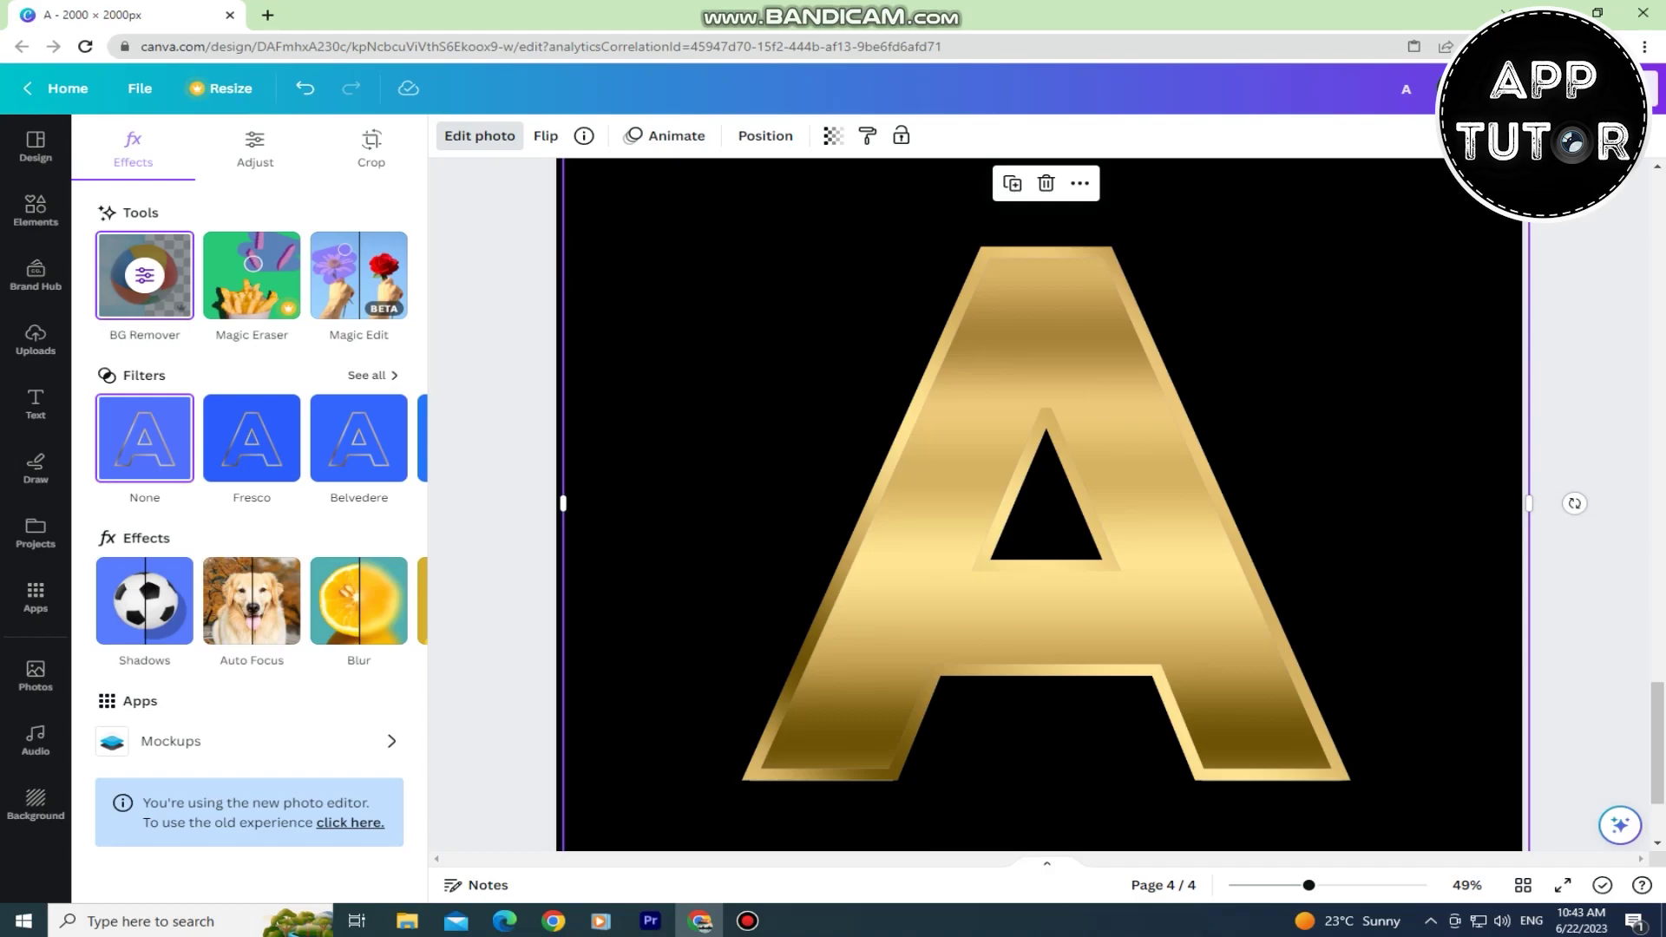
# Open the Position options for page 4's outline image
pyautogui.click(766, 137)
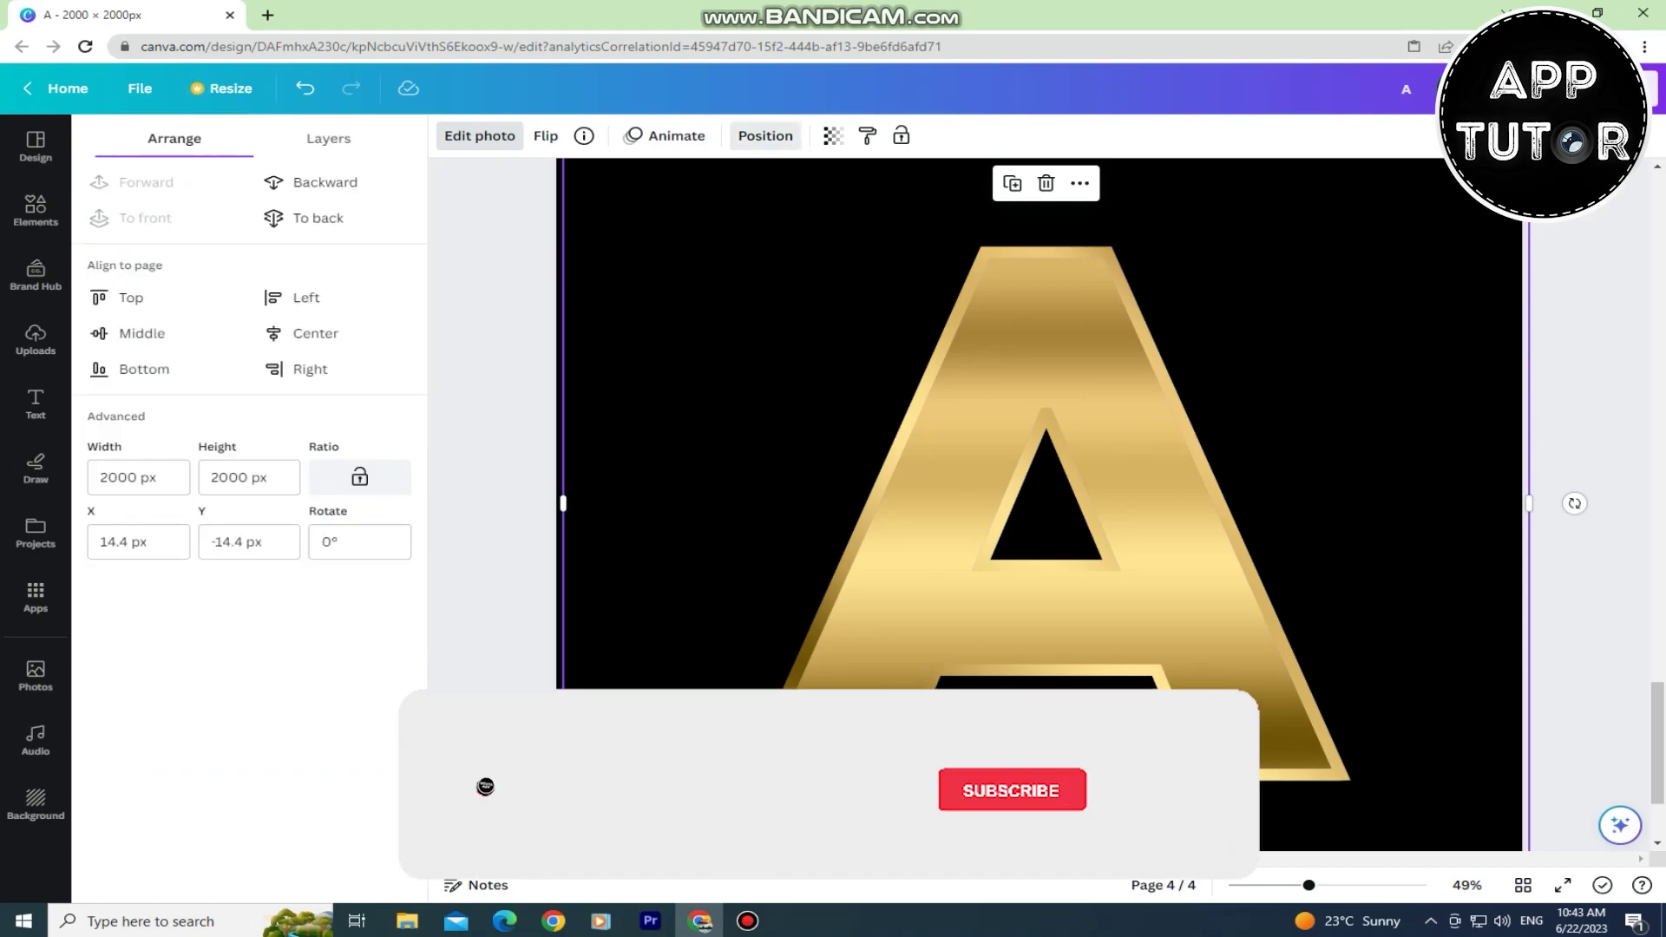